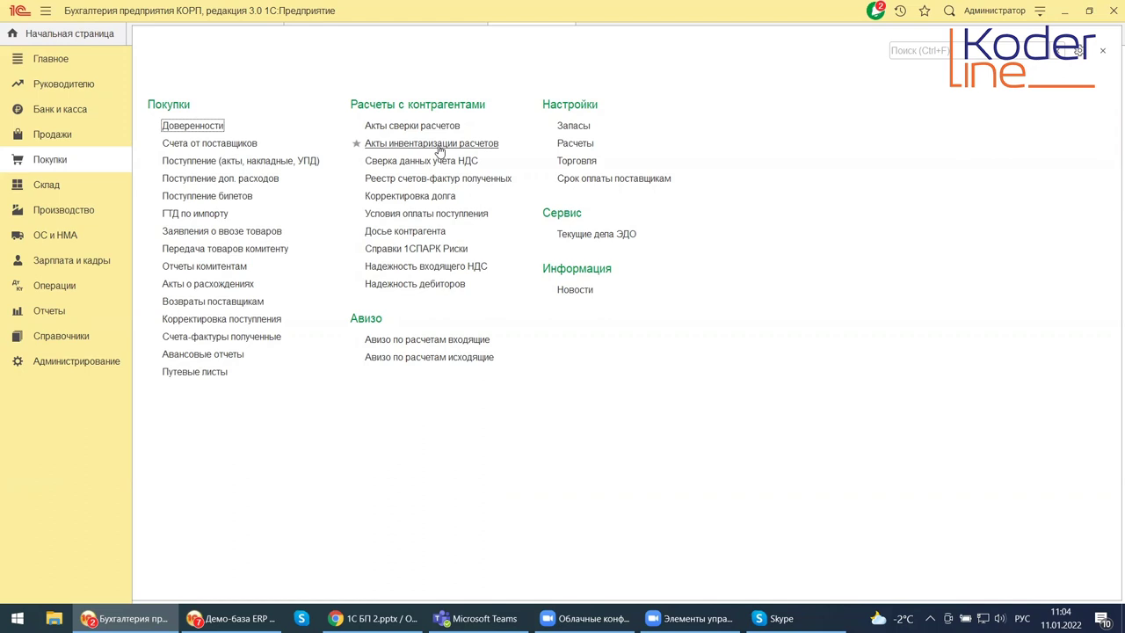
Create a new settlement reconciliation act (Акт сверки расчетов) for the counterparty Межрайонная ИФНС России № 9 по городу Калининграду.
left_click(397, 124)
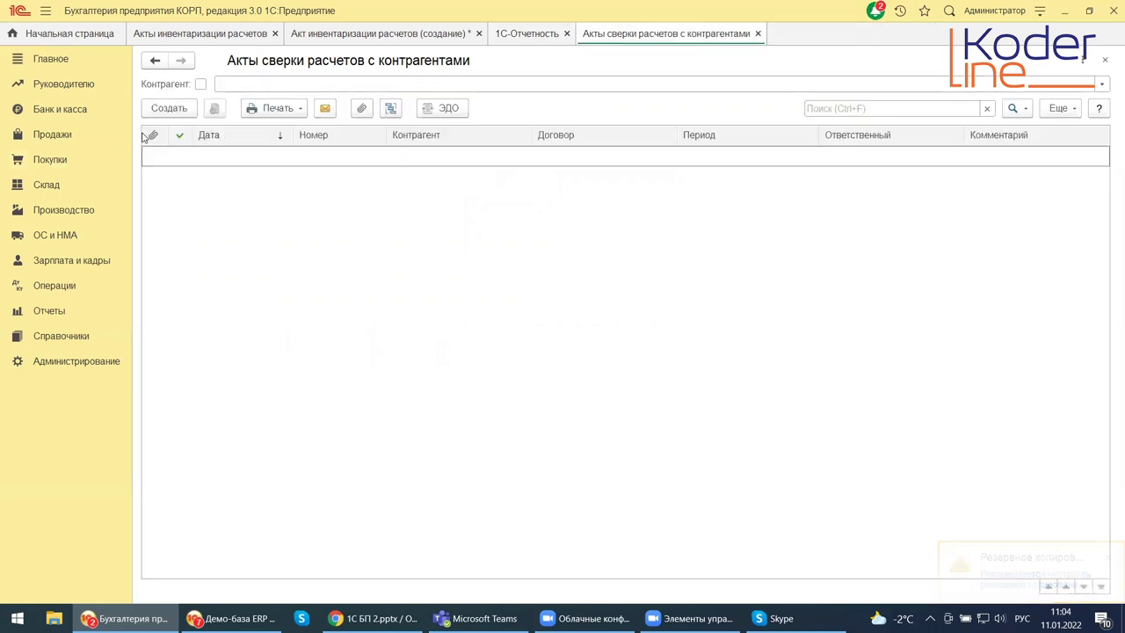
left_click(169, 111)
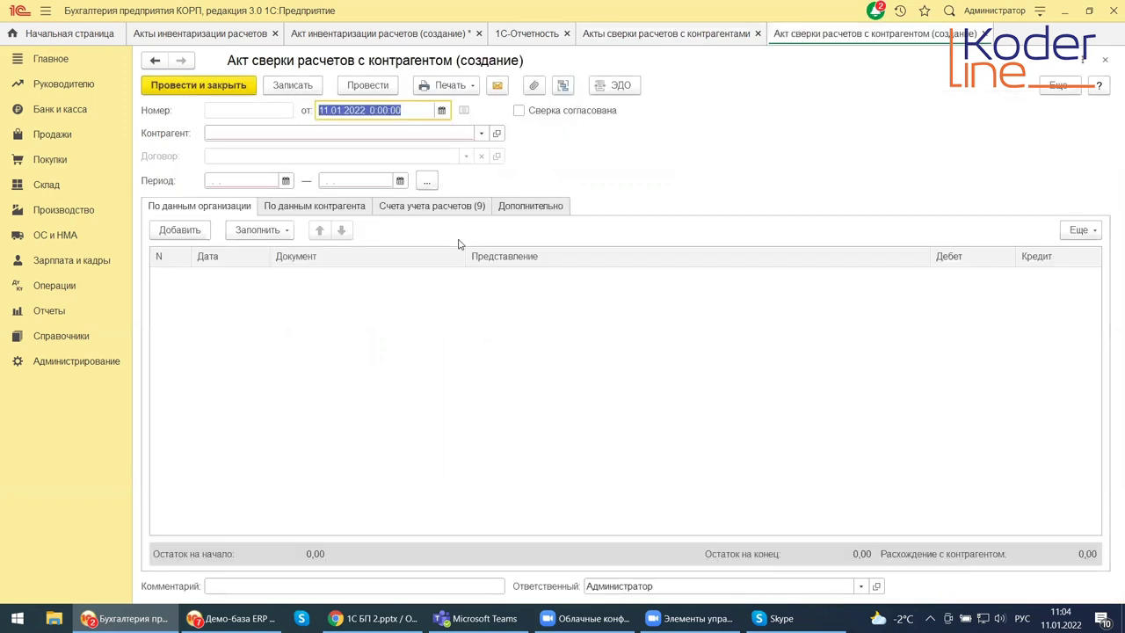
left_click(481, 133)
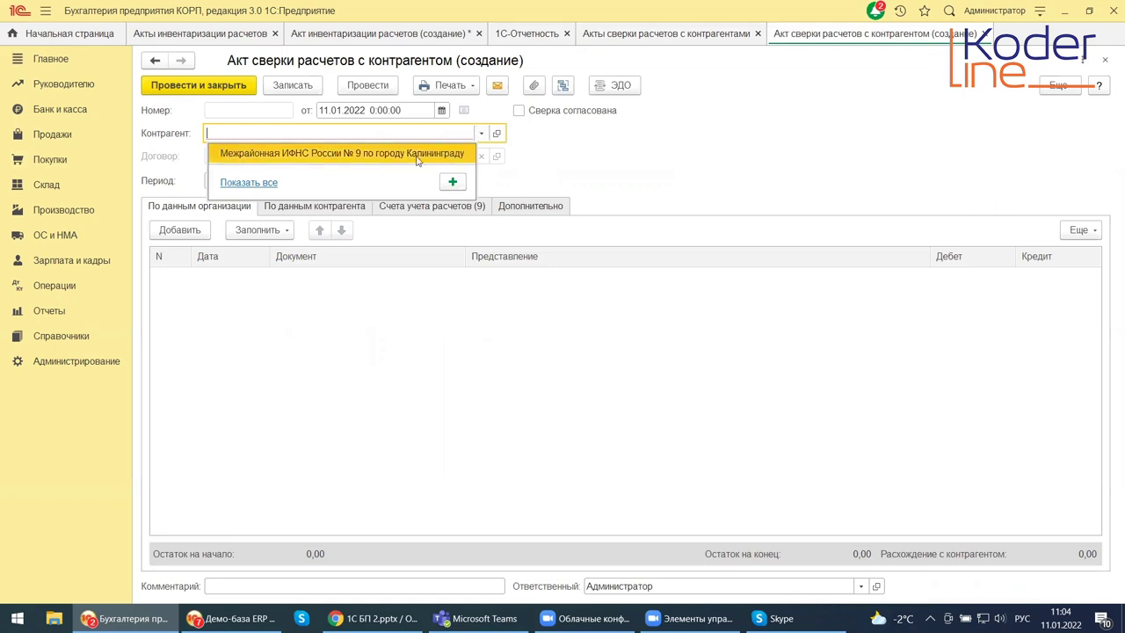
left_click(248, 183)
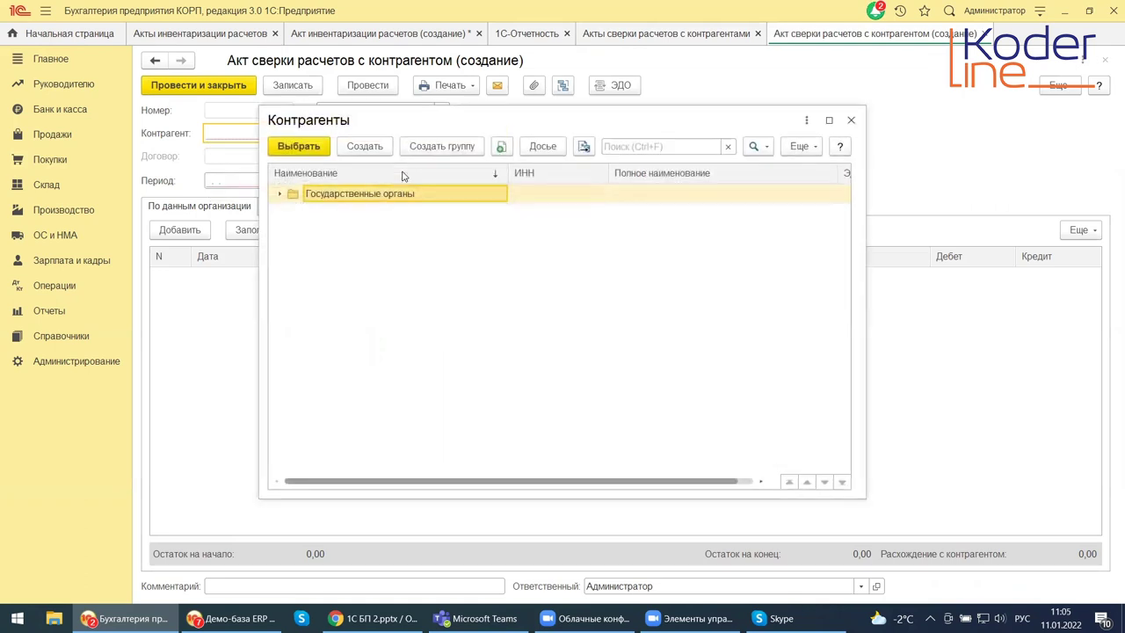
left_click(280, 195)
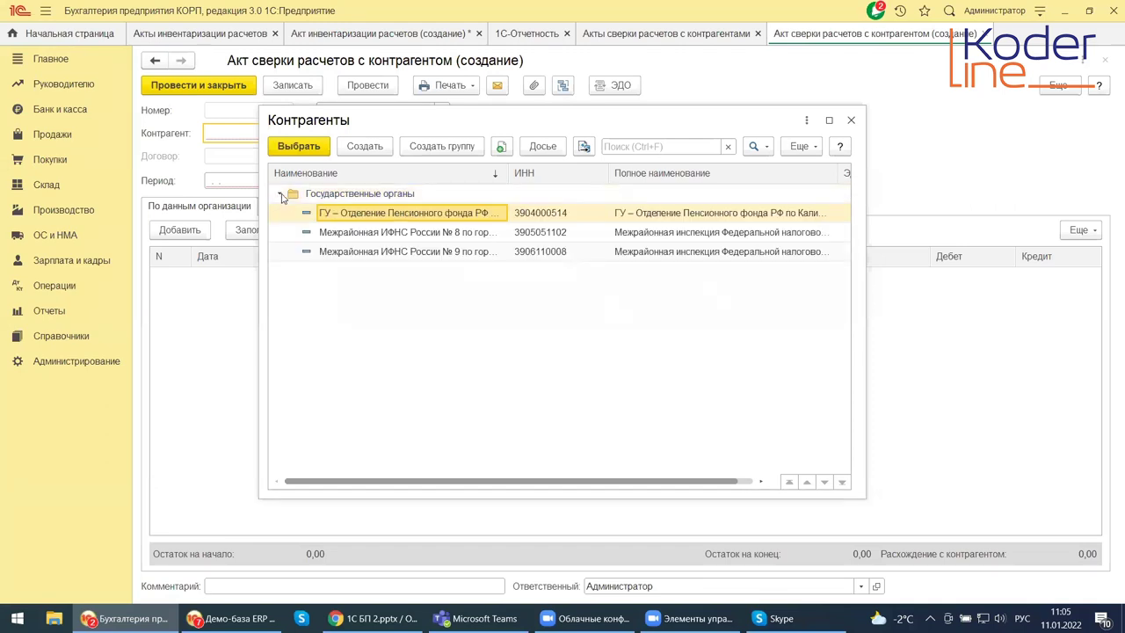
left_click(851, 120)
left_click(479, 133)
left_click(327, 160)
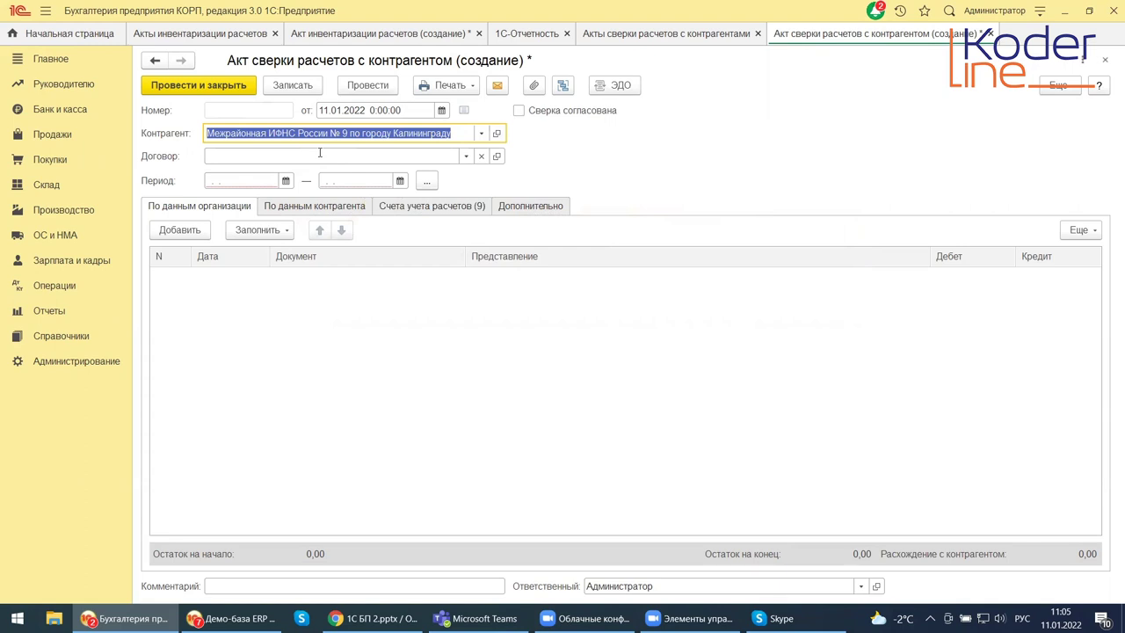
View the list of contracts available for the selected counterparty, leaving the contract field empty.
left_click(467, 157)
key("Escape")
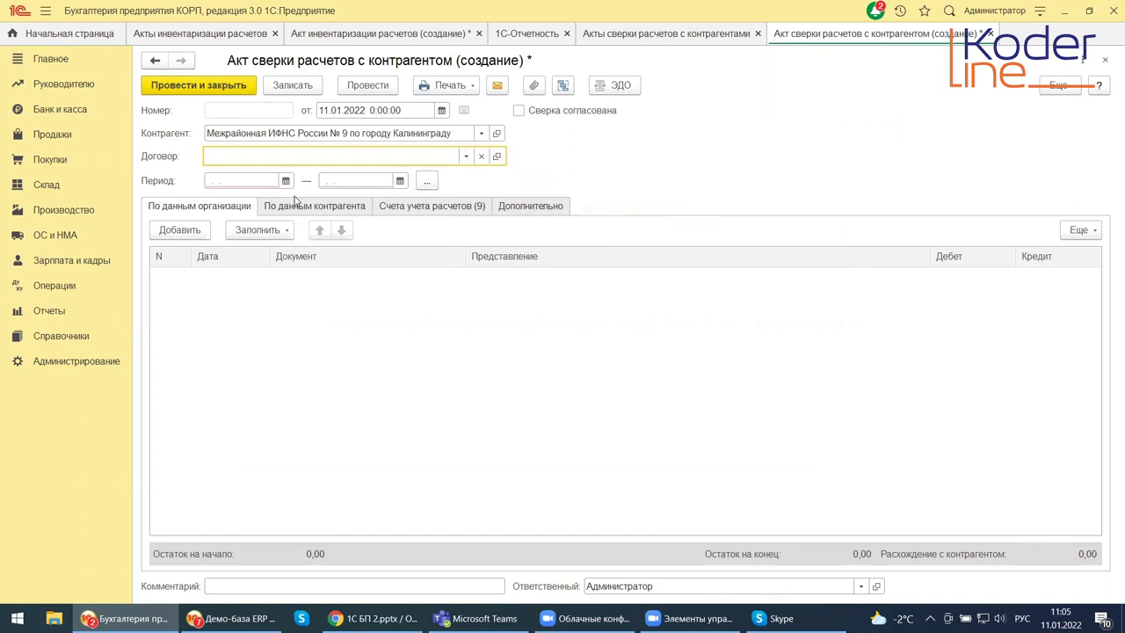
key("F4")
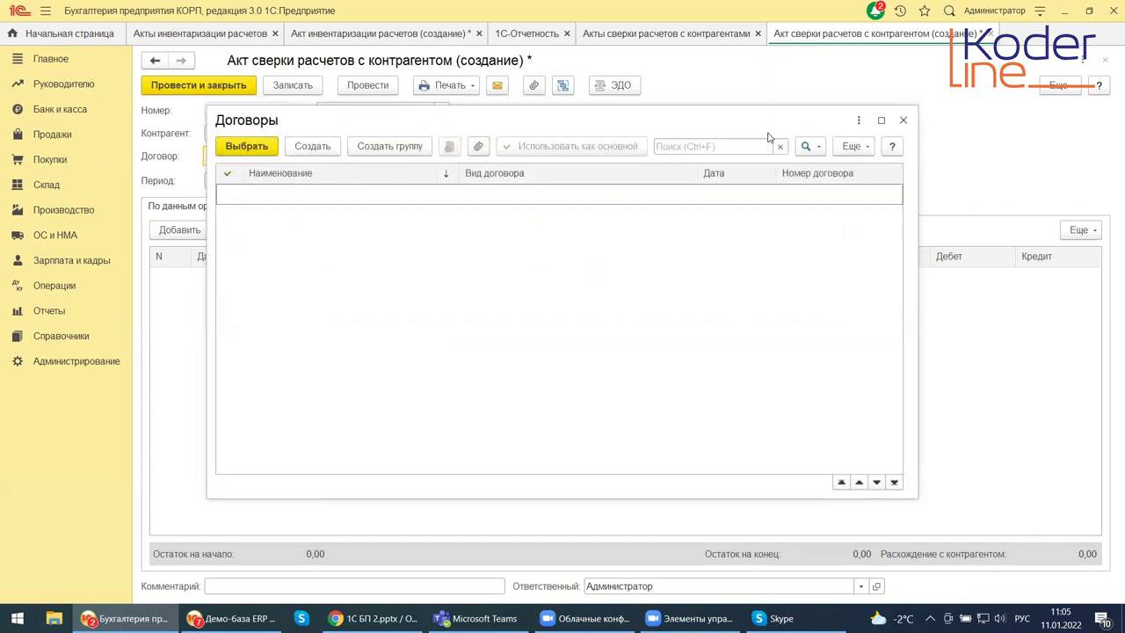
left_click(903, 120)
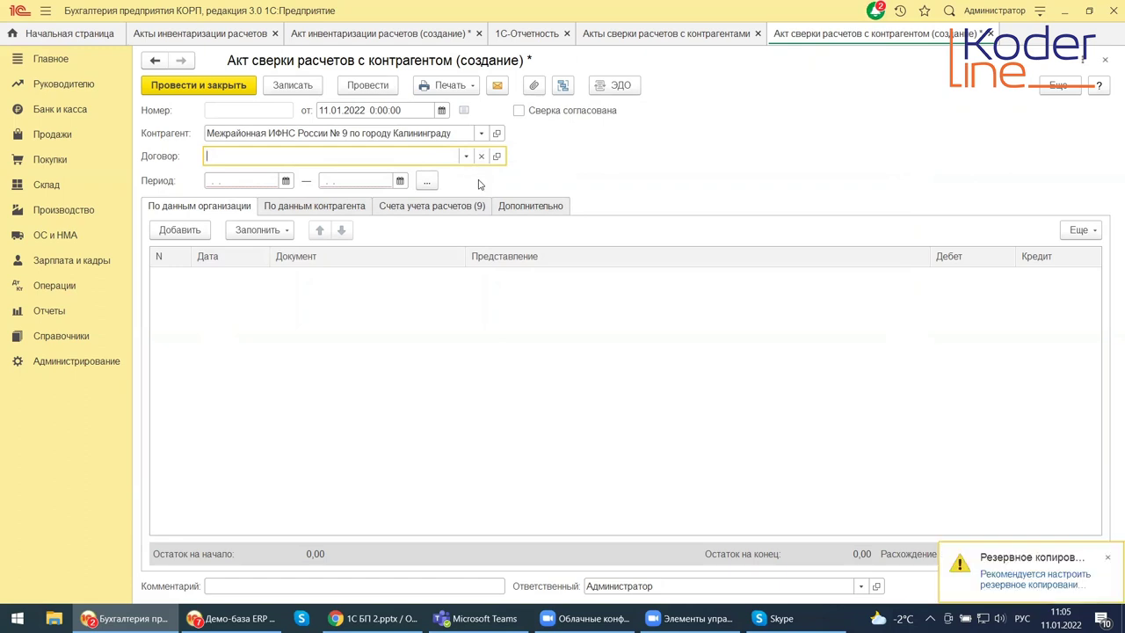
Set the reconciliation period from 01.01.2022 to 31.01.2022.
left_click(284, 182)
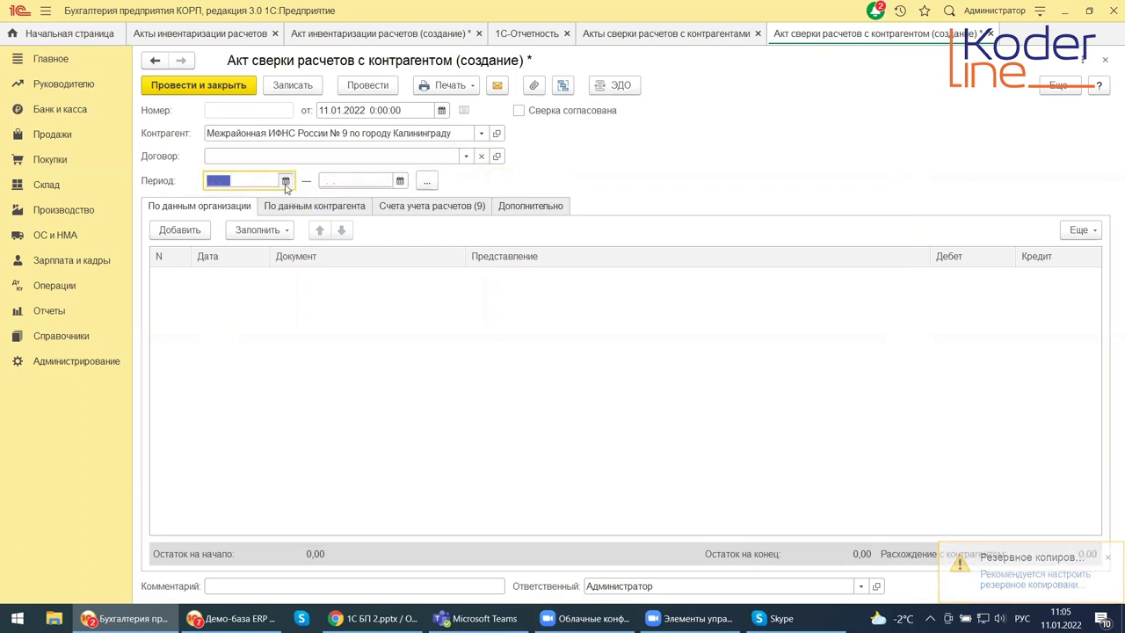
left_click(286, 181)
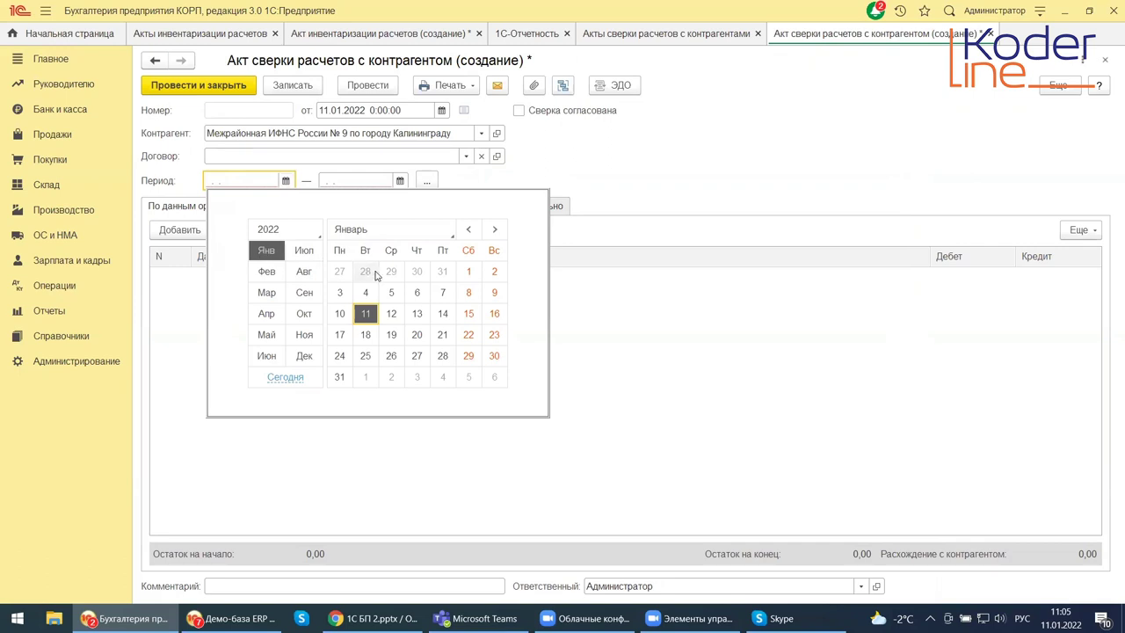
left_click(469, 270)
left_click(399, 180)
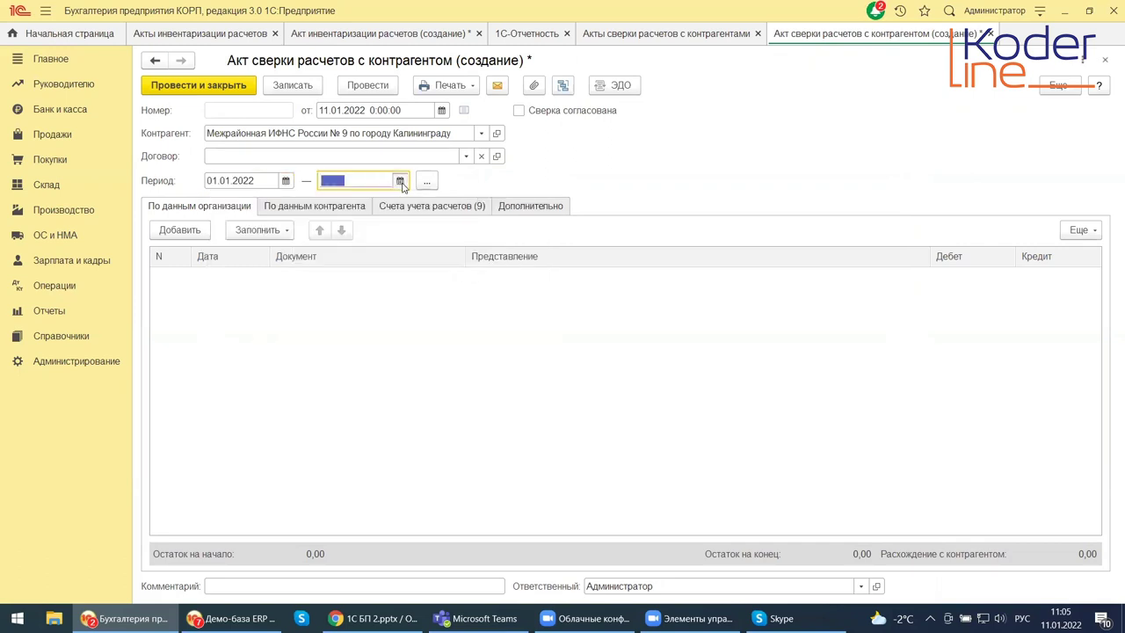
left_click(454, 376)
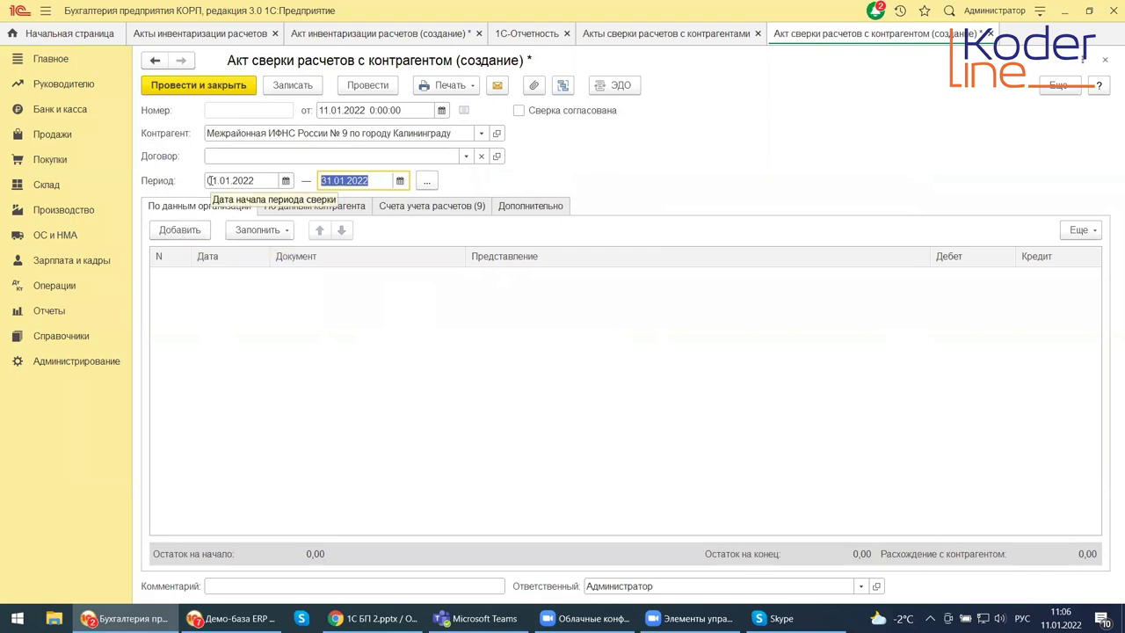
Fill the organization's data table of the reconciliation act using the option Только по нашей организации.
left_click(158, 235)
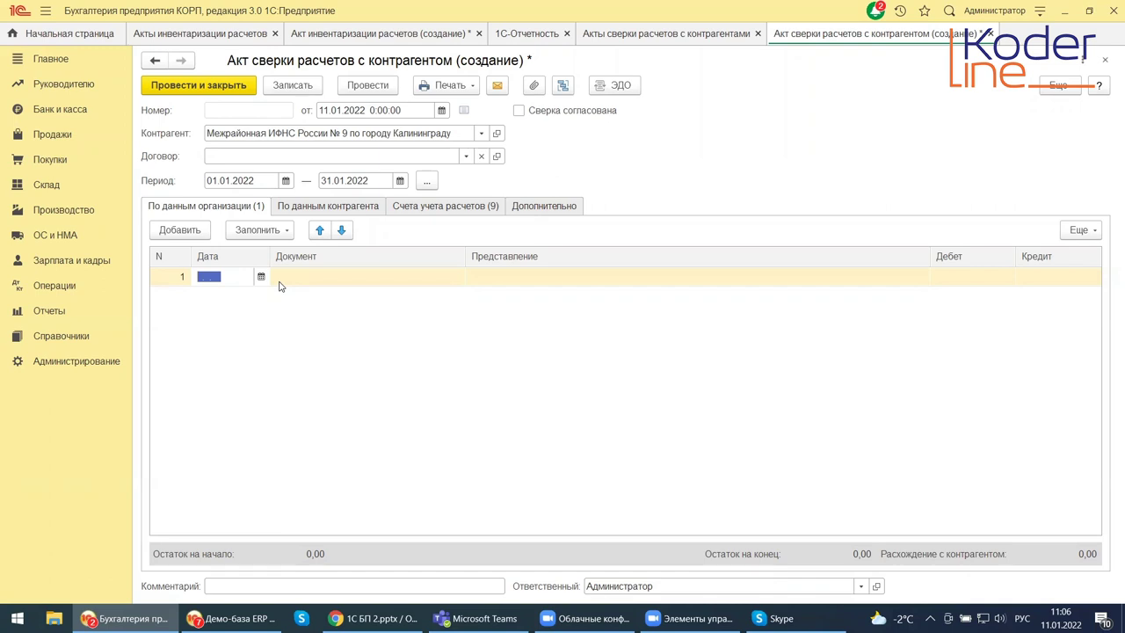
key("Escape")
left_click(250, 230)
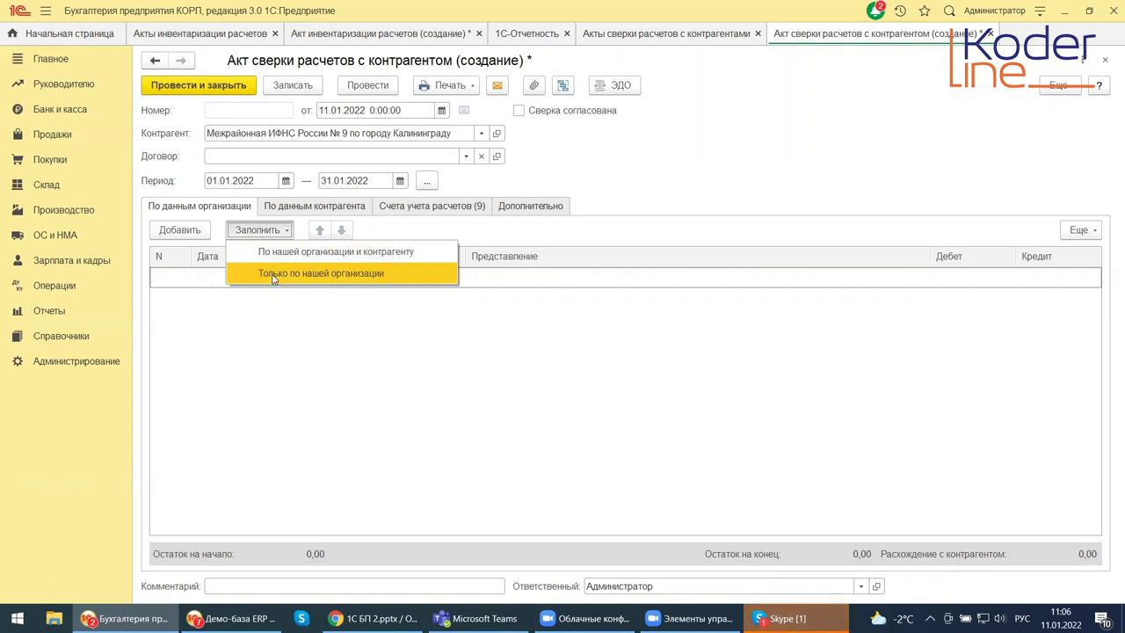
left_click(271, 274)
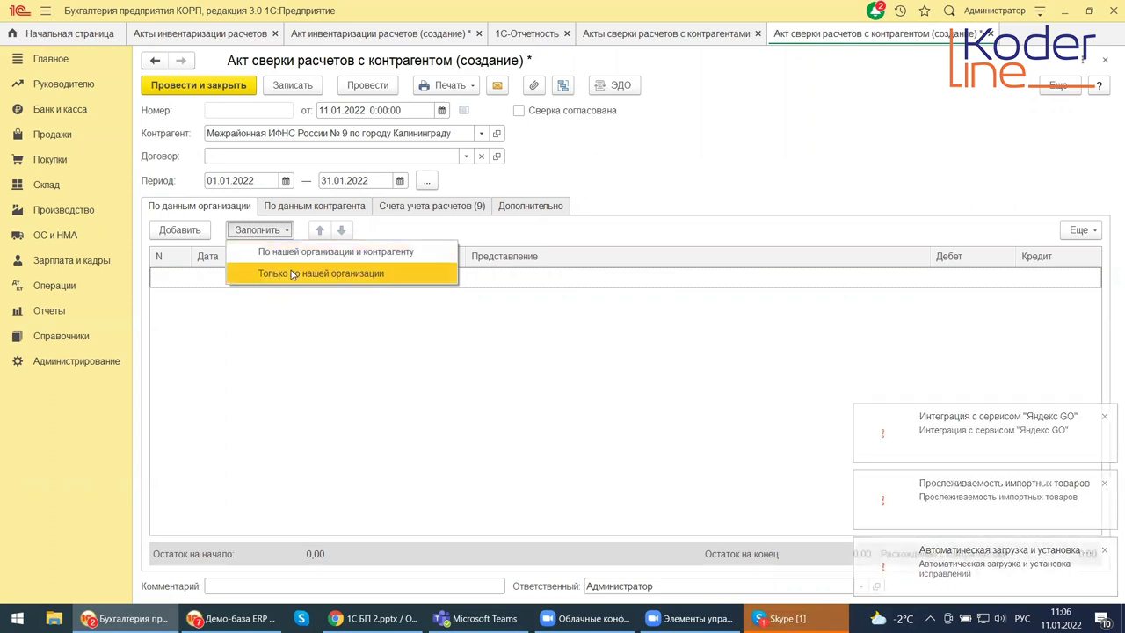
left_click(293, 274)
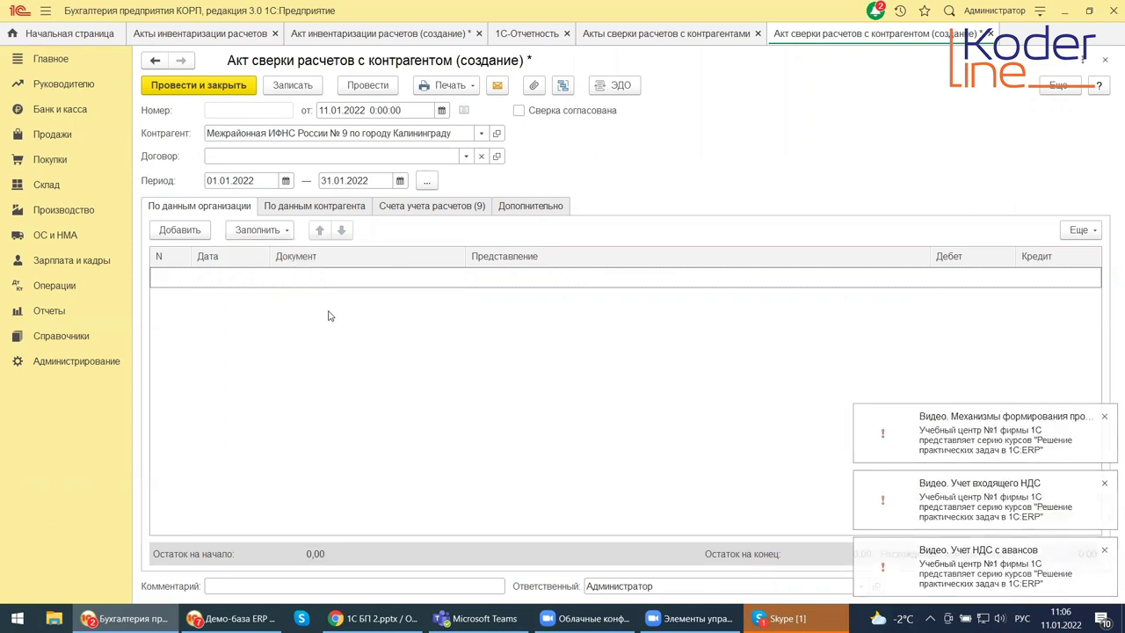
left_click(266, 230)
left_click(292, 274)
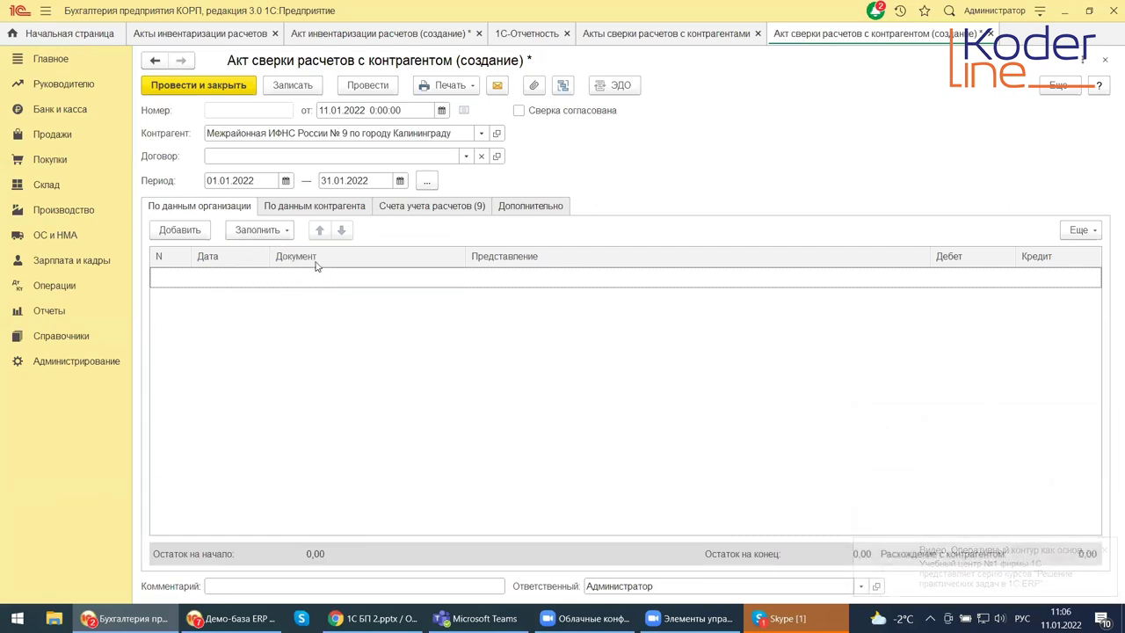
Examine the counterparty's data and the settlement accounts included in the reconciliation act, without adding an account.
left_click(331, 208)
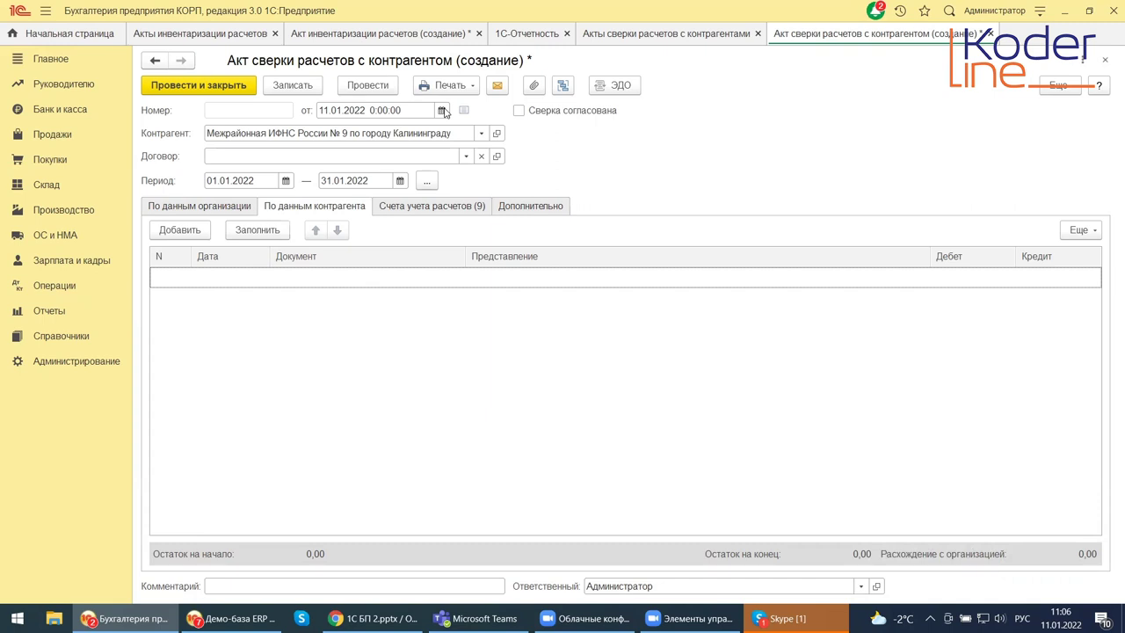
left_click(405, 214)
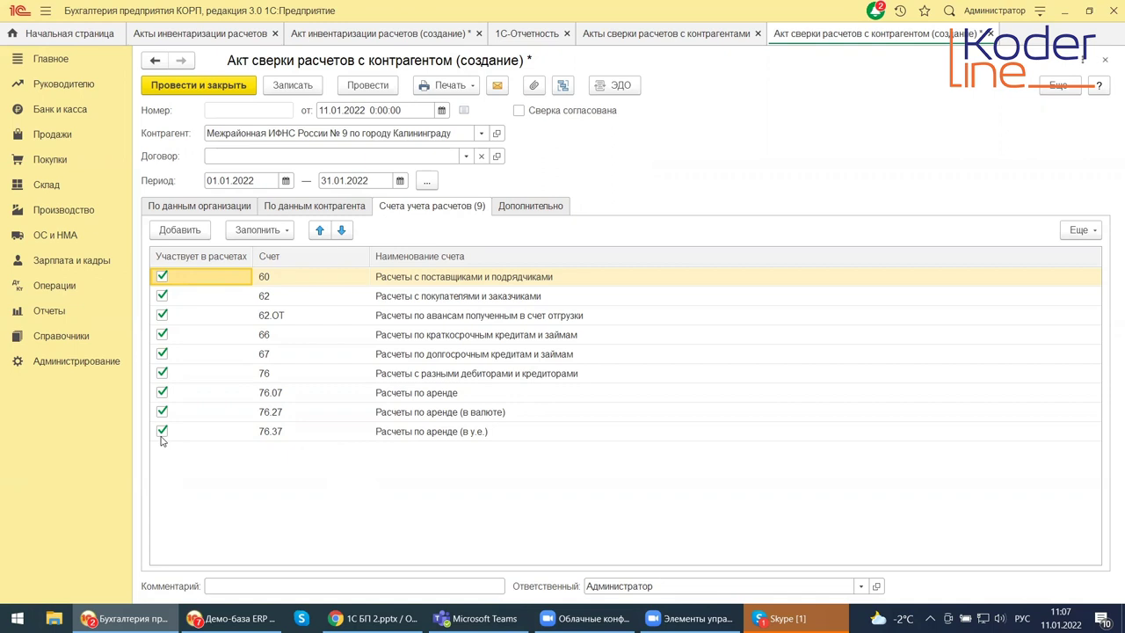
left_click(172, 231)
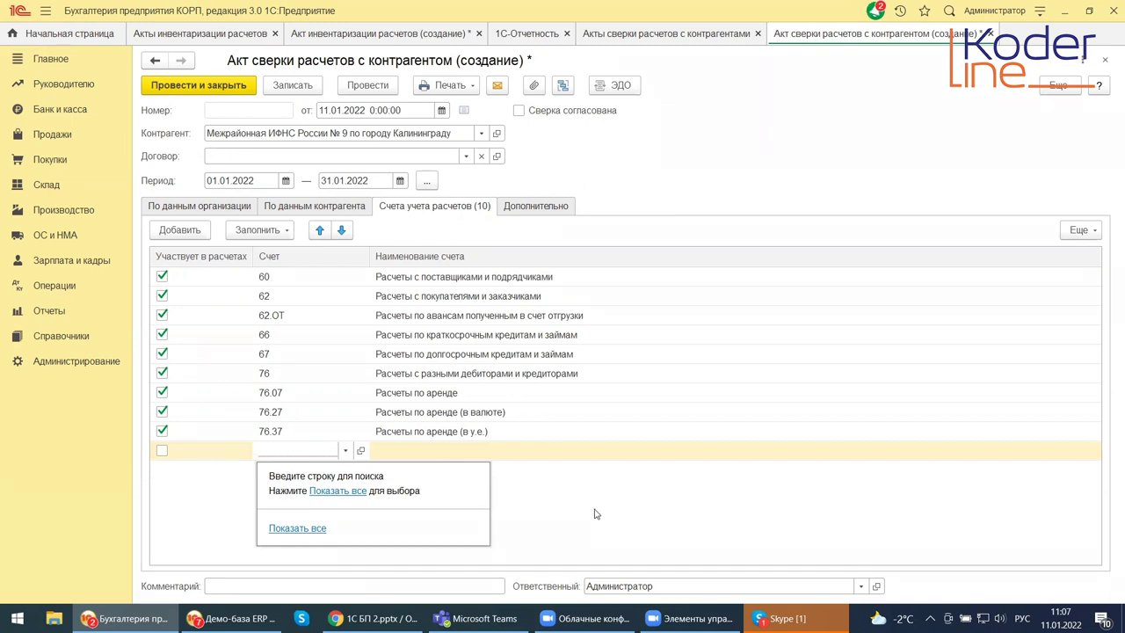
key("Escape")
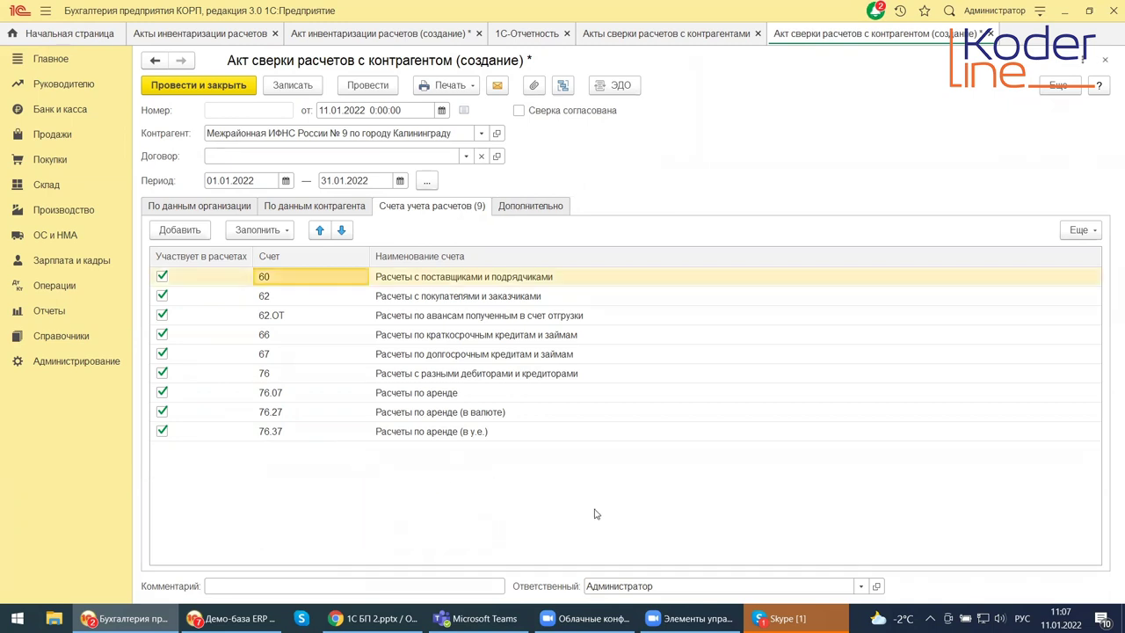
Enable splitting by contracts (Разбить по договорам) for the printed form in the act's additional settings.
left_click(511, 211)
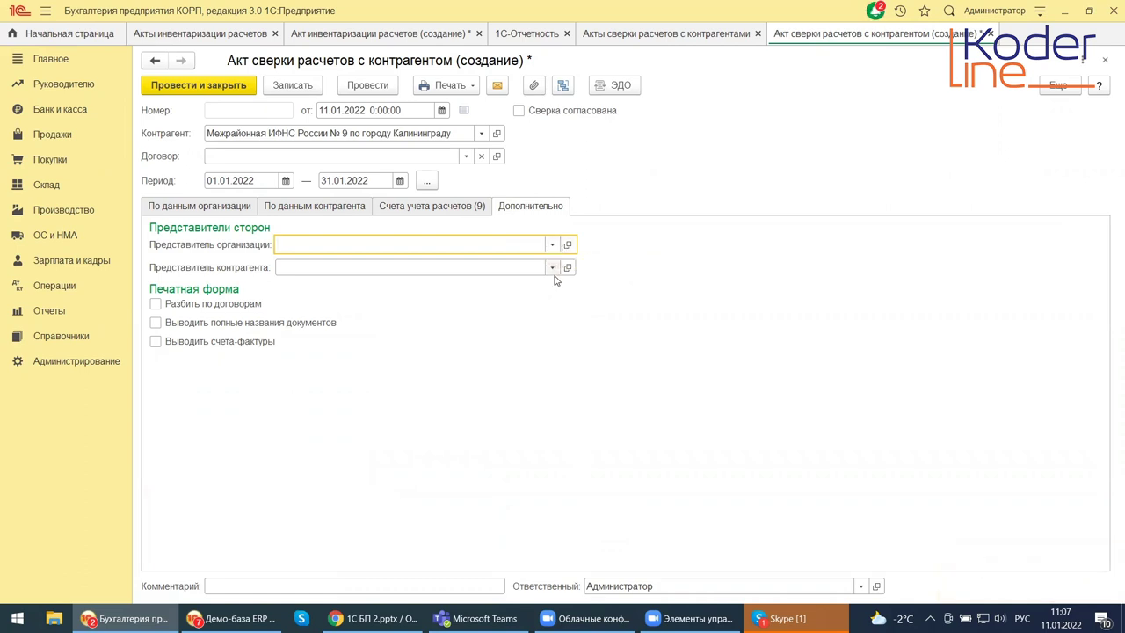
left_click(156, 304)
Open the settlement inventory acts (Акты инвентаризации расчетов) from the sales section and bring up the form for creating one.
left_click(666, 33)
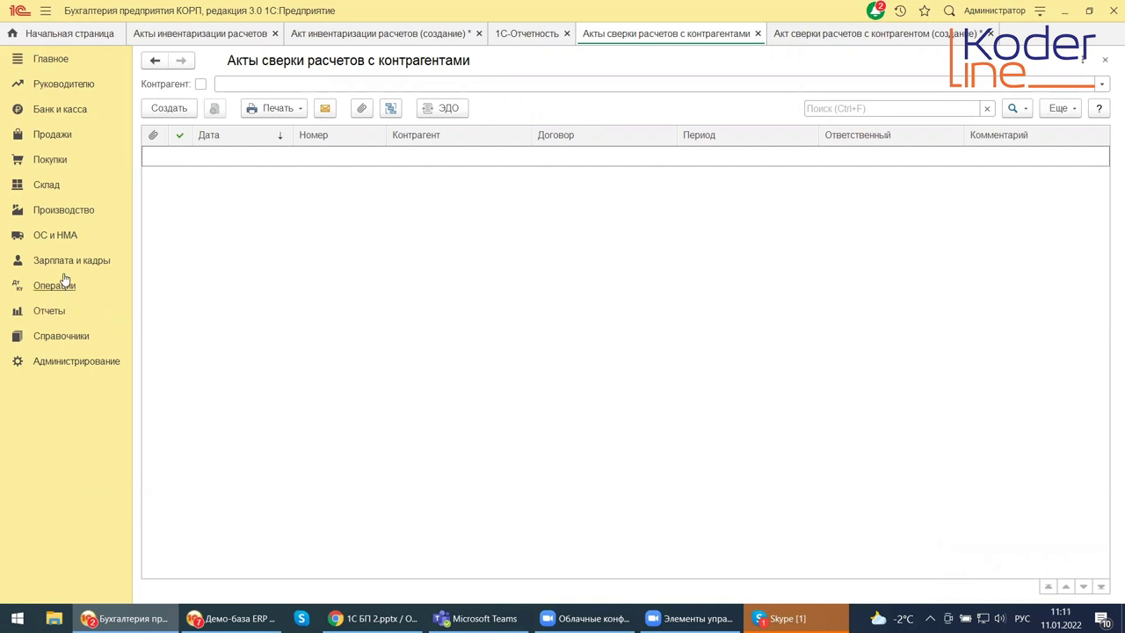
left_click(52, 136)
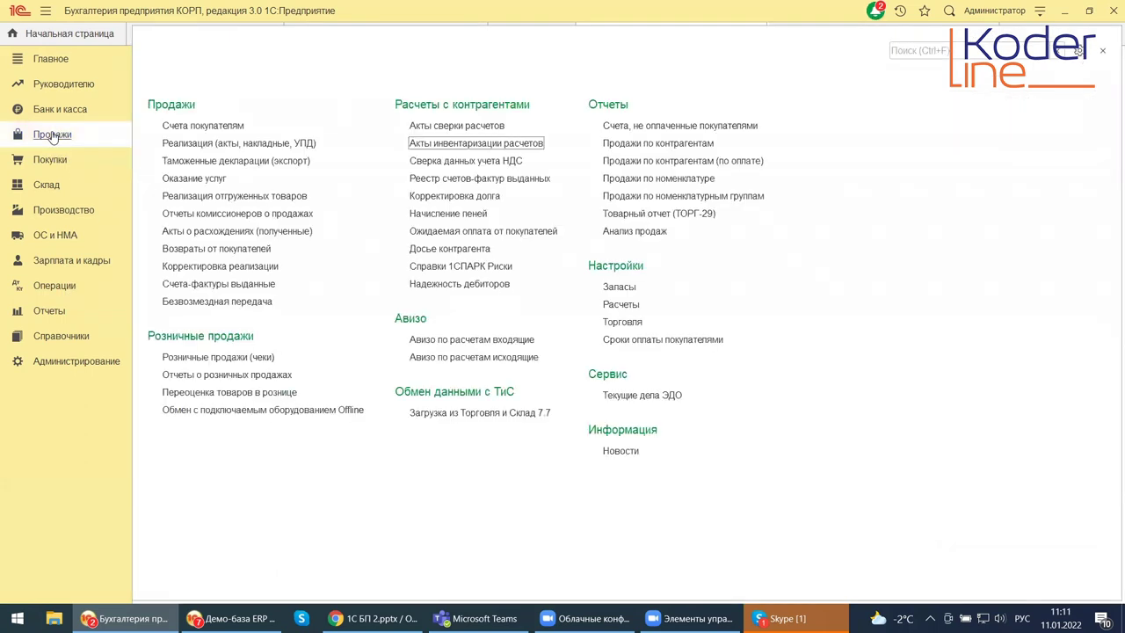
left_click(451, 149)
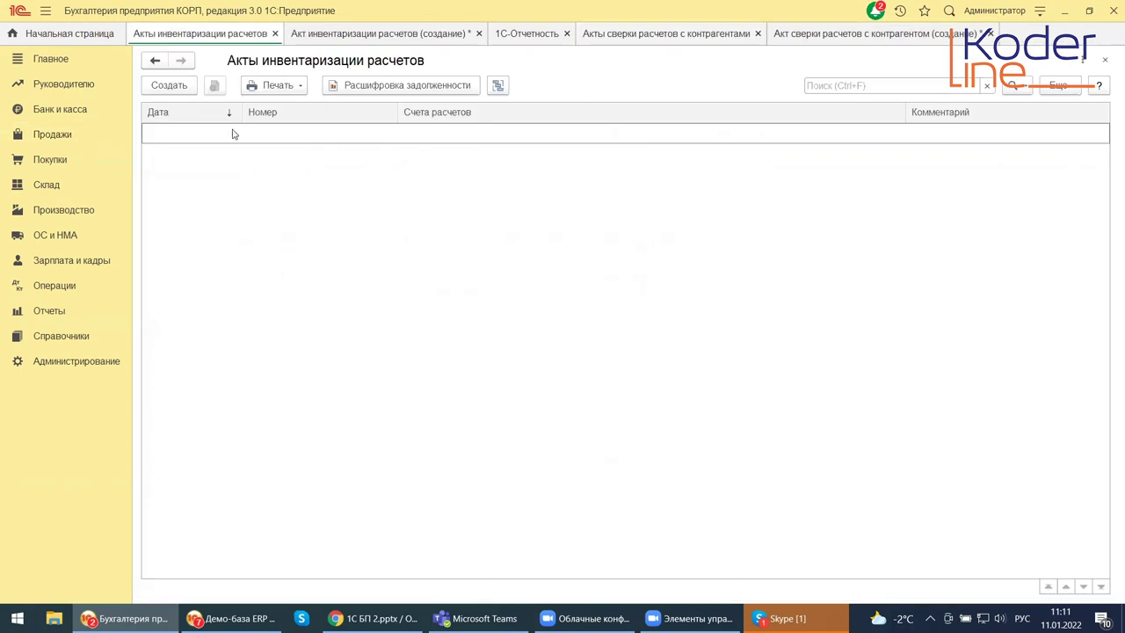
left_click(169, 85)
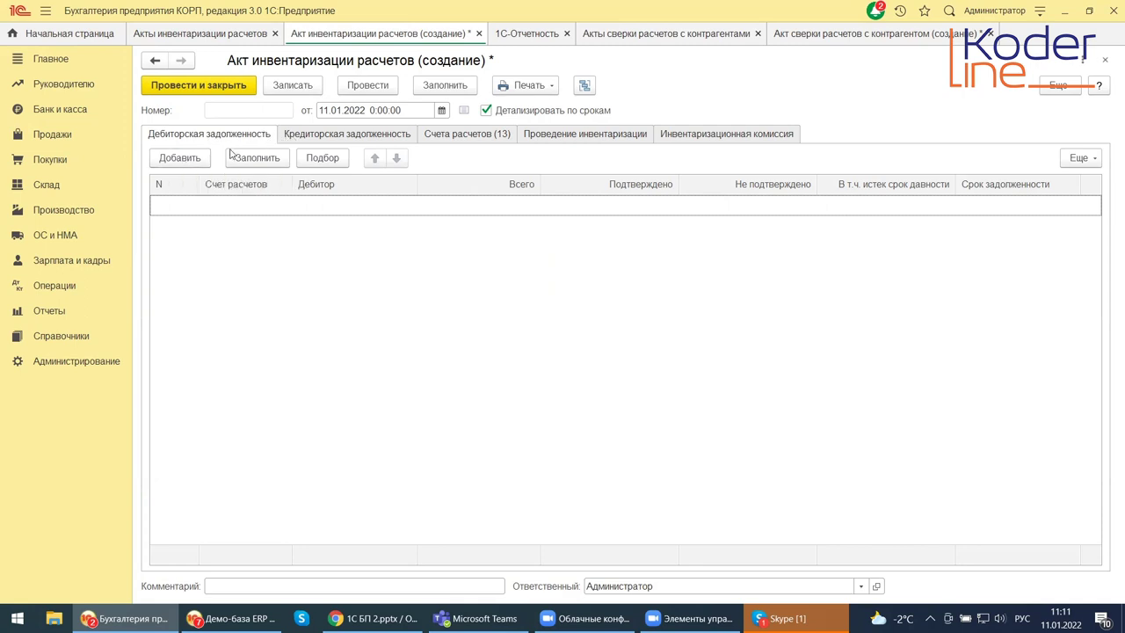
left_click(171, 160)
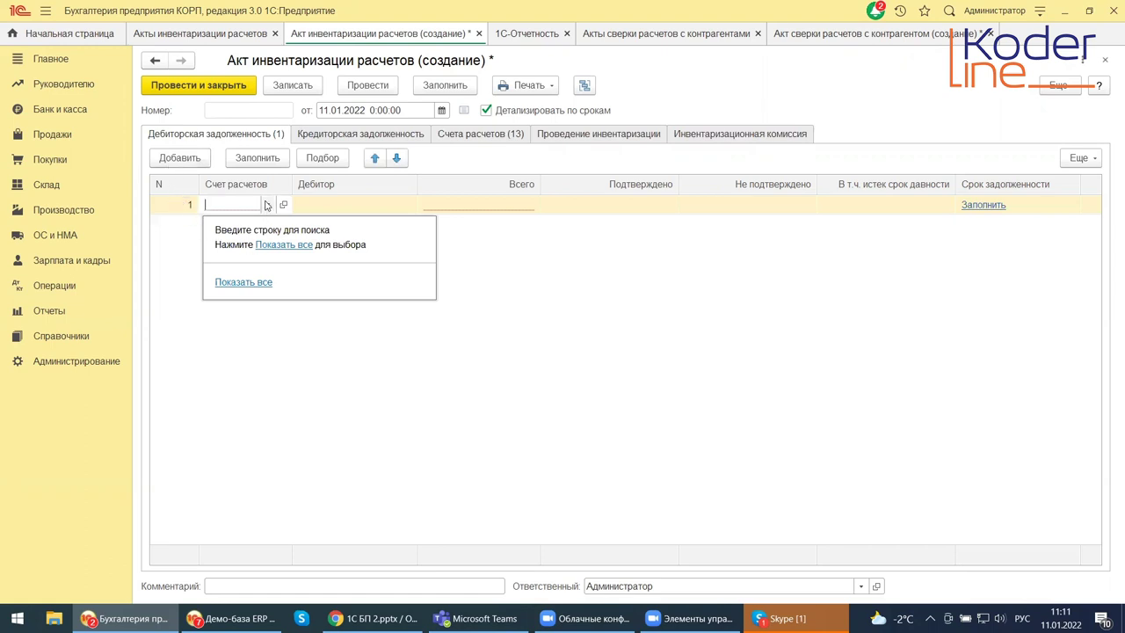
left_click(273, 245)
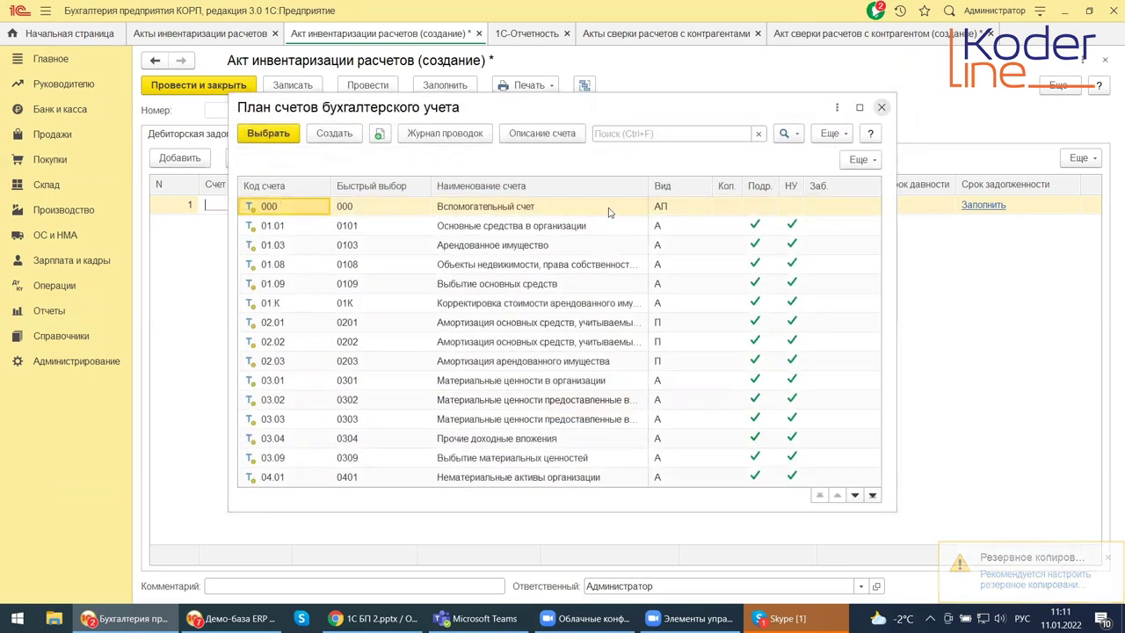
key("Escape")
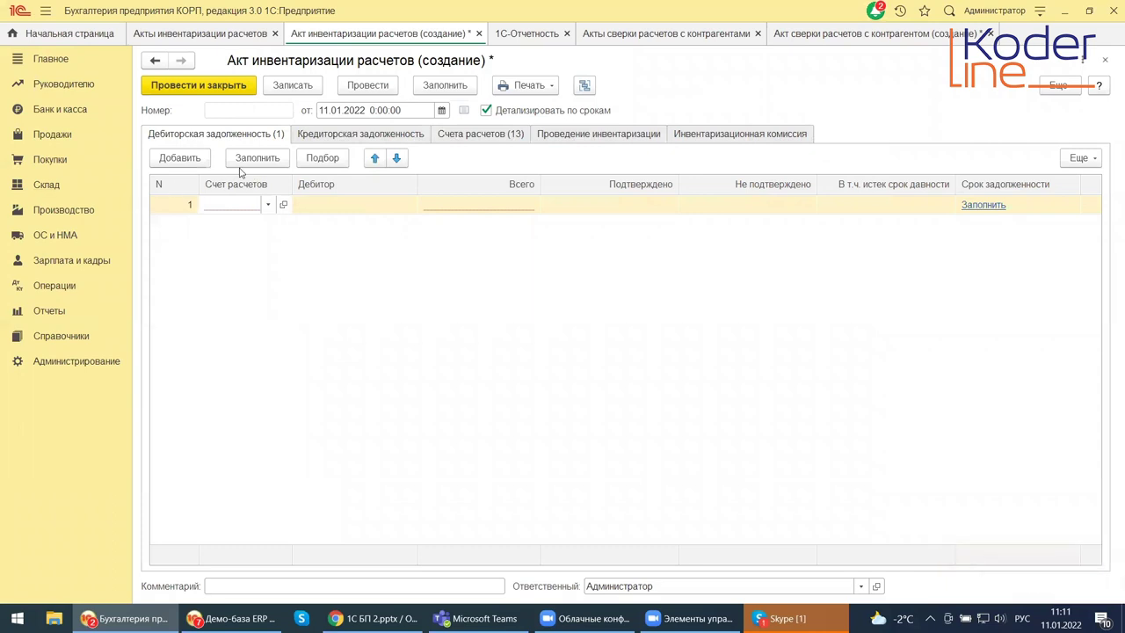
key("Escape")
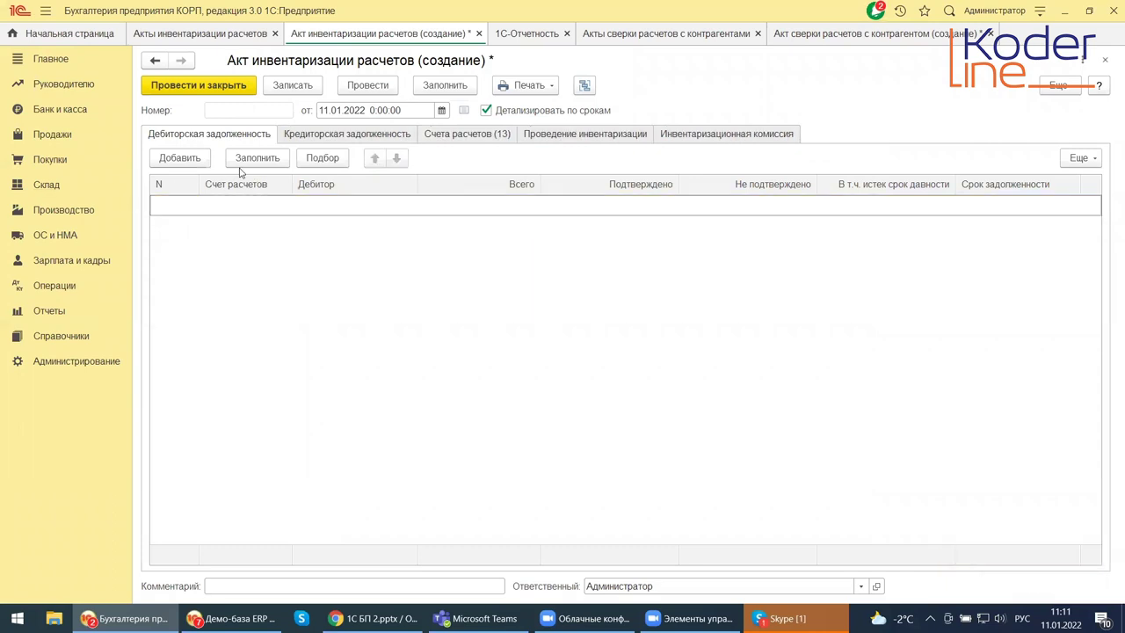
Fill the inventory act's receivables table automatically and examine its settlement accounts, including 75, 62, 60 and 58.
left_click(240, 163)
left_click(435, 139)
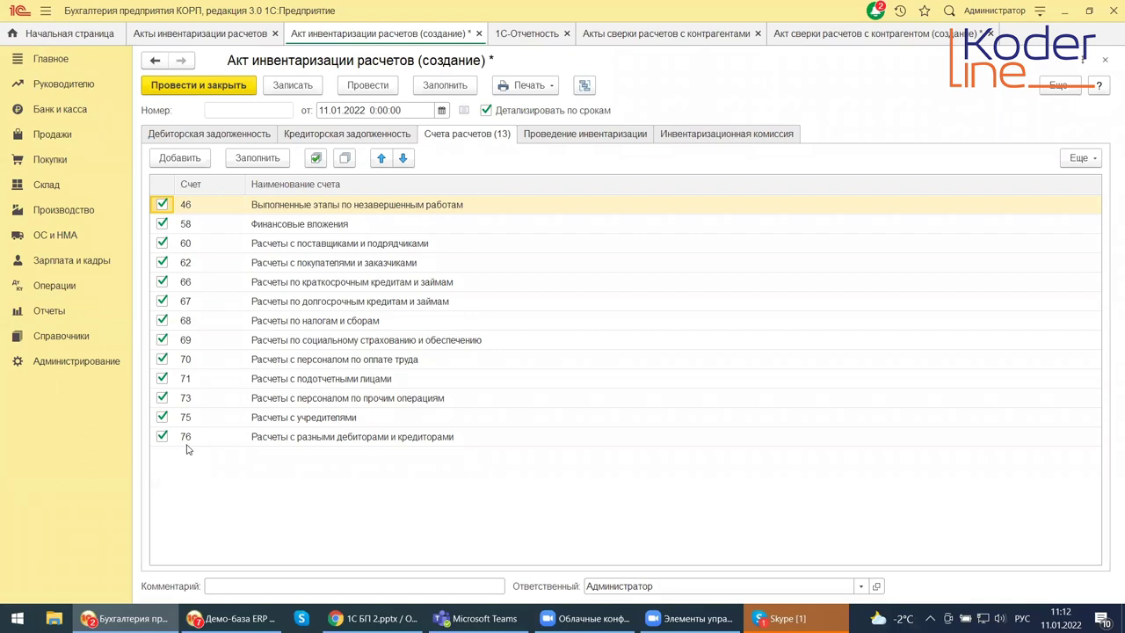
left_click(283, 423)
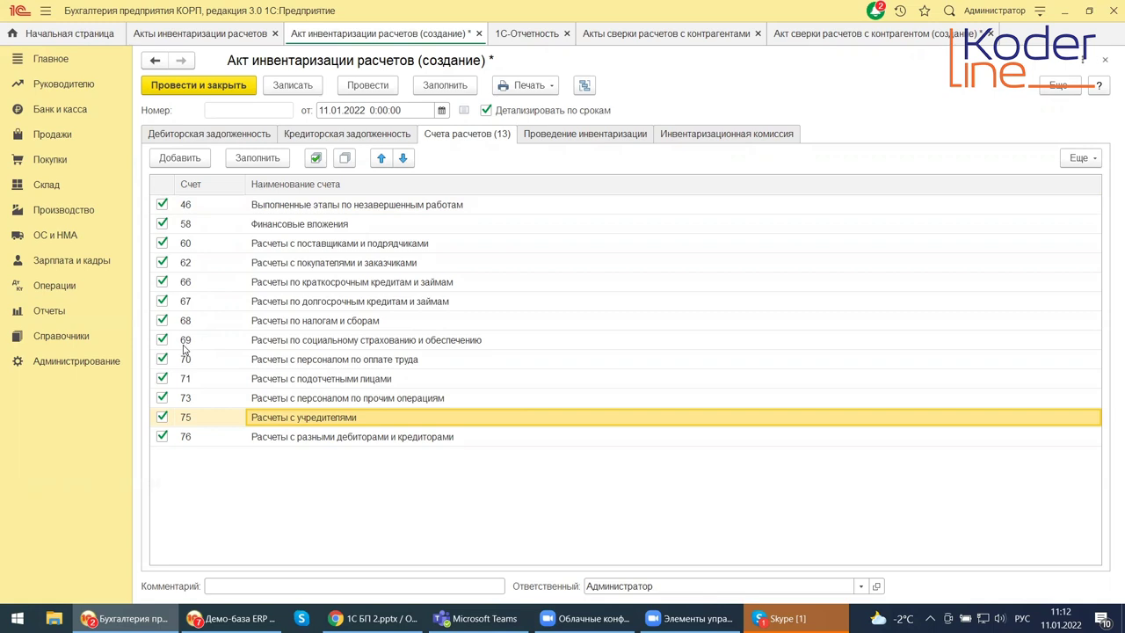
left_click(189, 264)
left_click(189, 245)
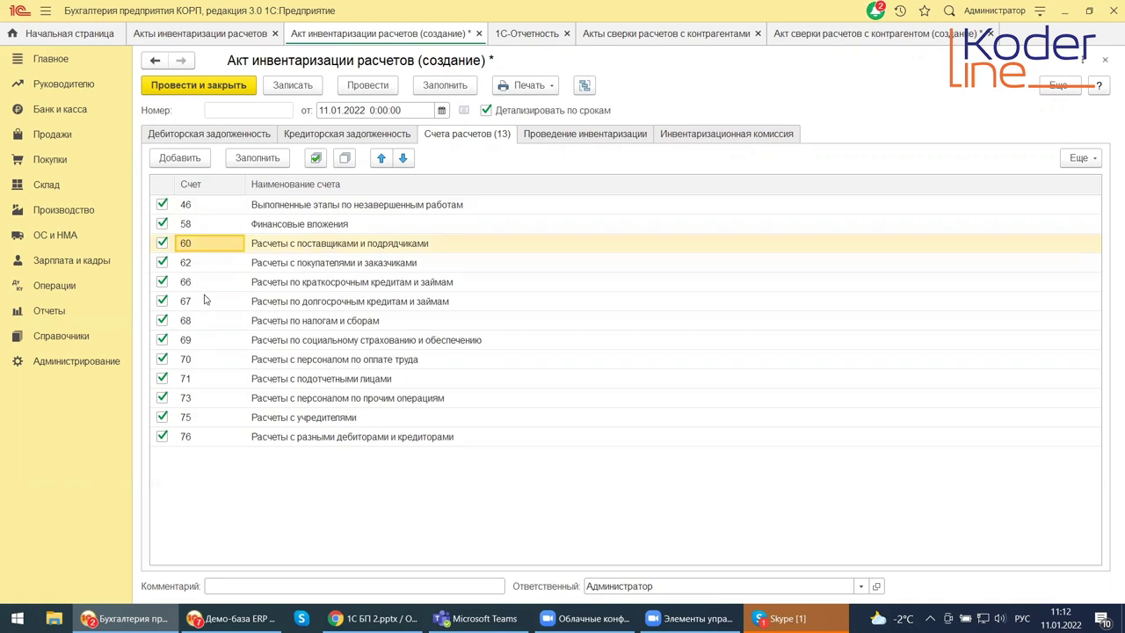
left_click(193, 227)
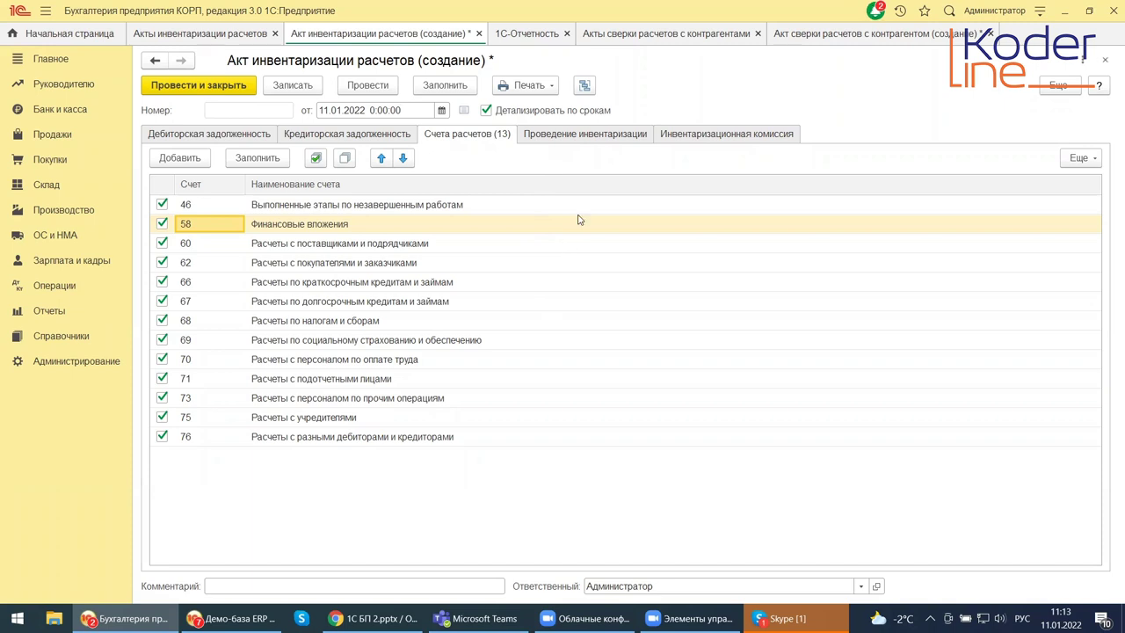
Examine the inventory conduct details (Проведение инвентаризации) of the act: the period, basis document types and reason.
left_click(601, 136)
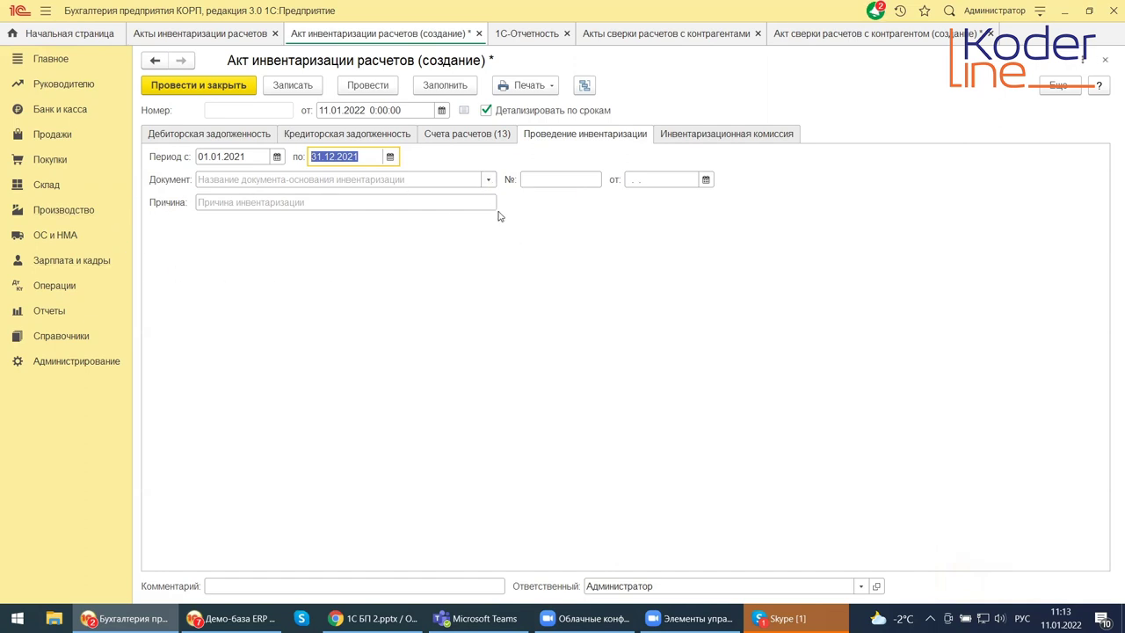
left_click(488, 179)
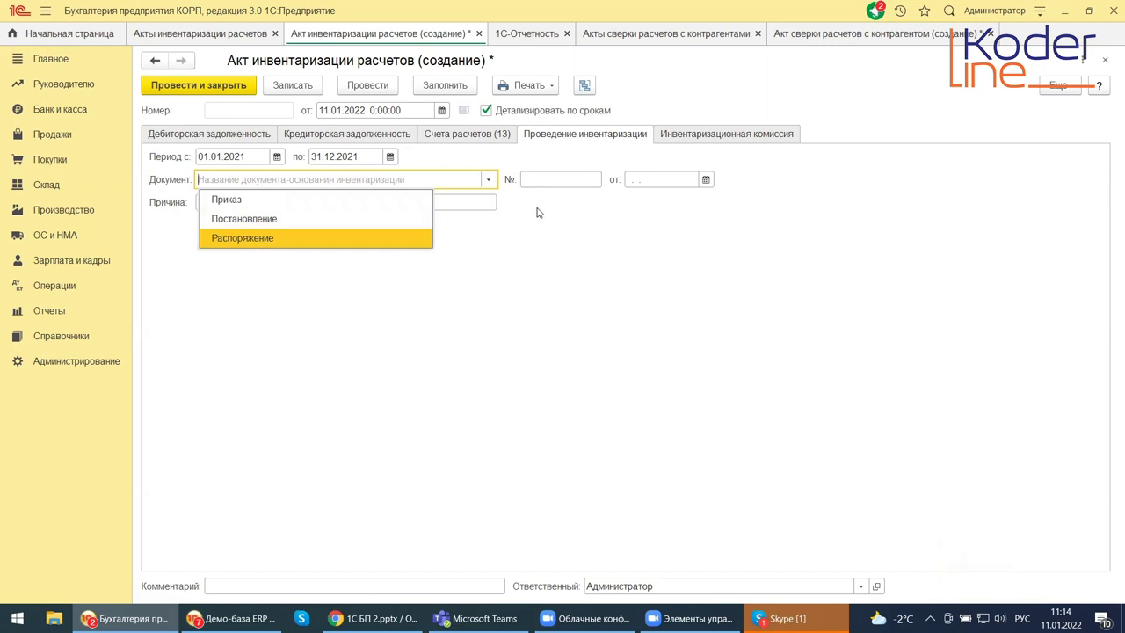
key("Escape")
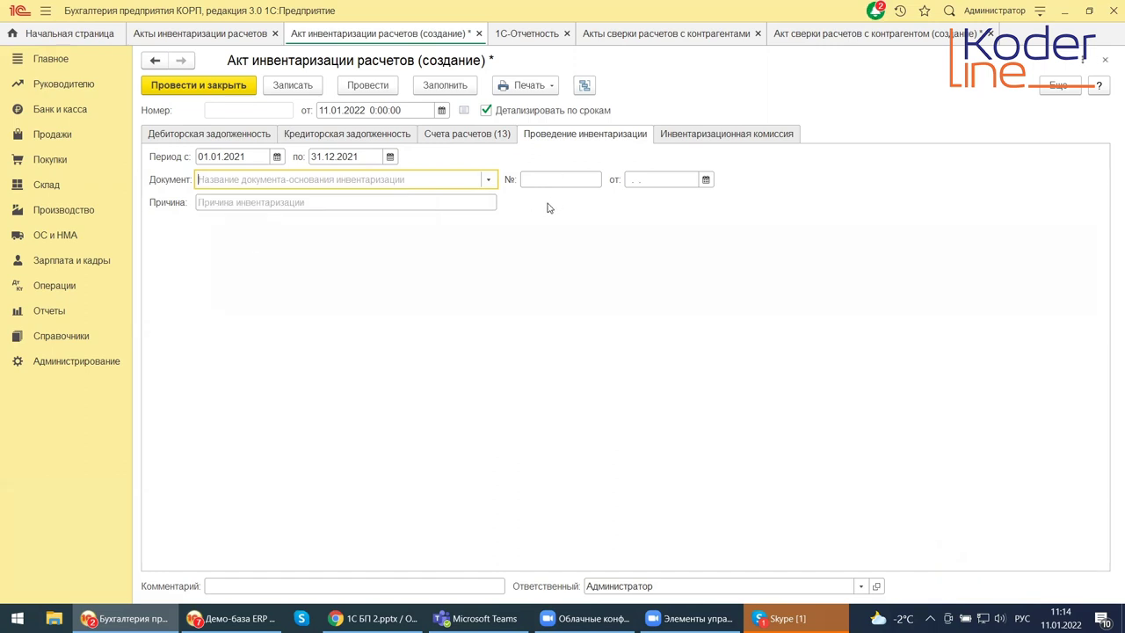
left_click(413, 208)
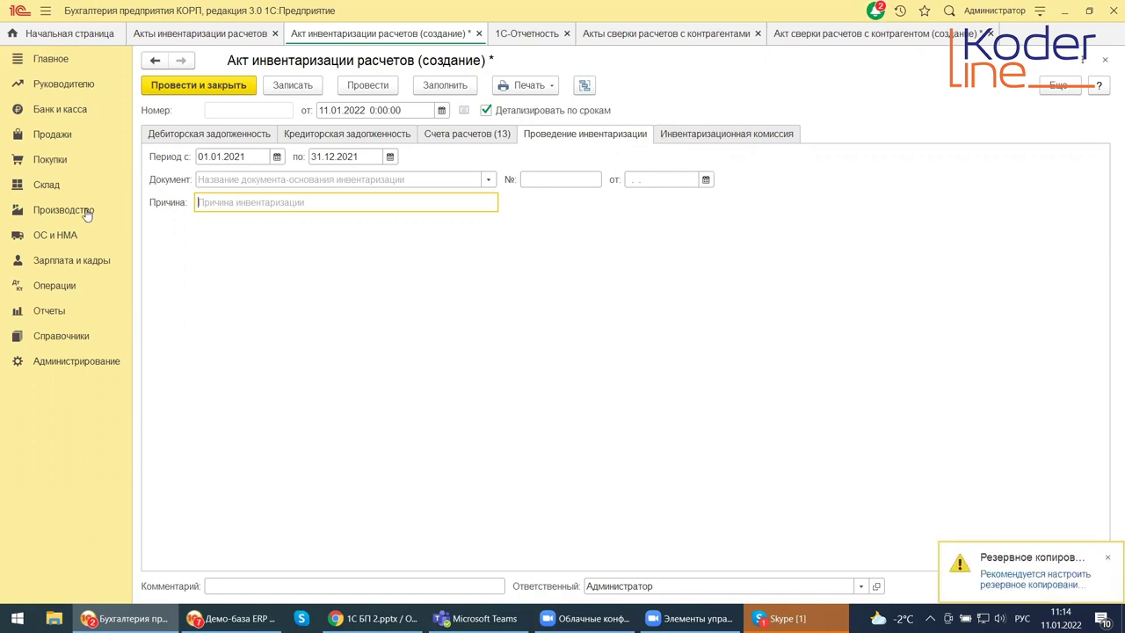
Add a row to the act's inventory commission and view the individuals directory (Физические лица) without choosing a member.
left_click(704, 136)
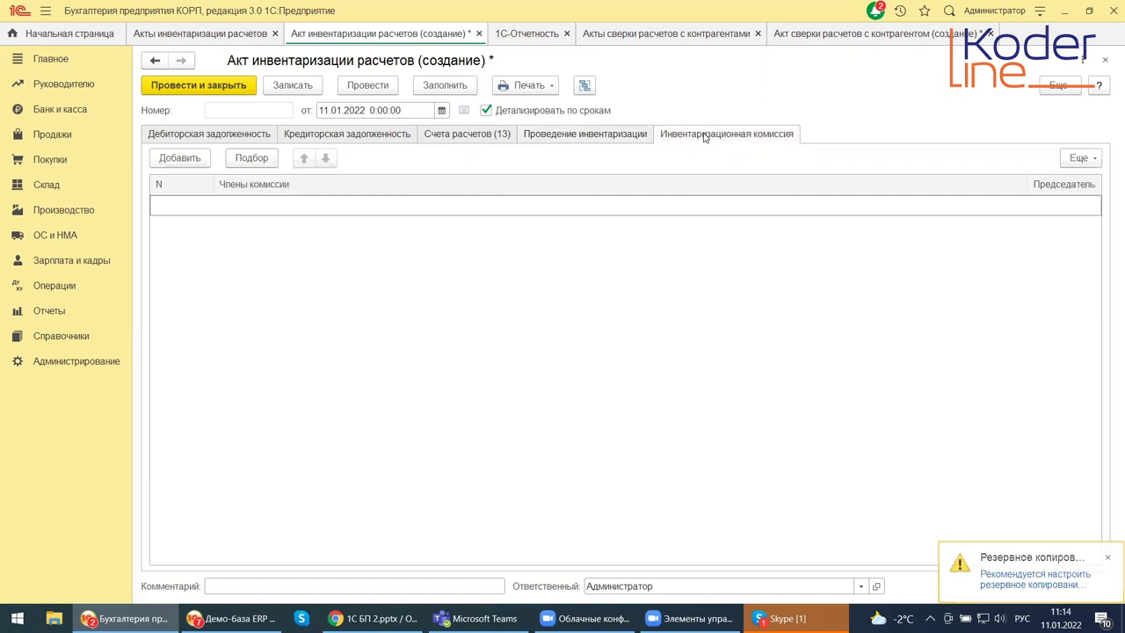
left_click(179, 158)
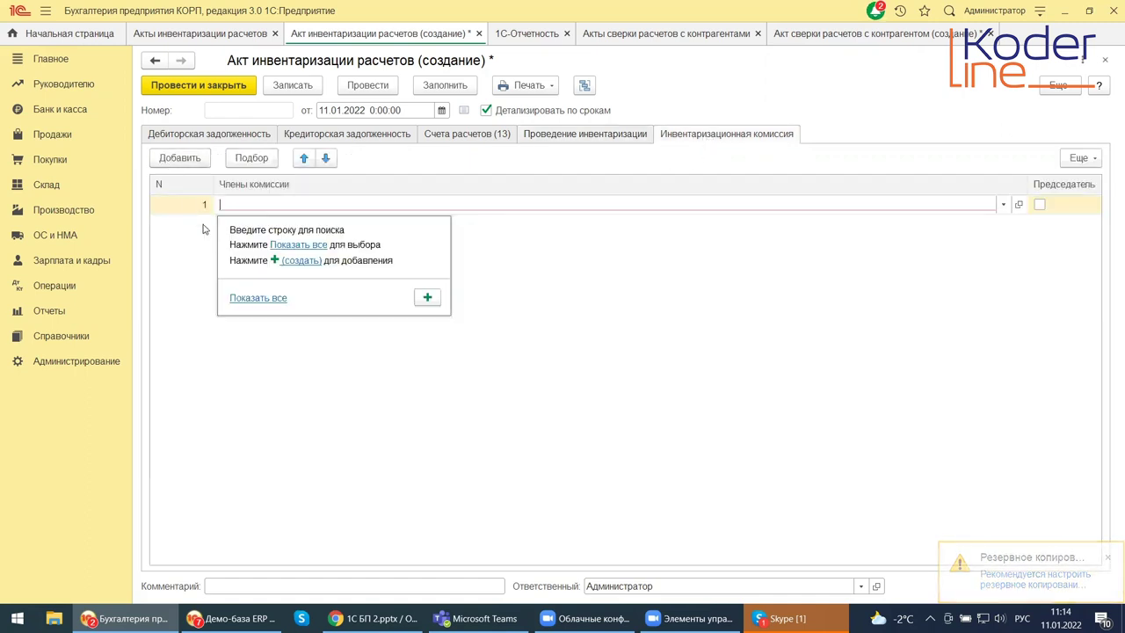
left_click(300, 245)
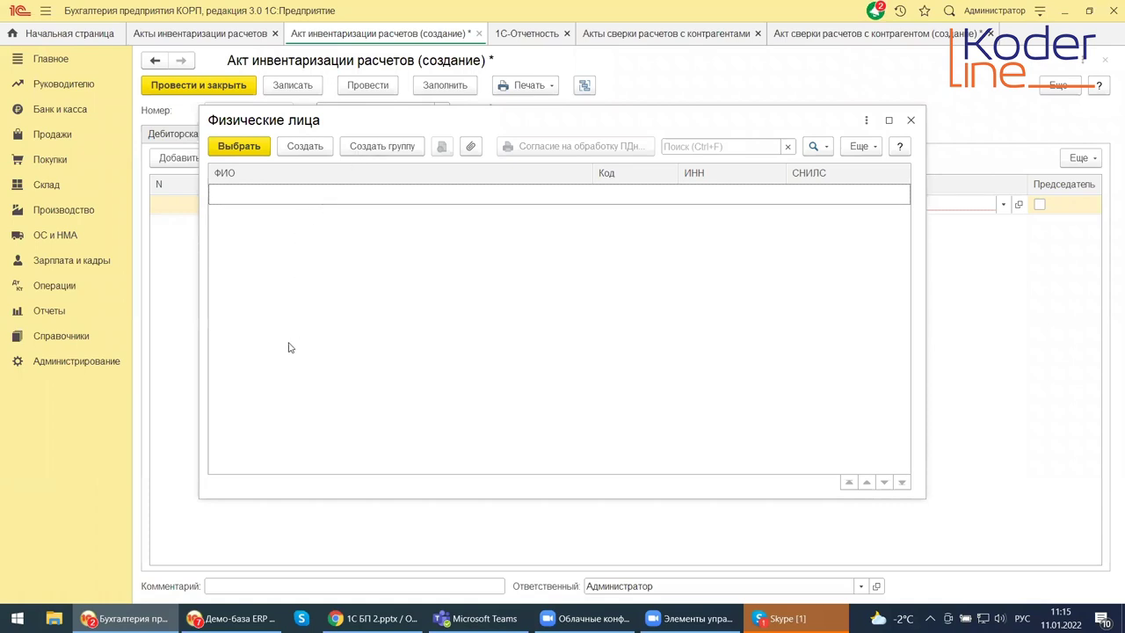
left_click(911, 119)
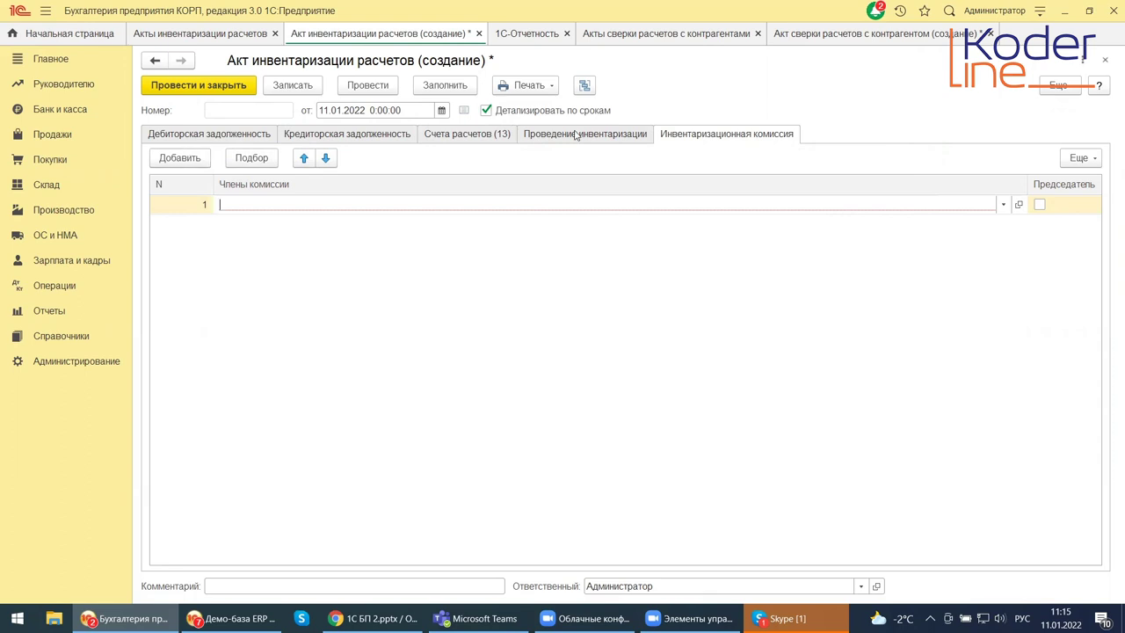
Close the new settlement inventory act without saving its changes.
left_click(1105, 59)
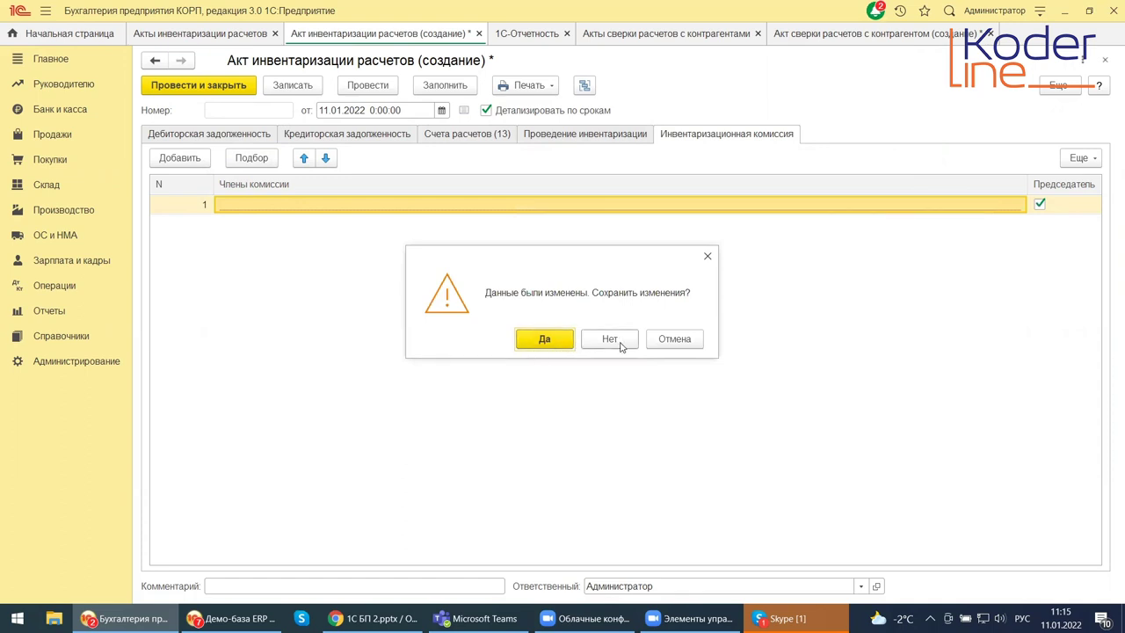
left_click(670, 339)
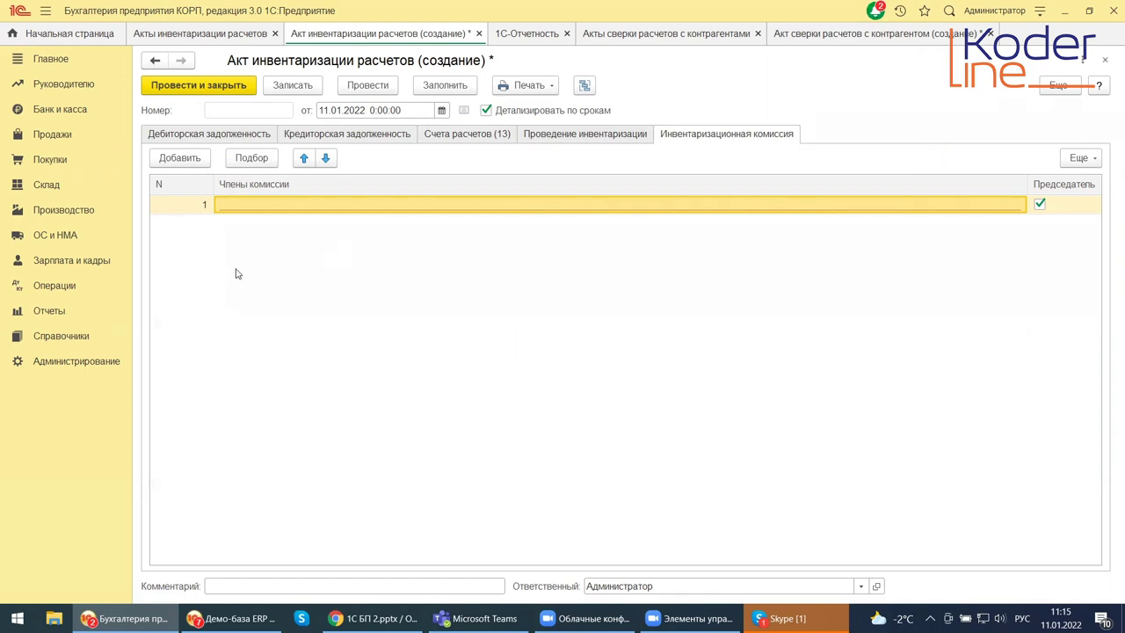
type("е")
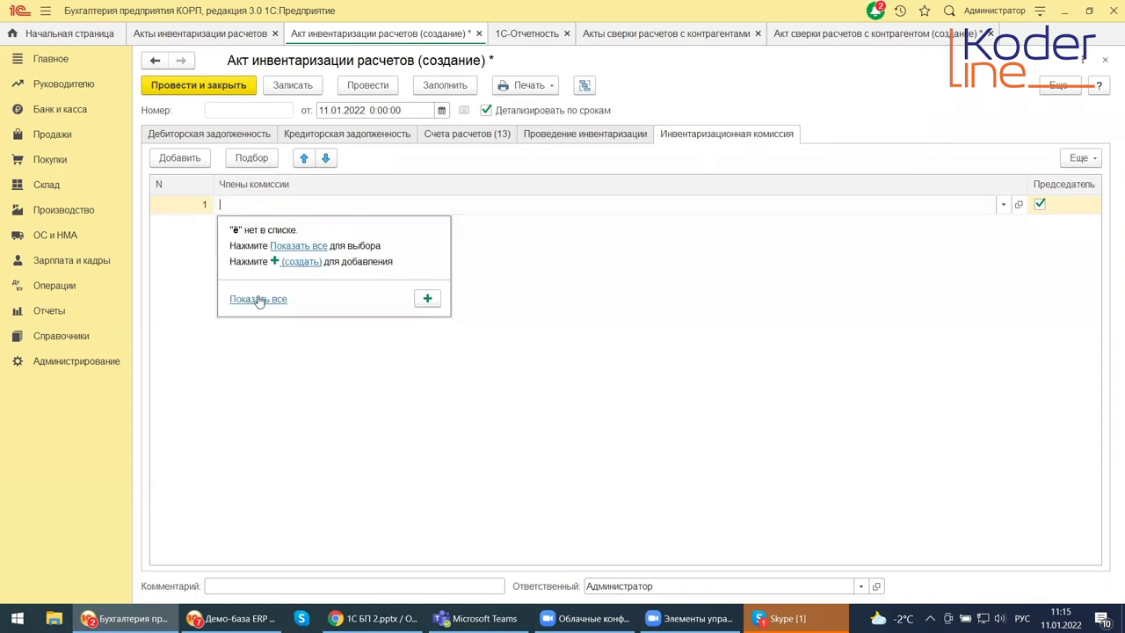
left_click(257, 298)
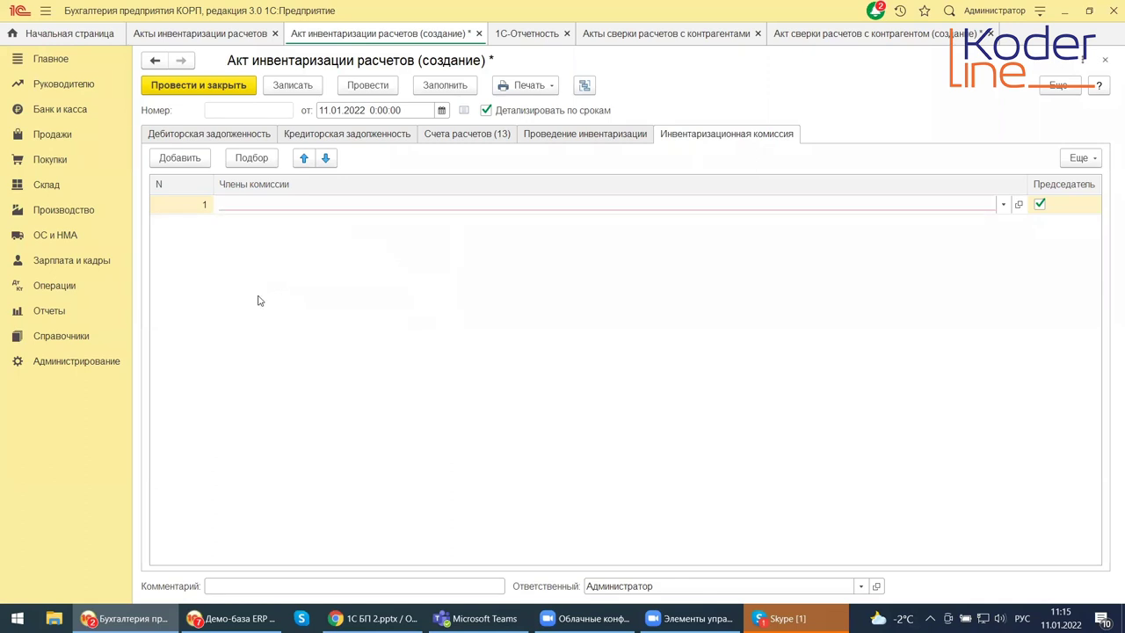
key("Escape")
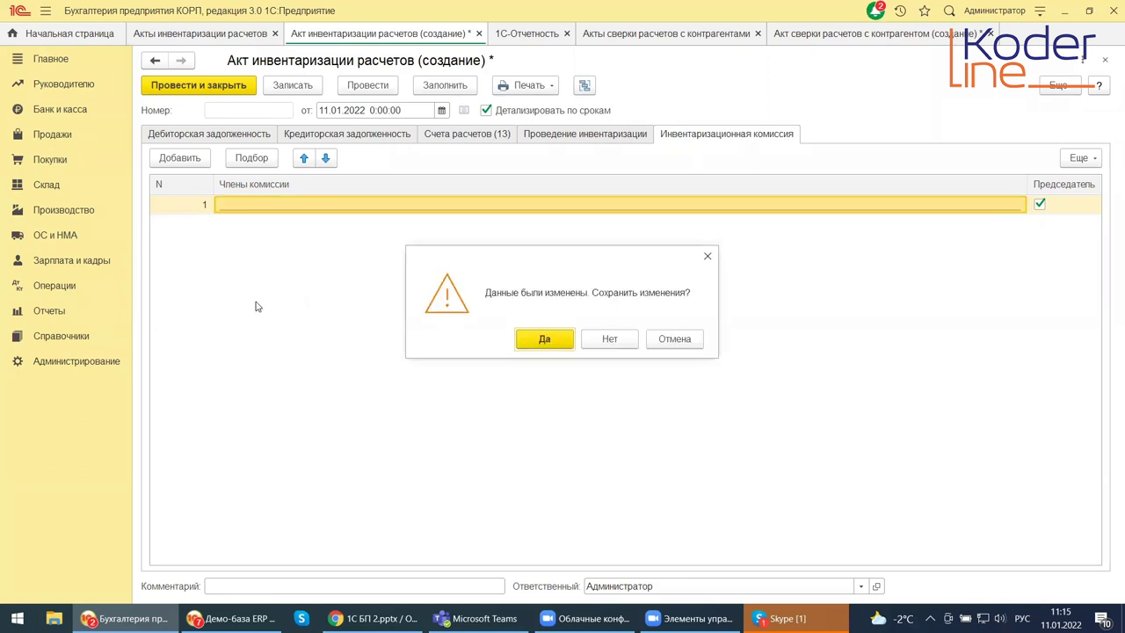
left_click(597, 340)
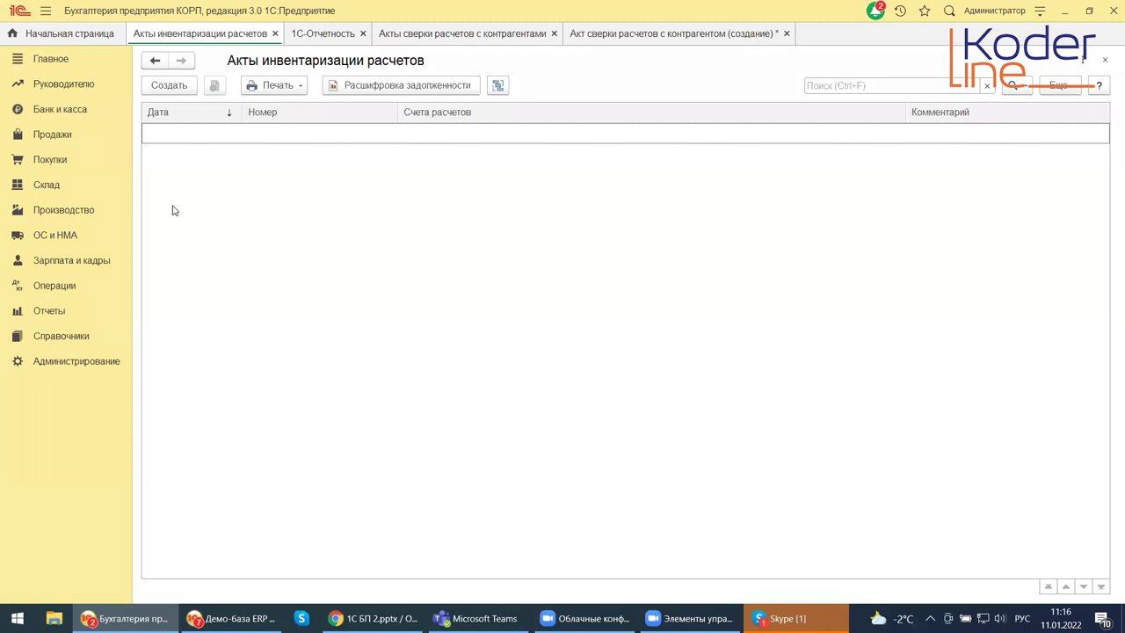
Look through the purchases and sales sections for the settlement acts and switch to the 1C:ERP demo database.
left_click(50, 160)
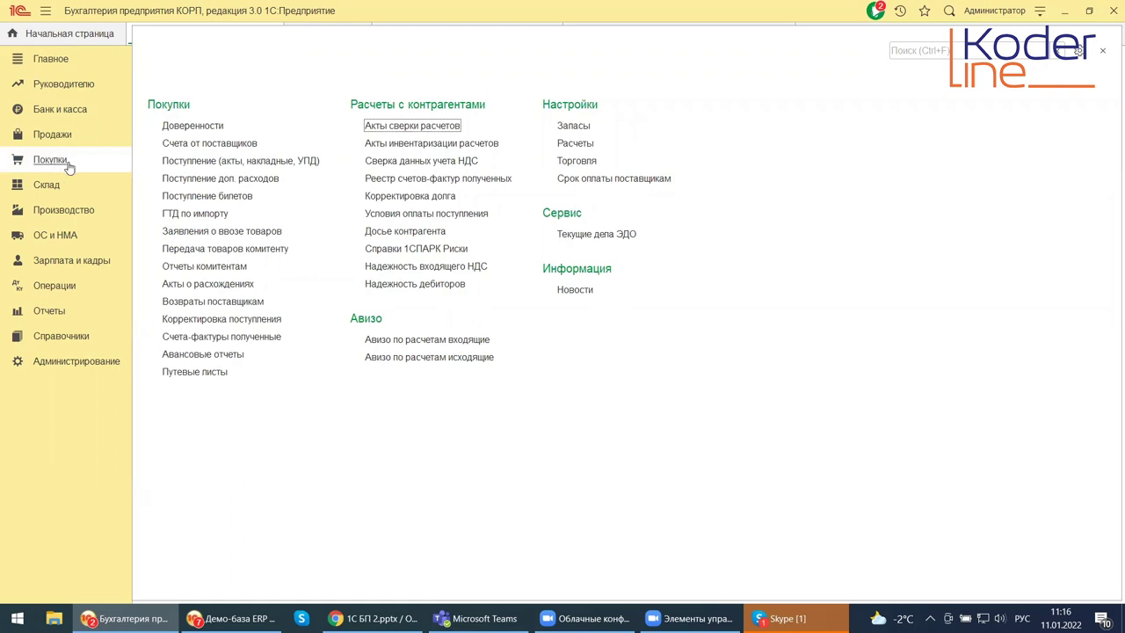
left_click(50, 134)
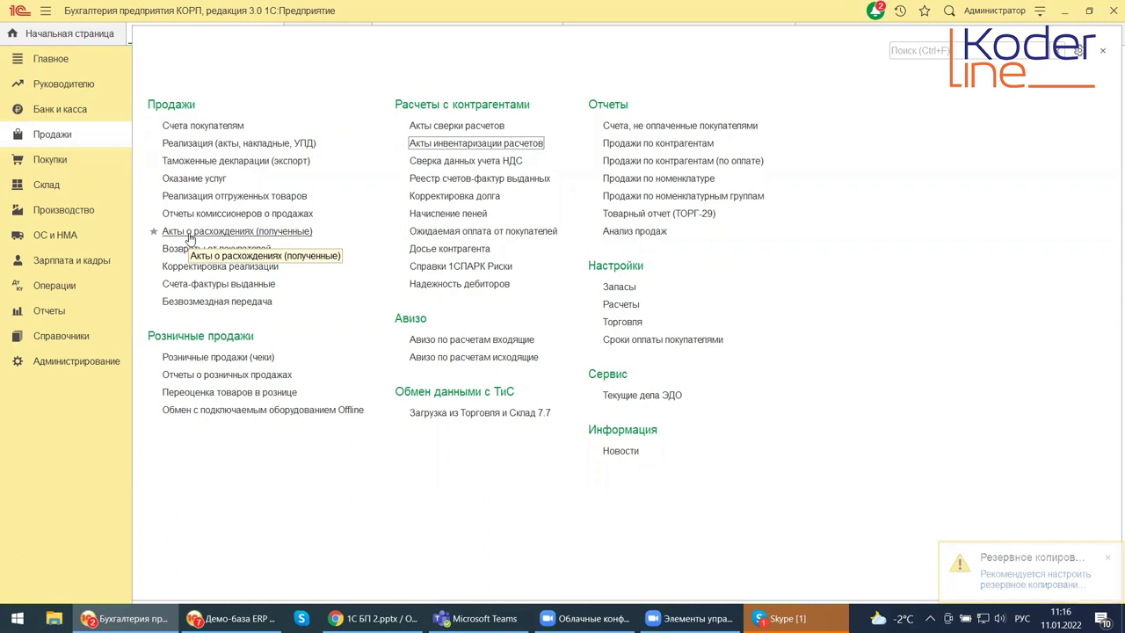
mouse_move(232, 618)
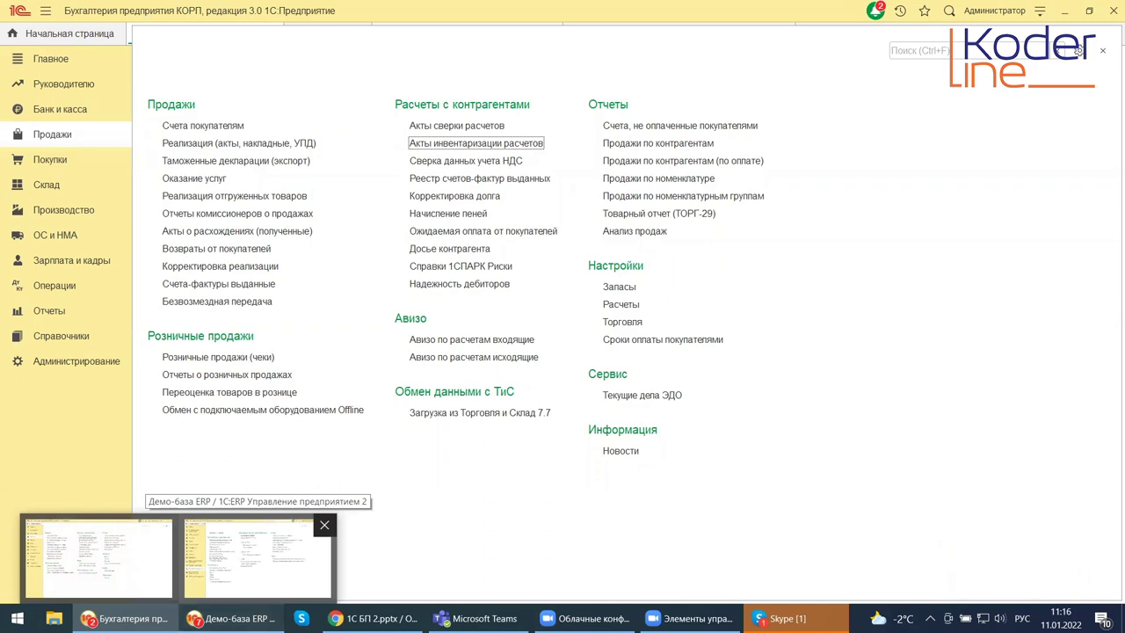
left_click(255, 558)
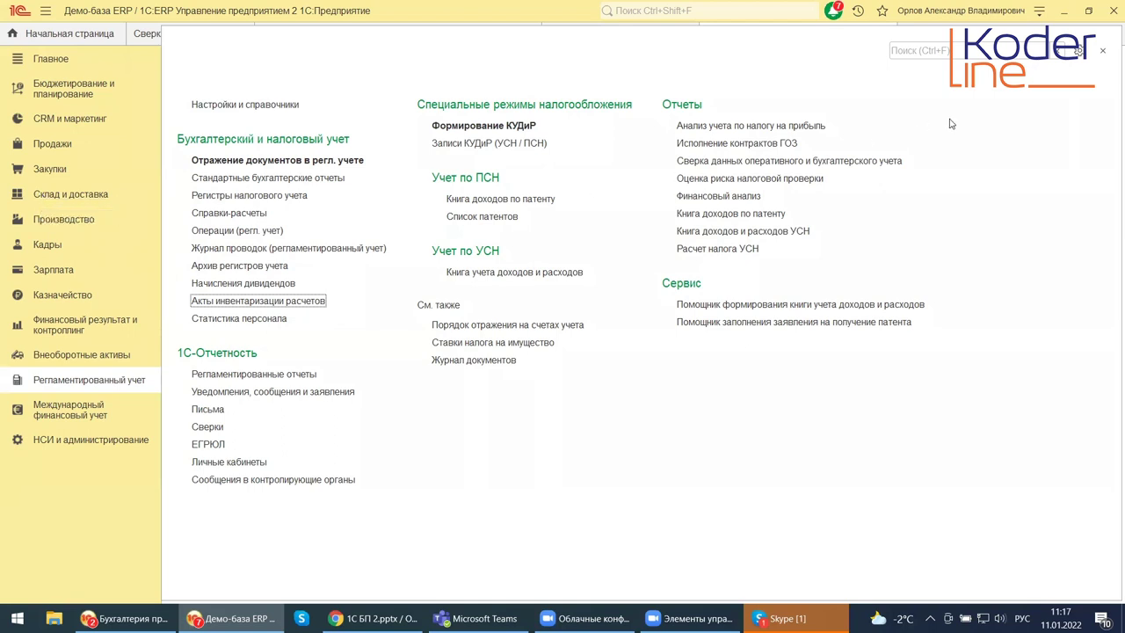
Open the settlement reconciliations (Сверки взаиморасчетов) from the purchases section and view the document for the counterparty Бытовая техника.
left_click(1106, 55)
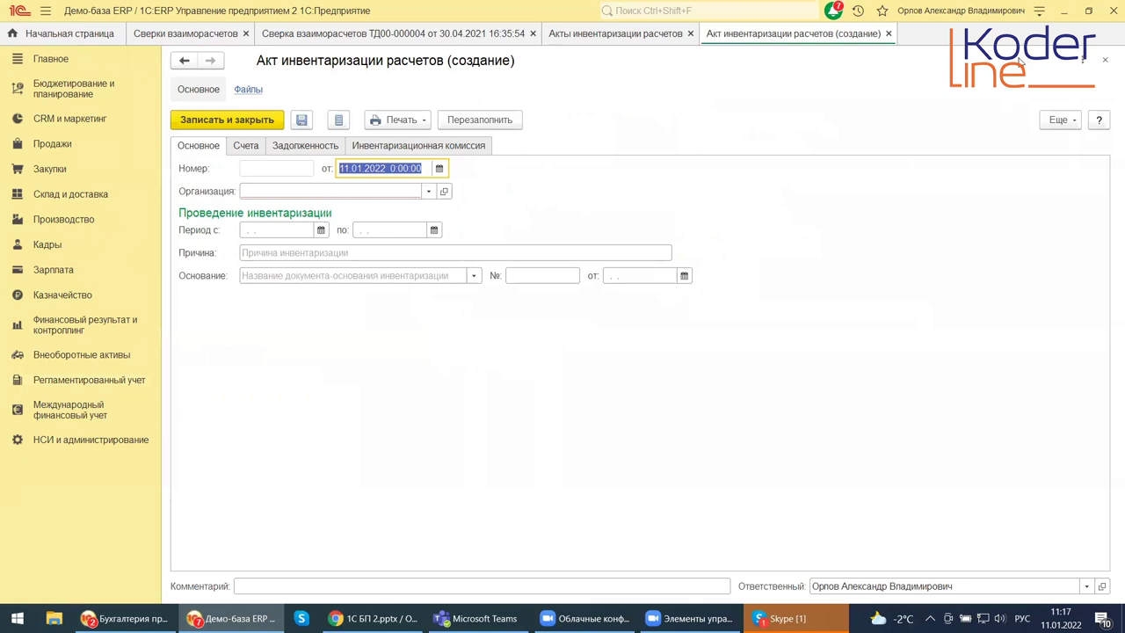
left_click(48, 147)
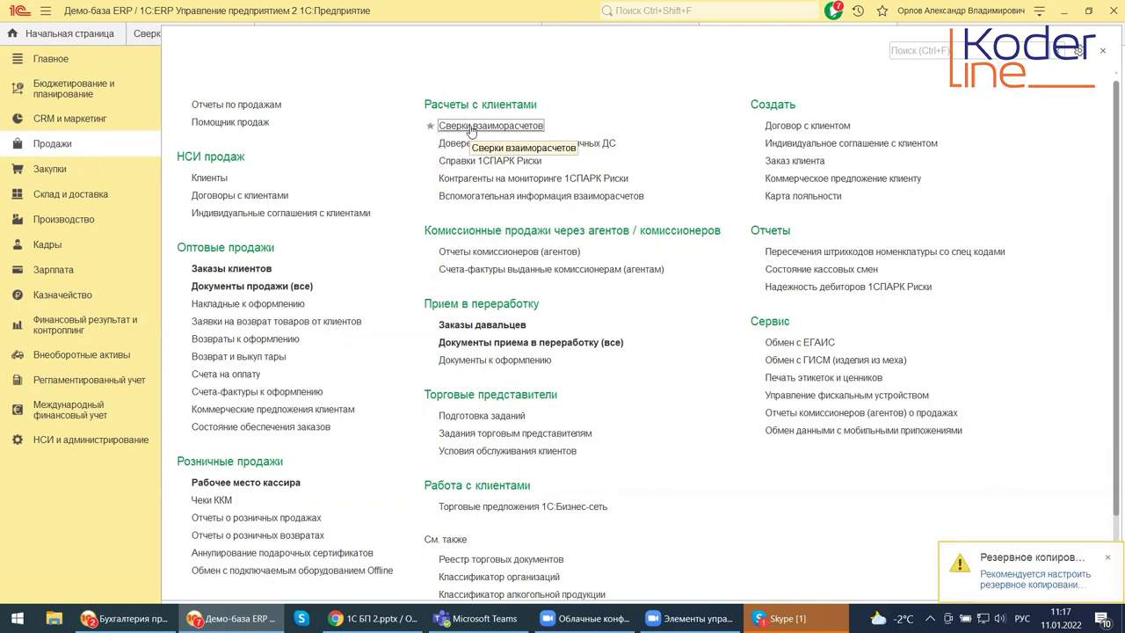
left_click(50, 170)
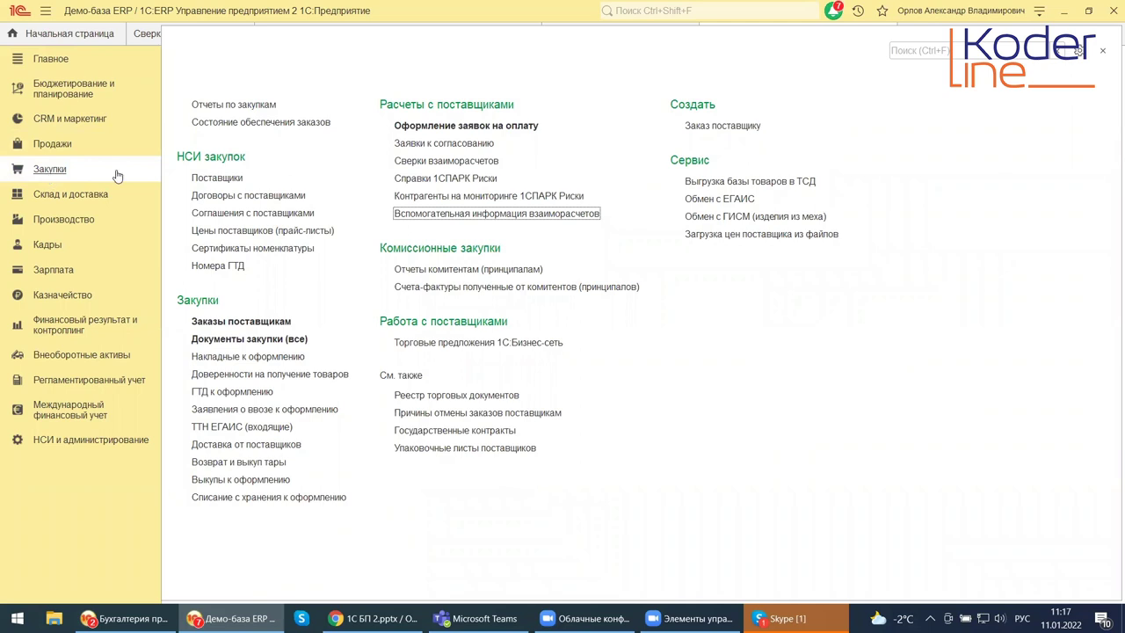
left_click(413, 161)
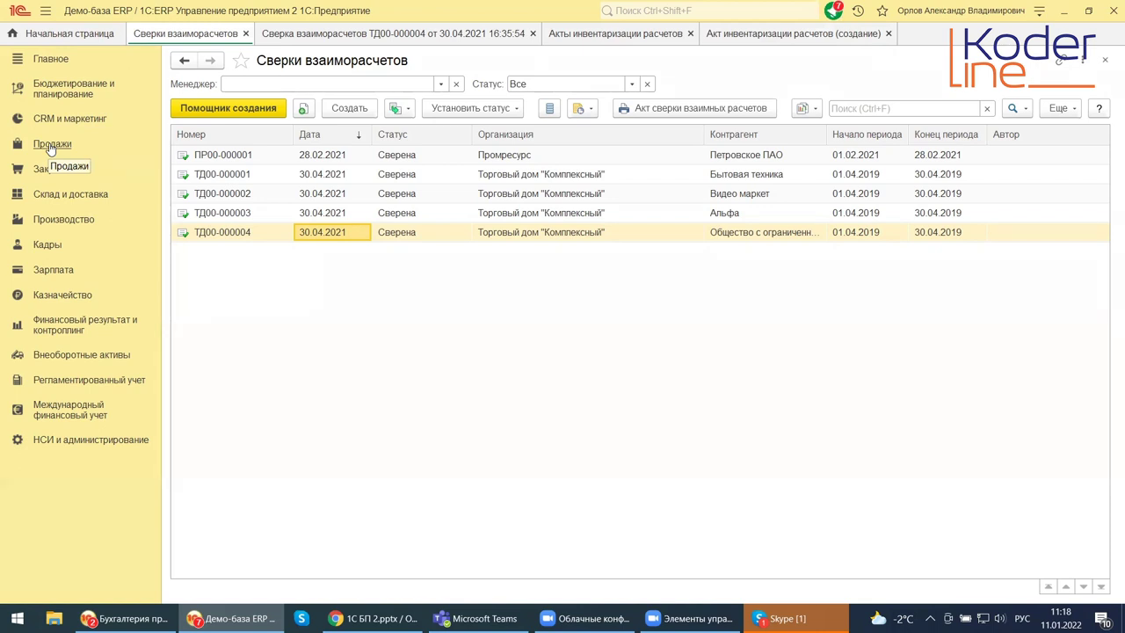
left_click(490, 180)
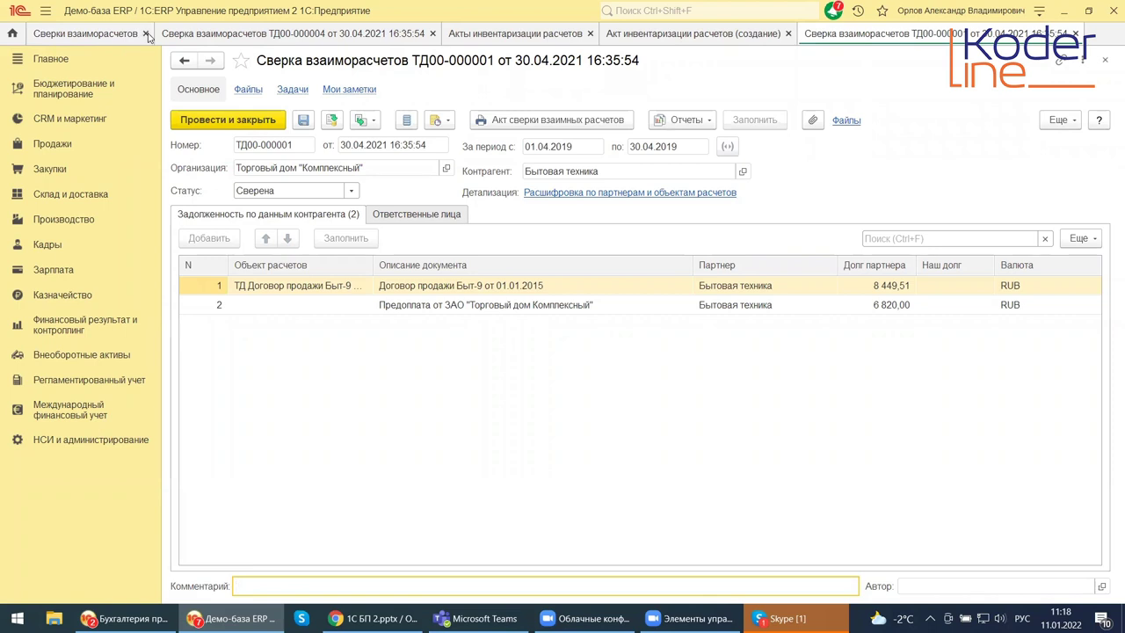
left_click(55, 33)
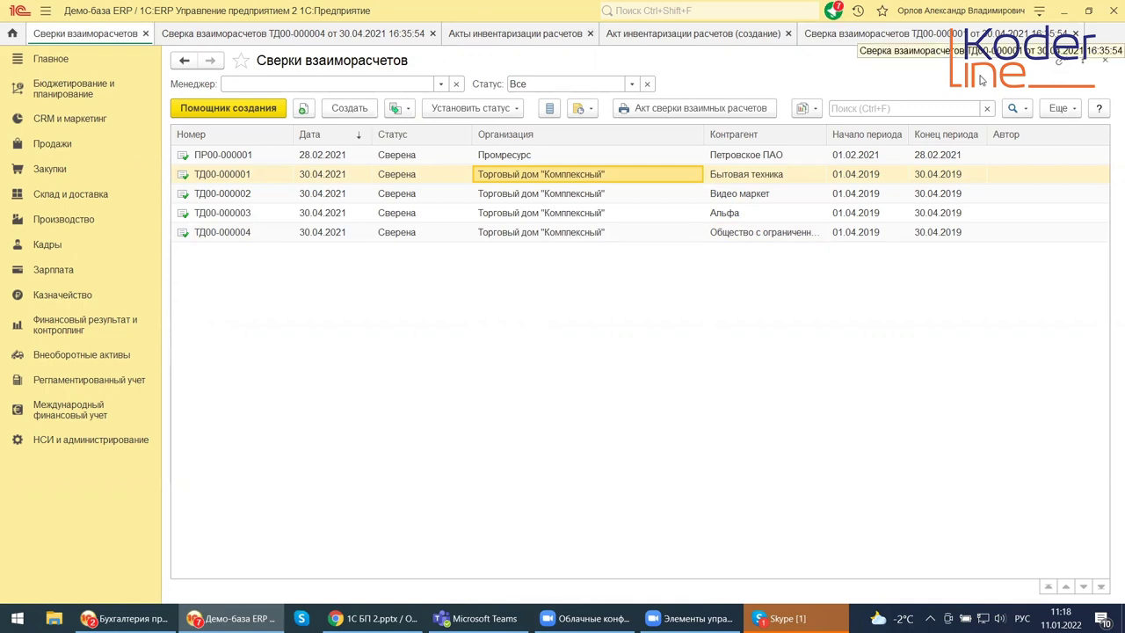
Start the reconciliation creation assistant and set the organization to Андромеда Сервис and the counterparty to Альфа.
left_click(199, 109)
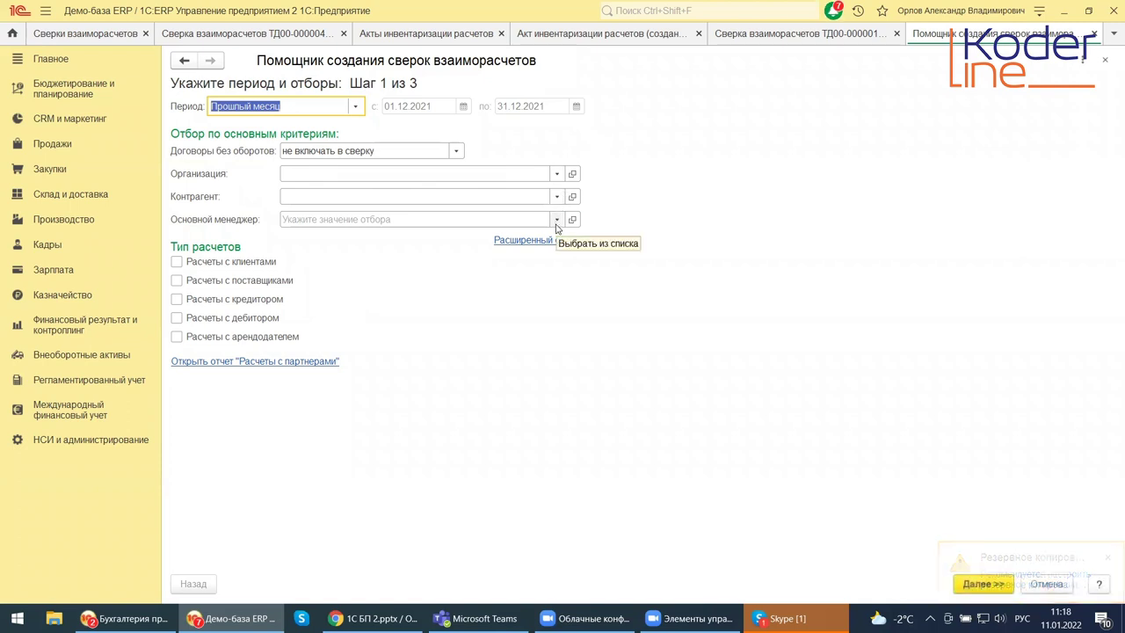
left_click(556, 173)
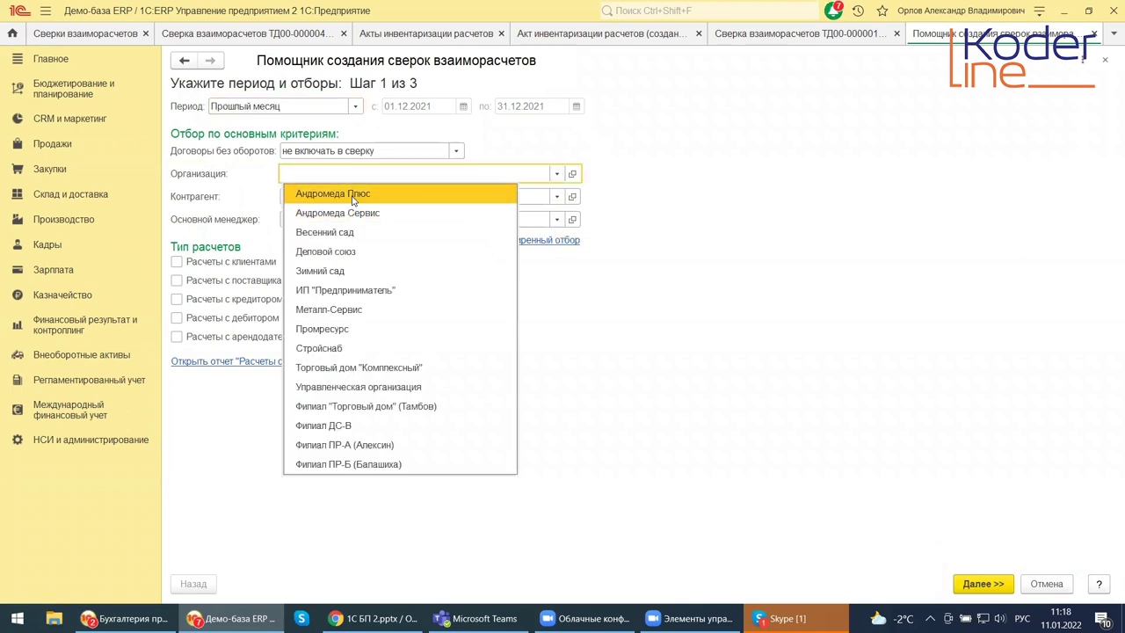
left_click(354, 215)
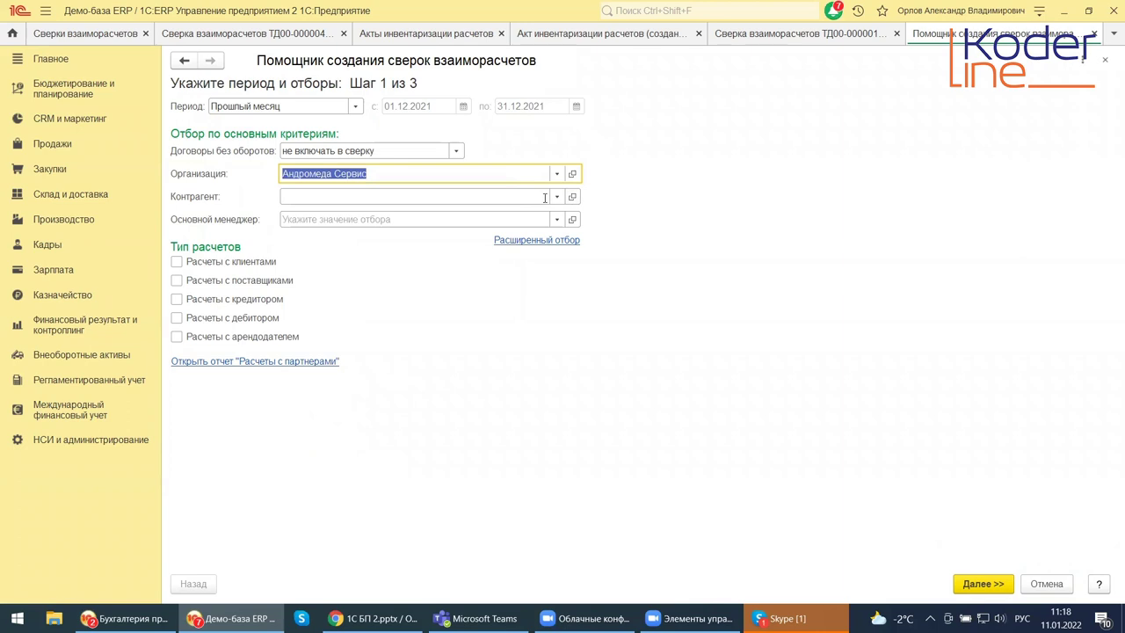
key("Tab")
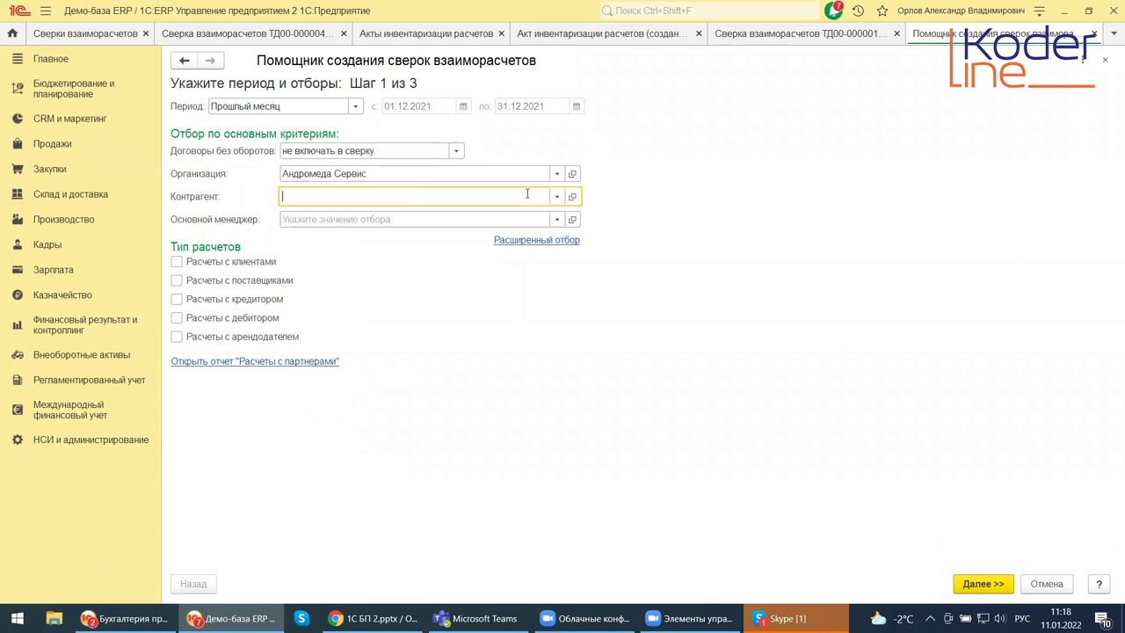
left_click(556, 196)
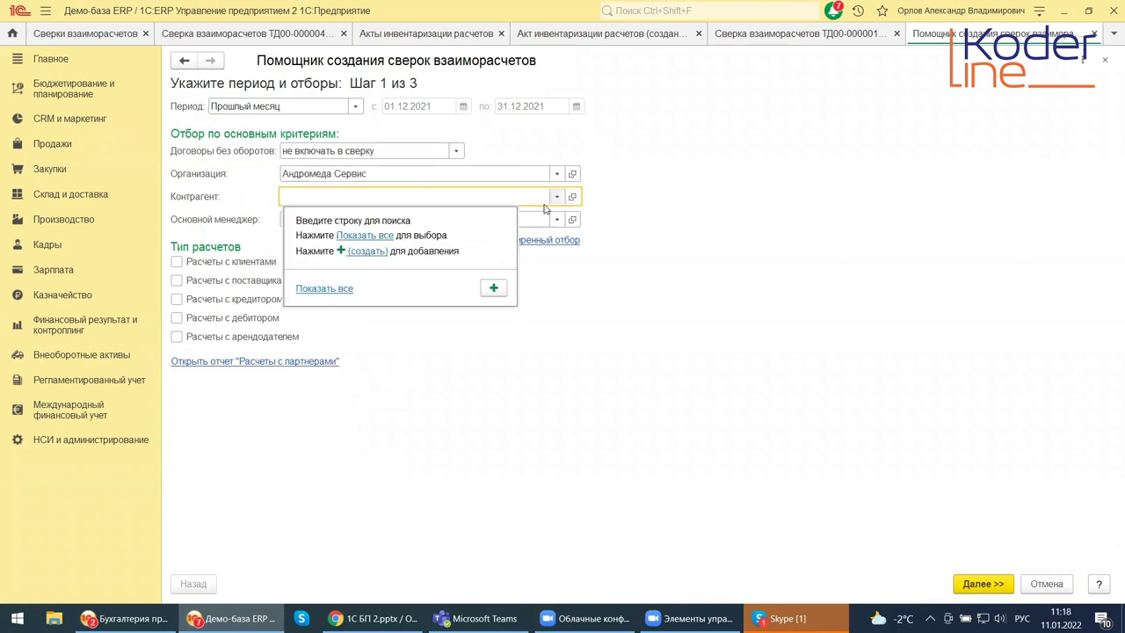
left_click(355, 234)
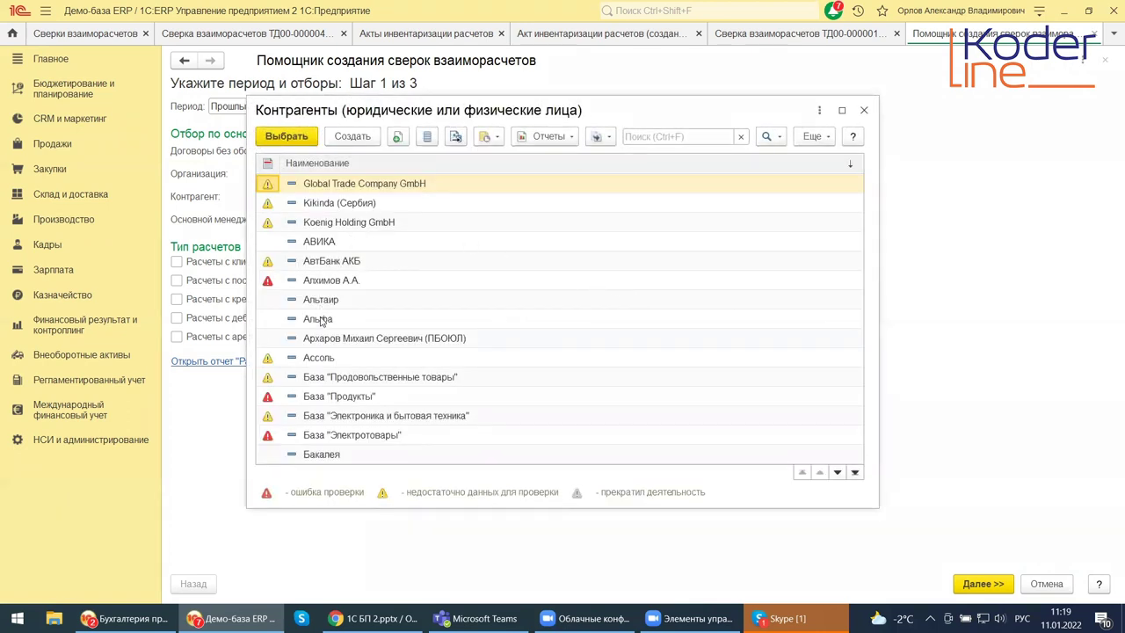
double_click(325, 319)
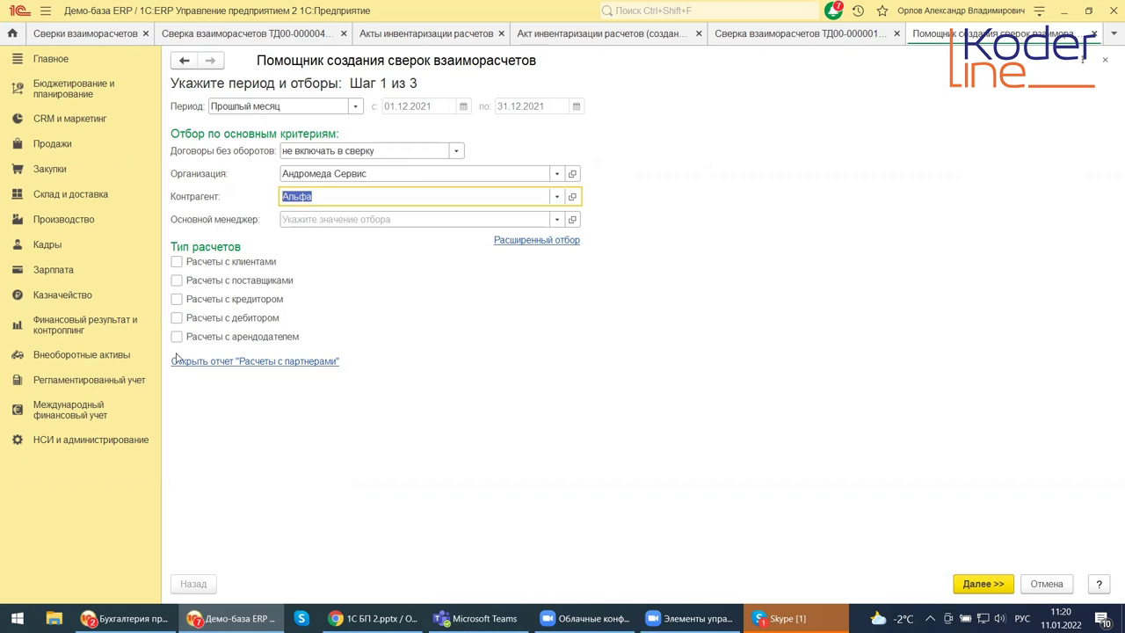
Select the client and supplier settlement types in the assistant and clear both selections.
left_click(176, 263)
left_click(176, 279)
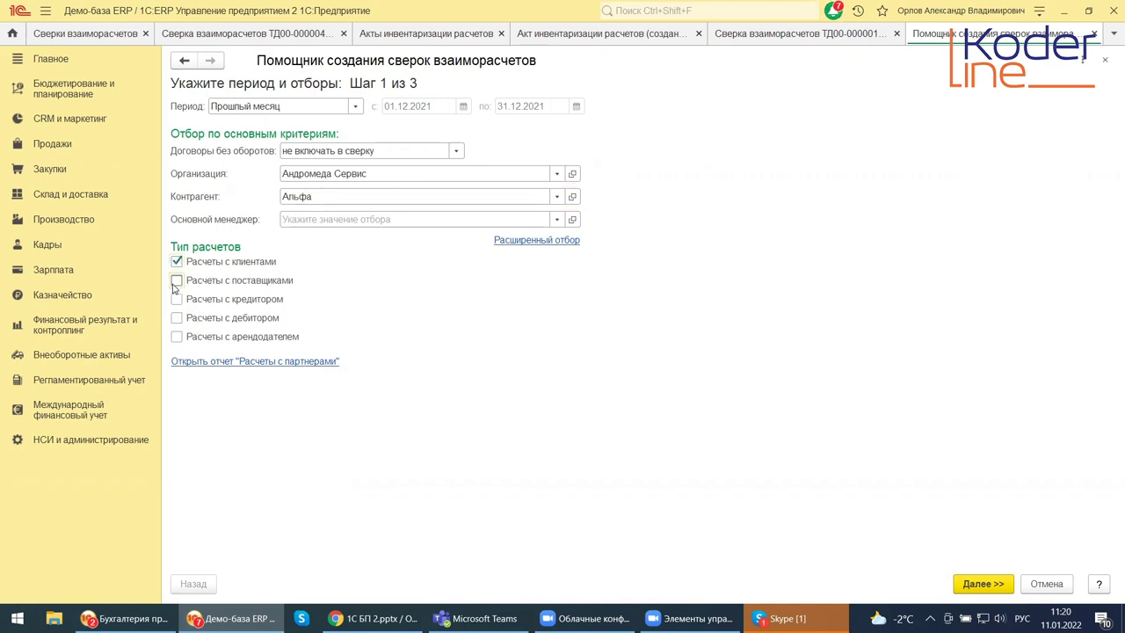
left_click(176, 262)
left_click(176, 280)
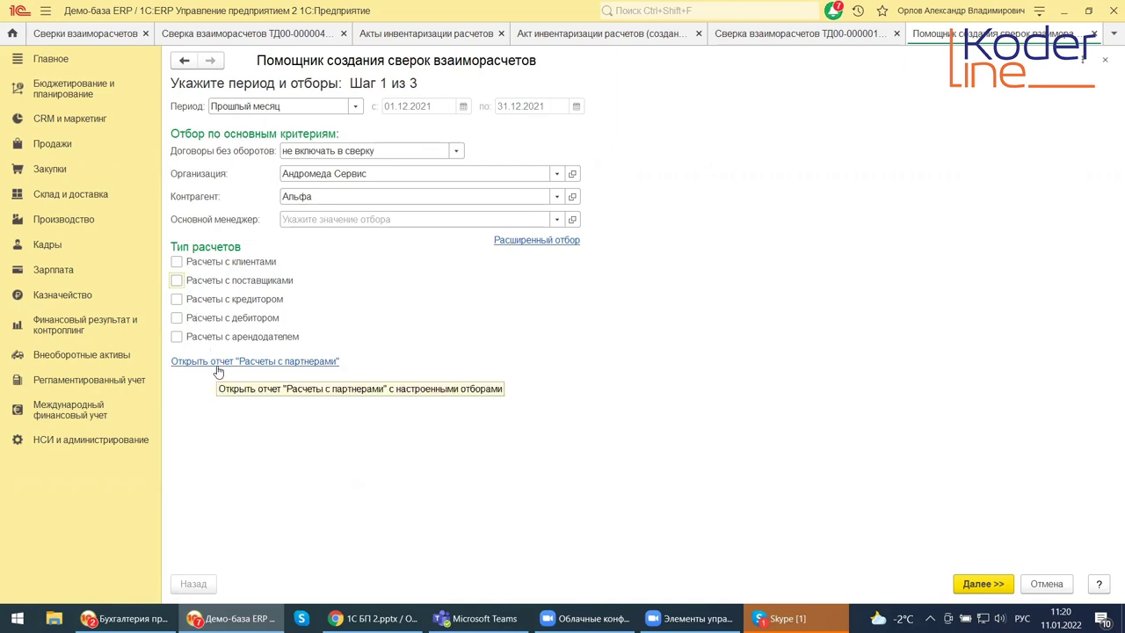
Try enabling the Партнер and Направление деятельности conditions in the assistant's extended filter, and close it without applying.
left_click(519, 241)
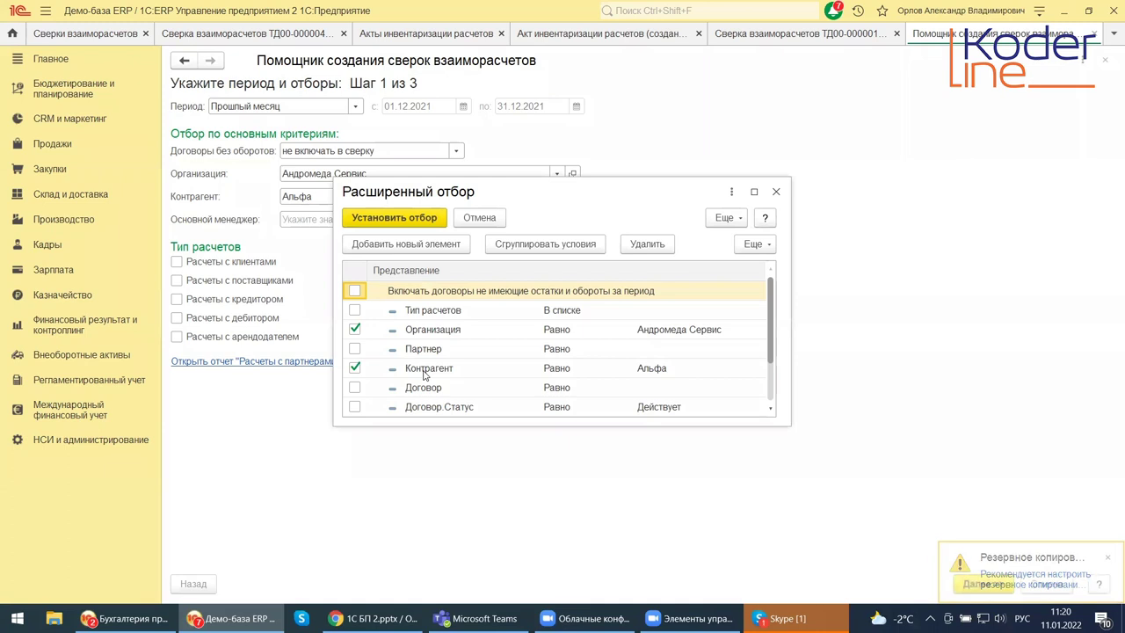
left_click(355, 349)
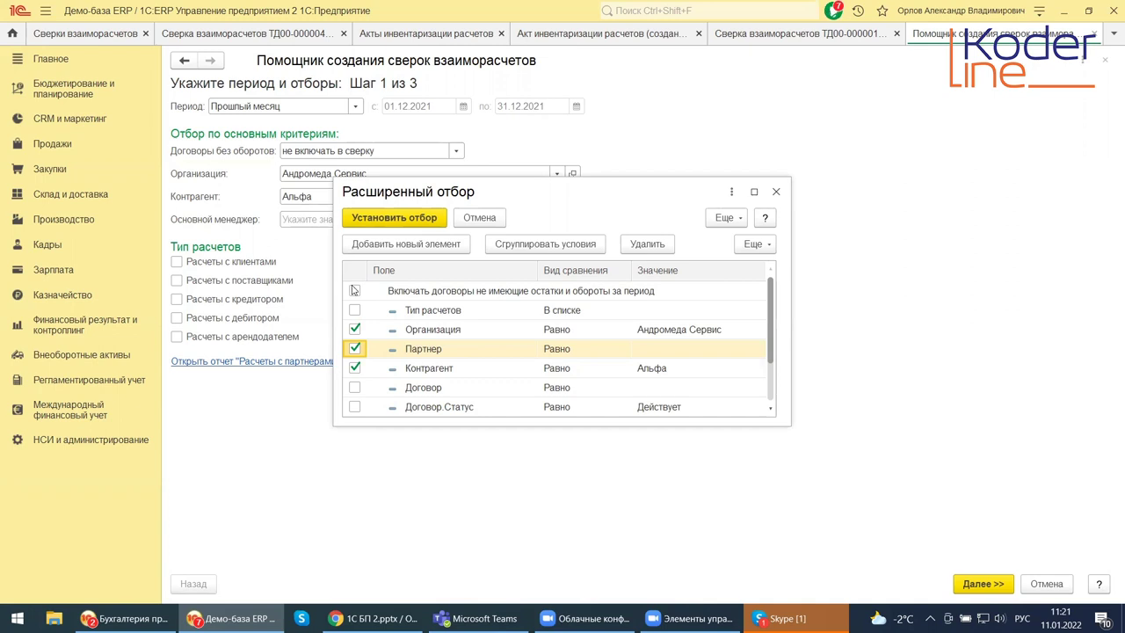
scroll(365, 399, "down", 1)
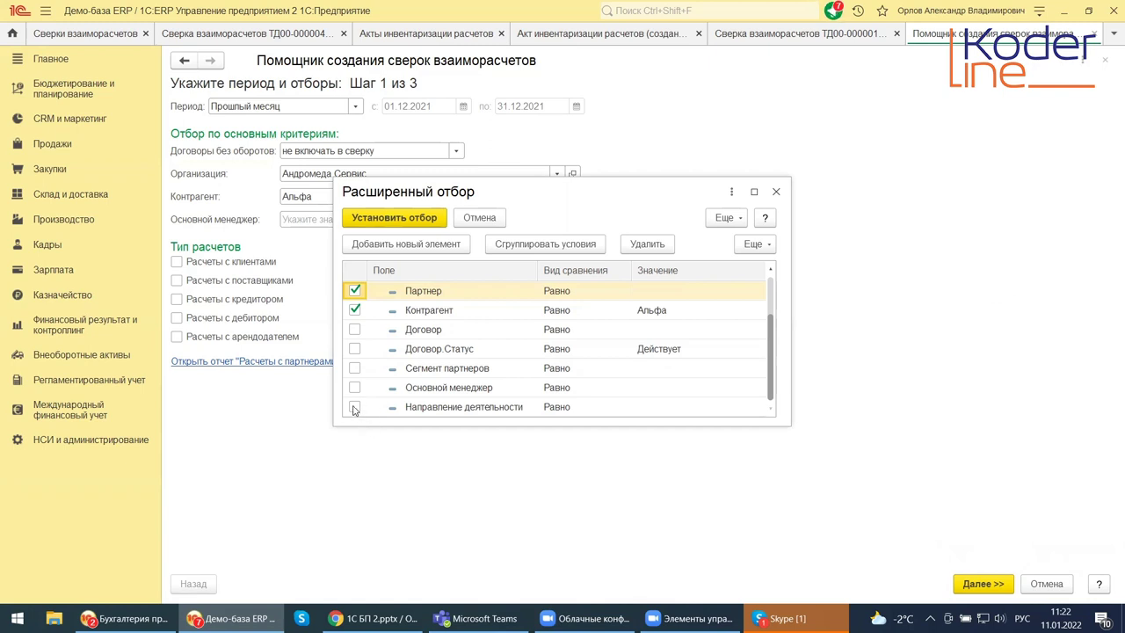
left_click(354, 408)
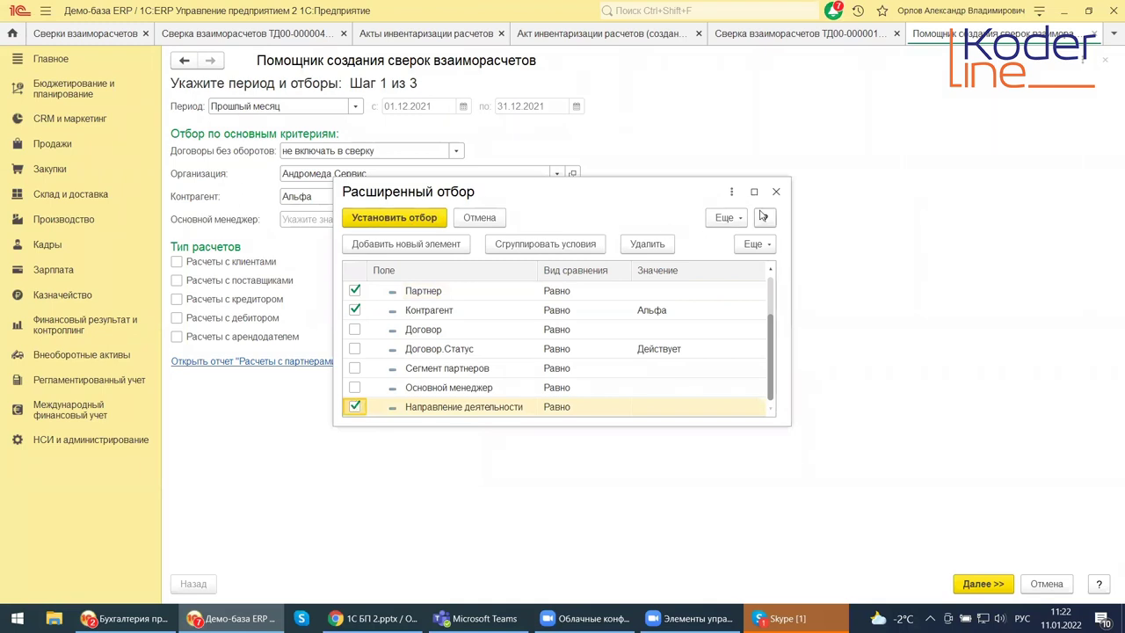
left_click(776, 191)
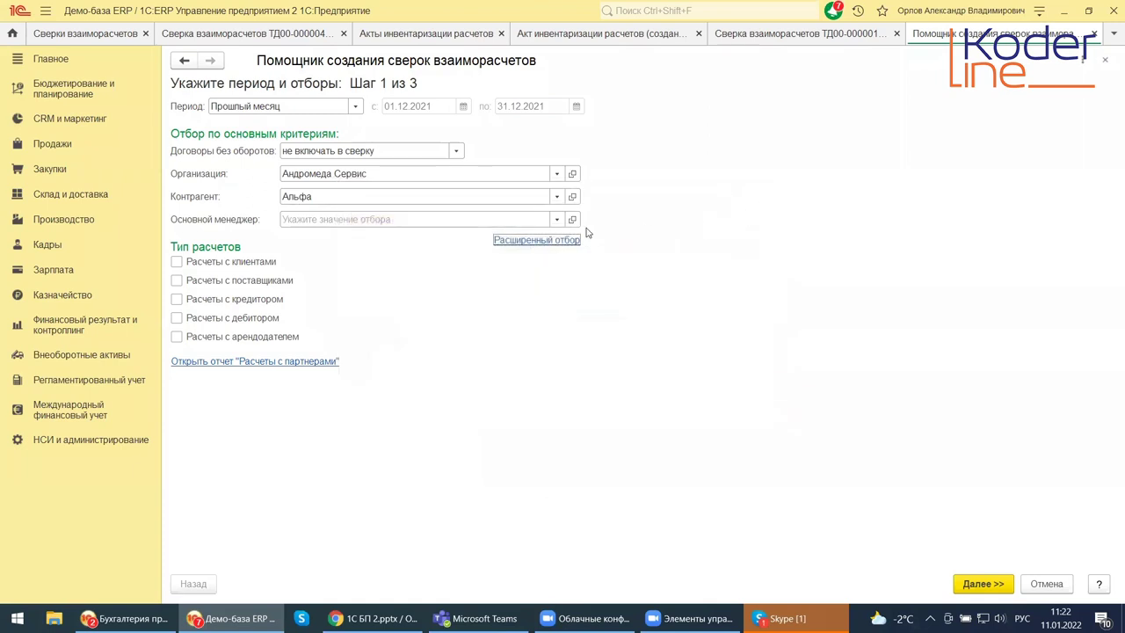
Open the "Расчеты с партнерами" report from the assistant, examine its organization filter and columns, and close the report.
left_click(212, 367)
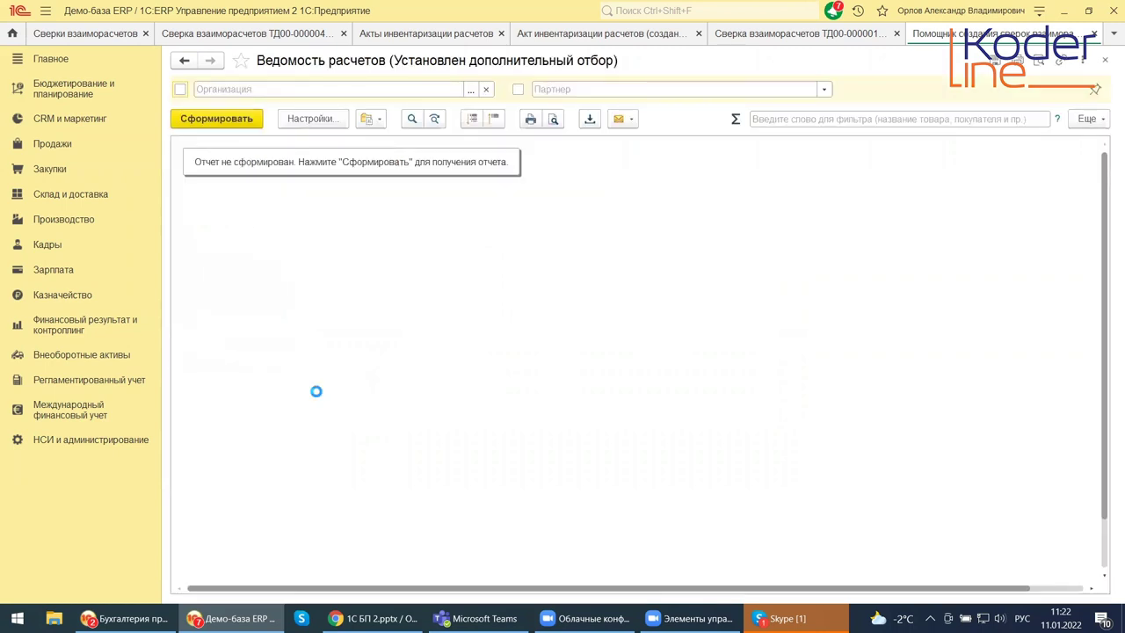
left_click(470, 89)
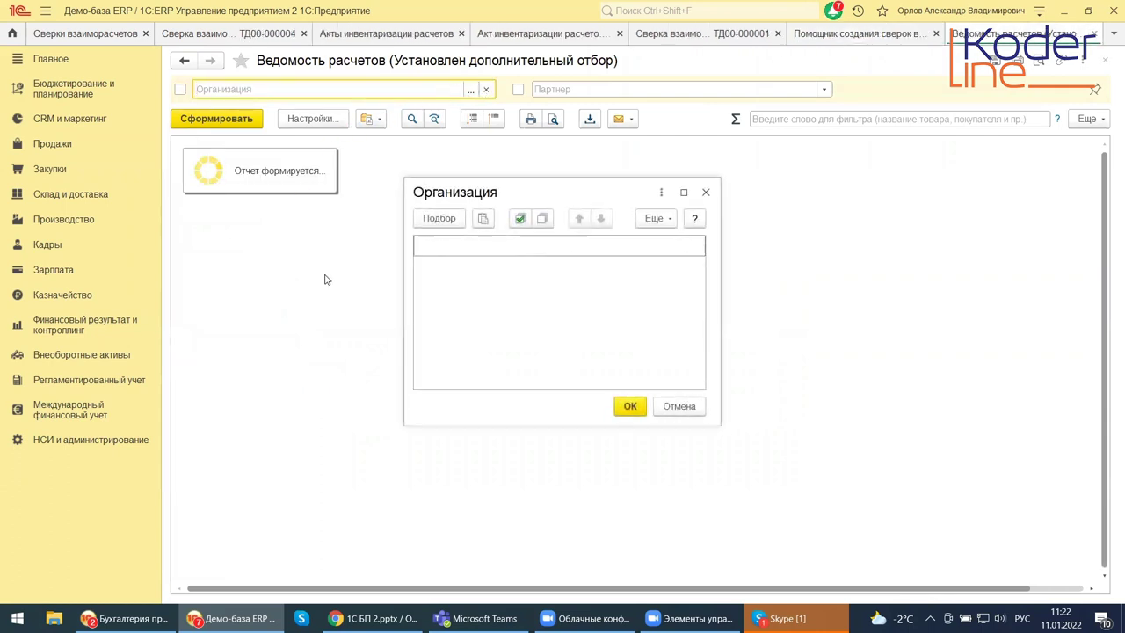
left_click(706, 191)
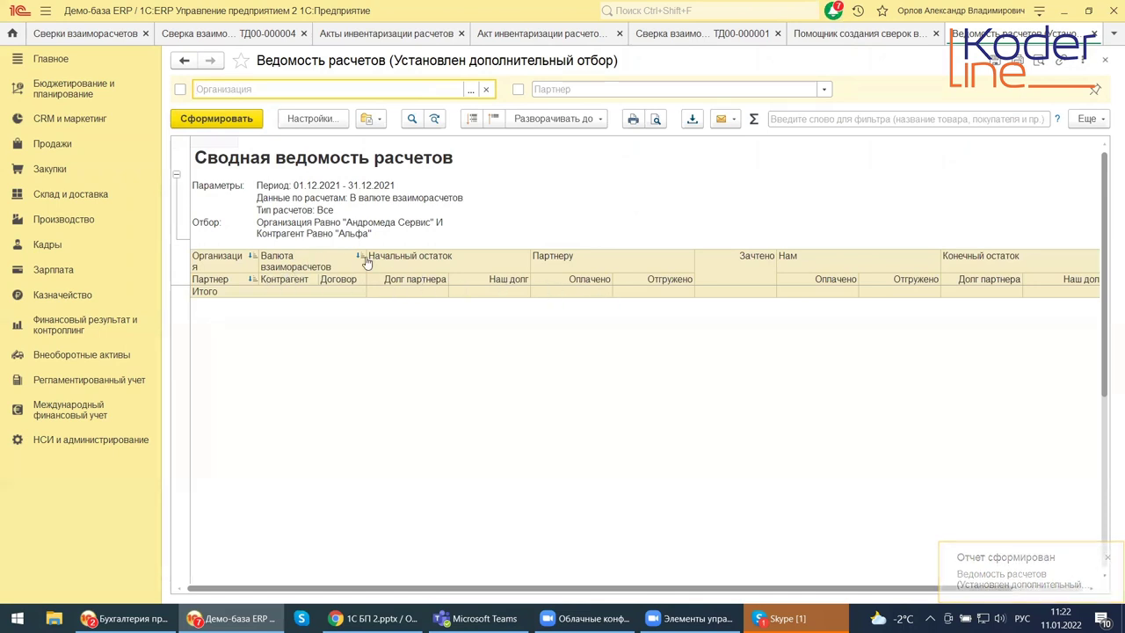
left_click(543, 255)
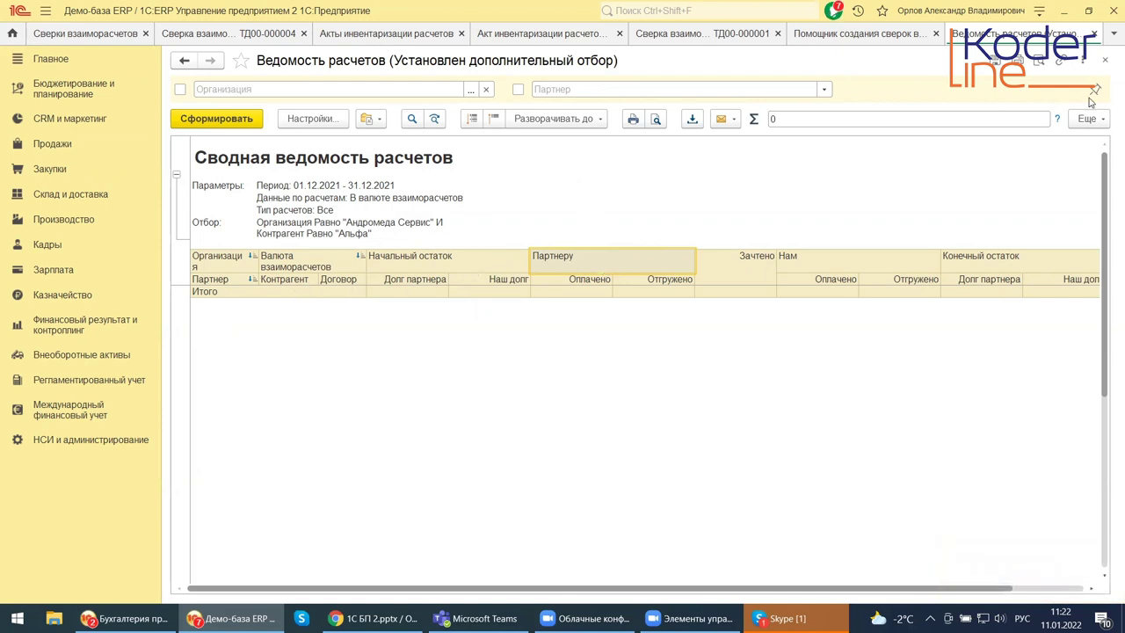
left_click(1104, 59)
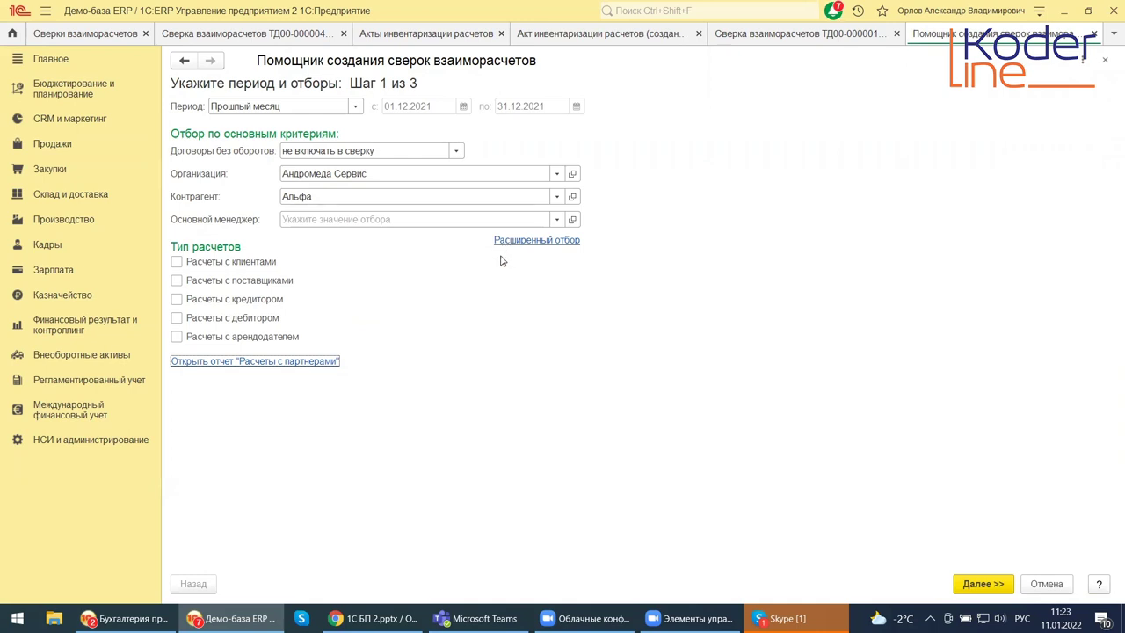
Review the assistant's available period choices and the options for contracts without turnover, leaving both settings as they are.
left_click(357, 109)
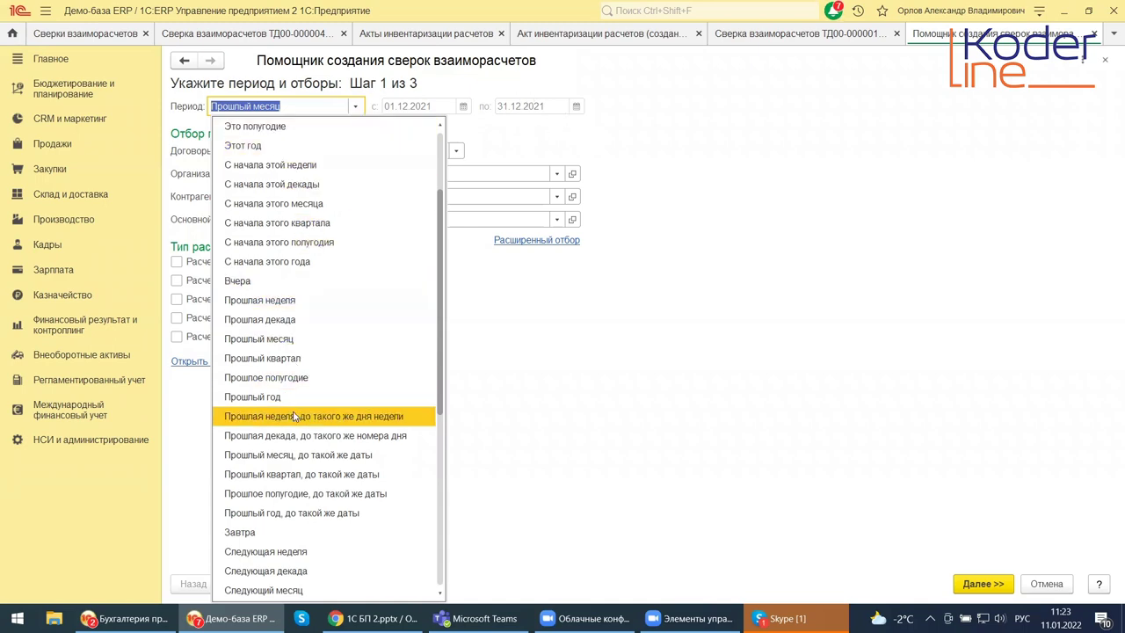
scroll(294, 442, "down", 6)
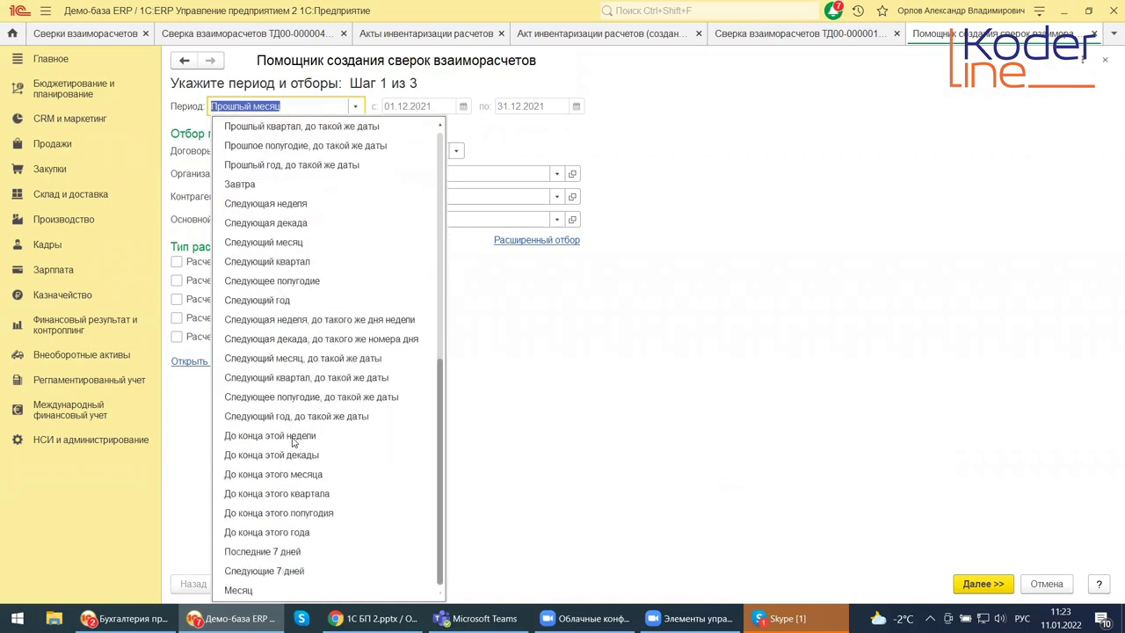
scroll(294, 442, "up", 8)
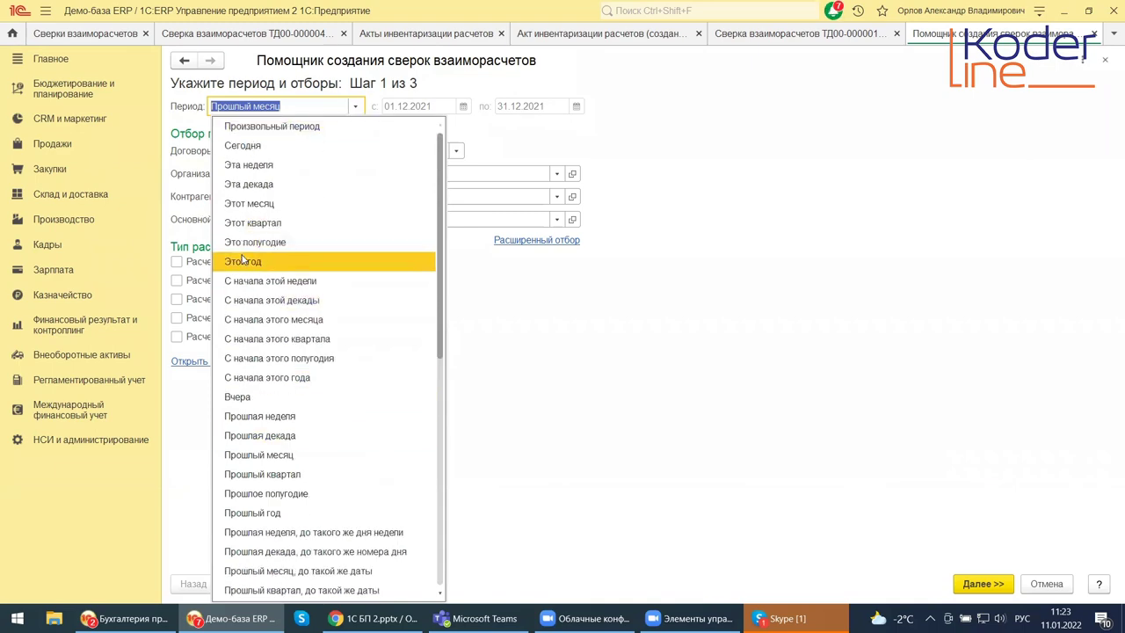
left_click(628, 396)
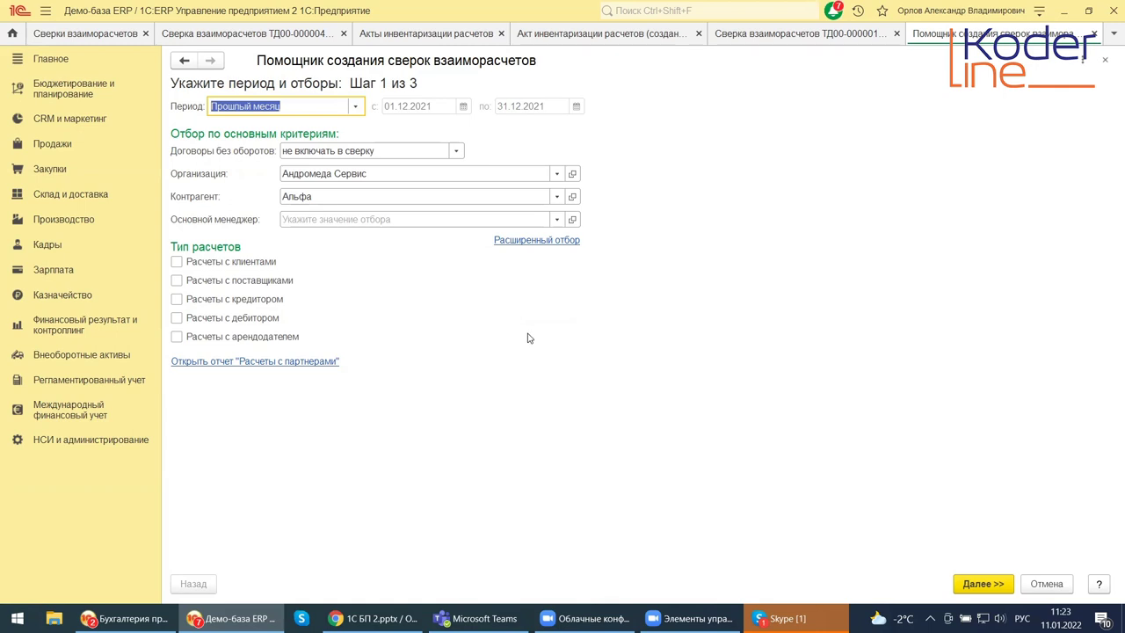
left_click(456, 152)
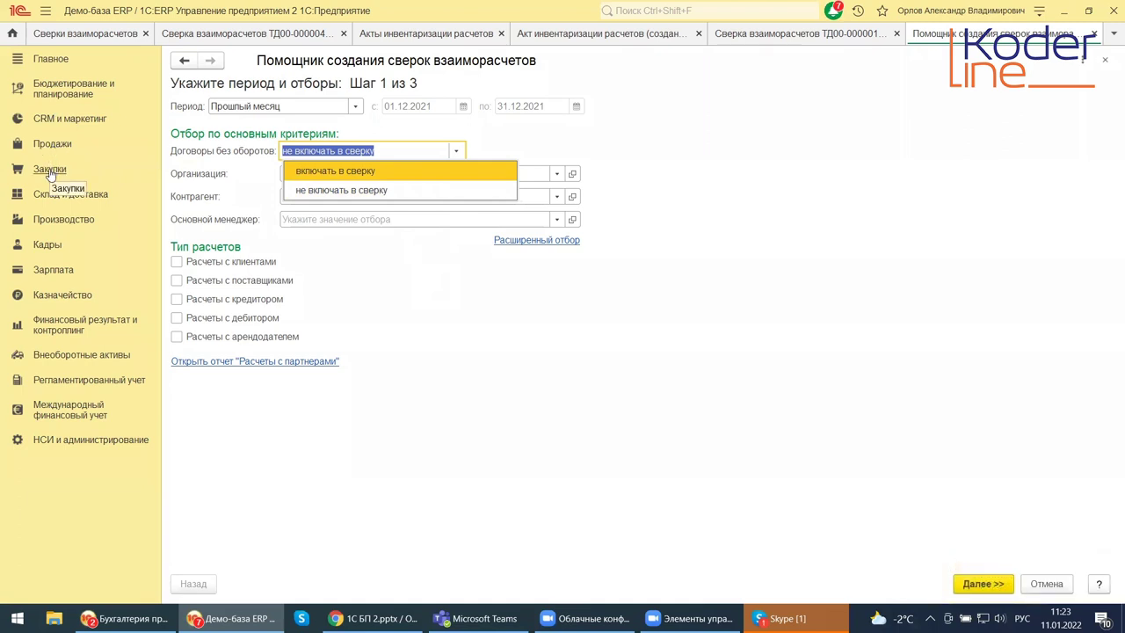
key("Escape")
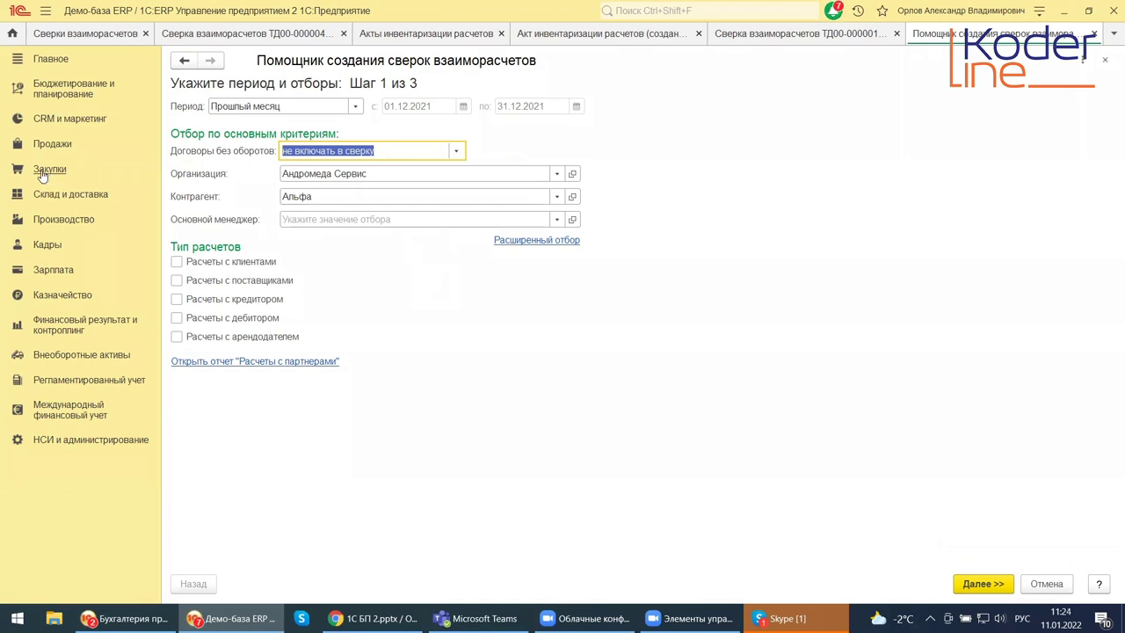
Check the purchases and sales sections for settlement reconciliations, and open Акты инвентаризации расчетов from the regulated accounting section.
left_click(41, 172)
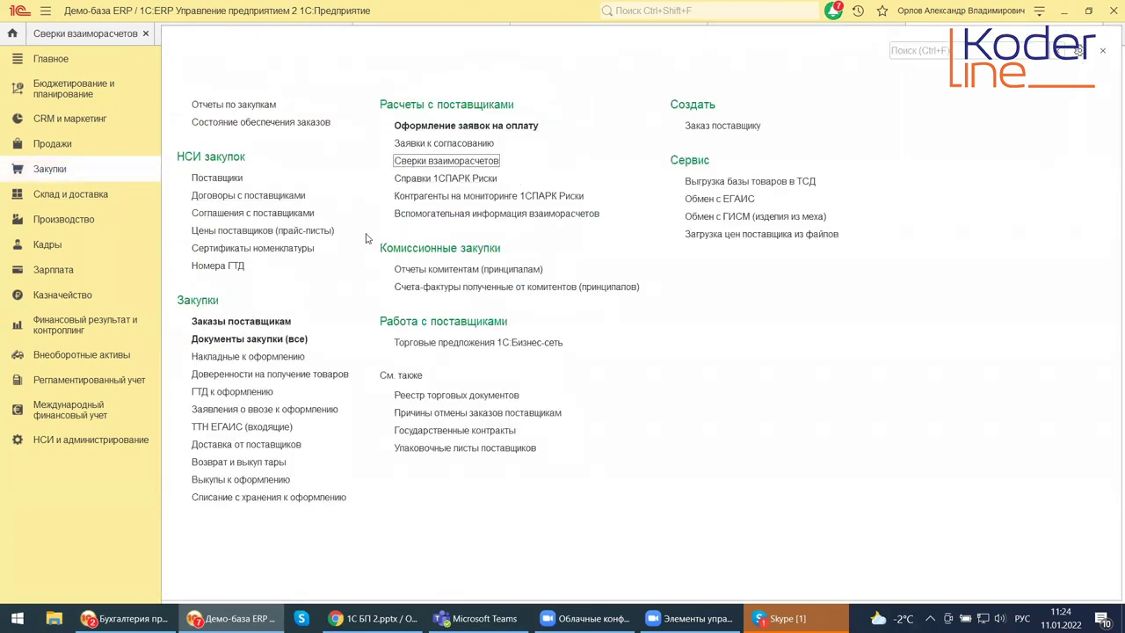
left_click(44, 147)
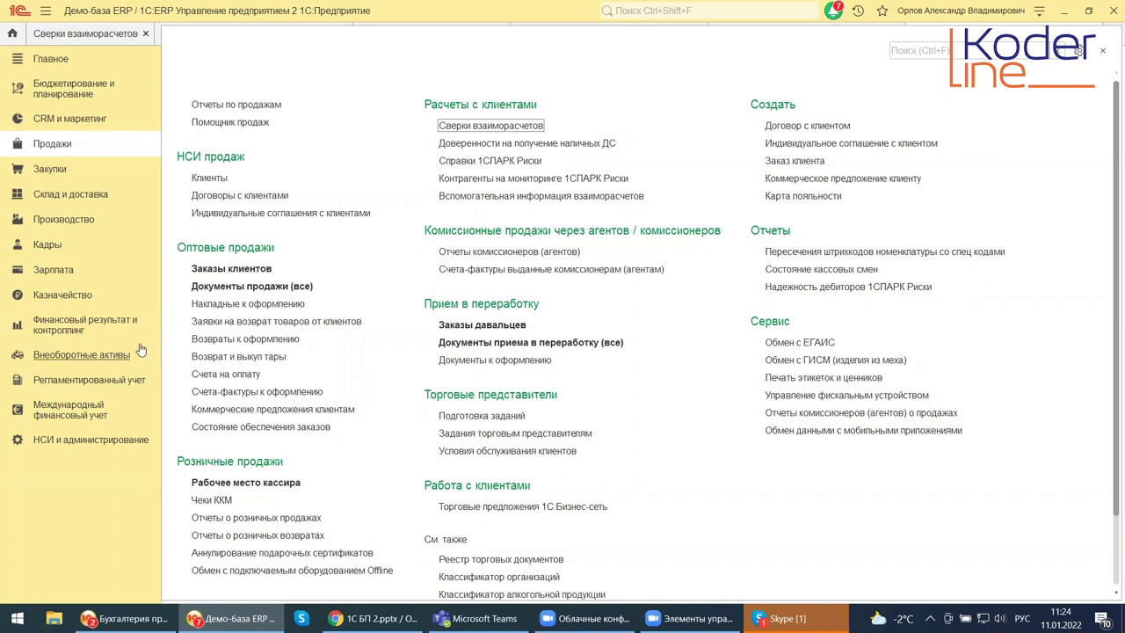
left_click(88, 379)
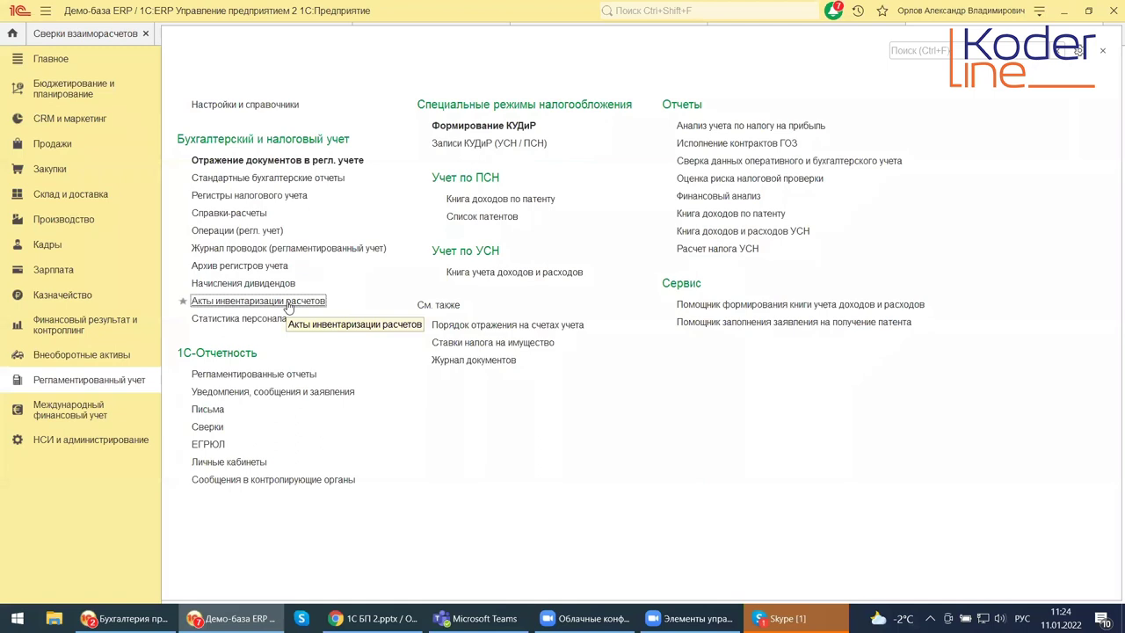
left_click(288, 304)
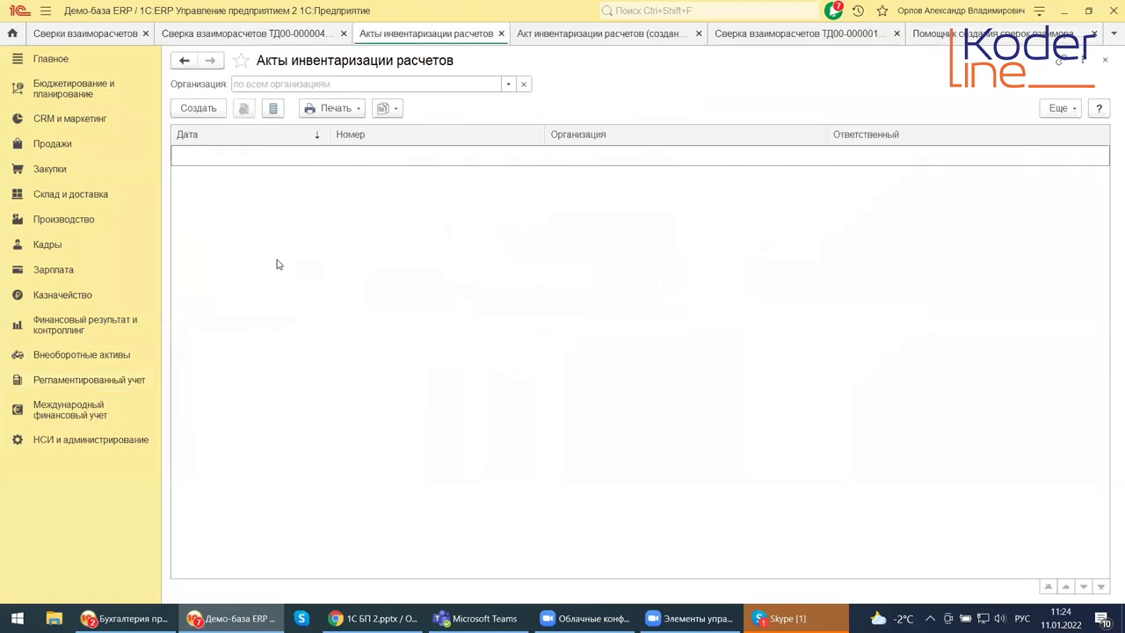
Create a settlement inventory act for the organization Андромеда Плюс and look over its period, reason and basis document fields.
left_click(199, 108)
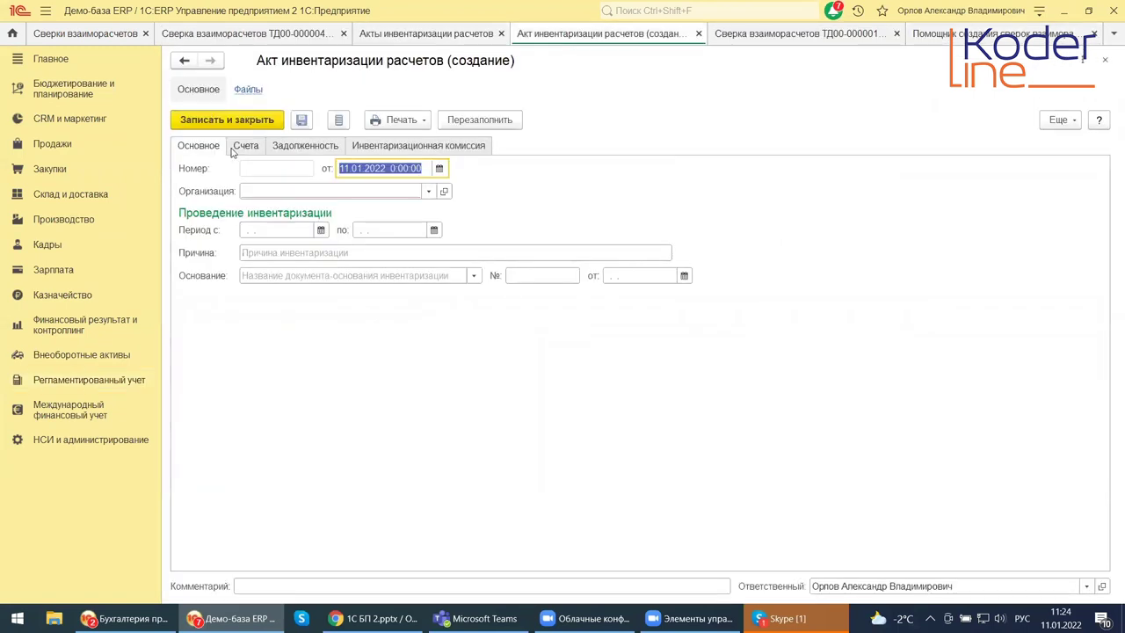
left_click(428, 192)
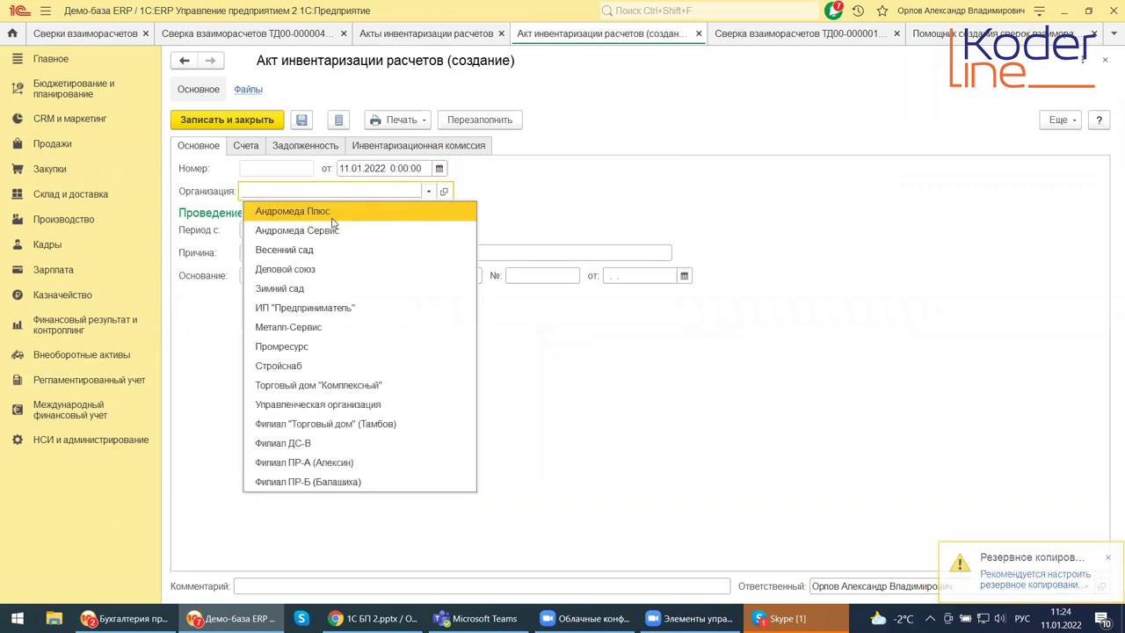
left_click(334, 218)
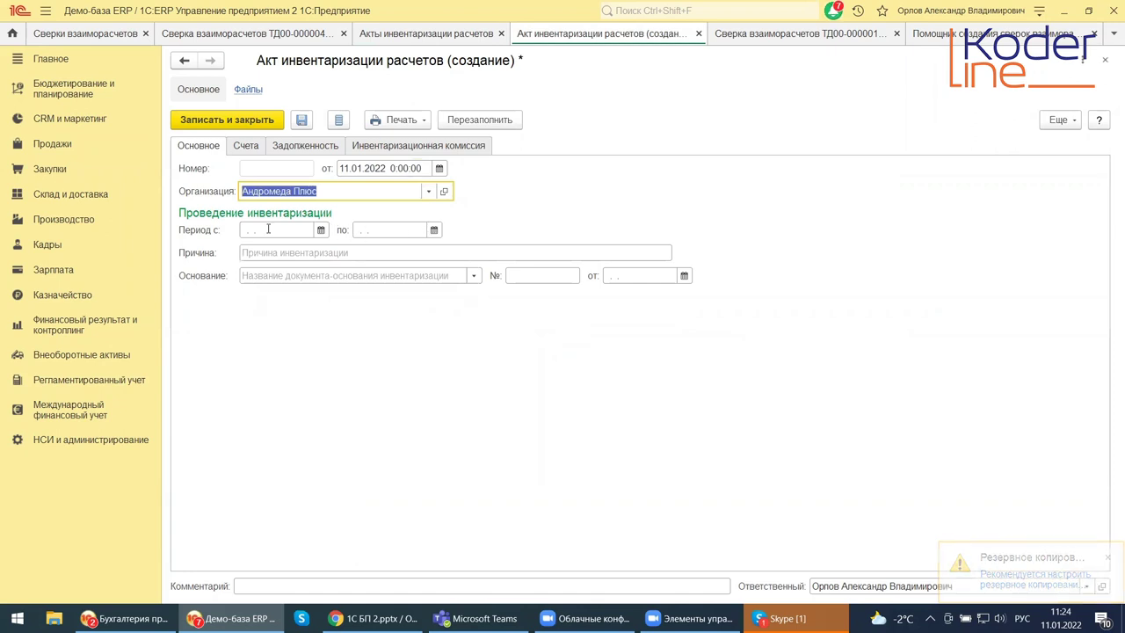
left_click(299, 228)
left_click(393, 229)
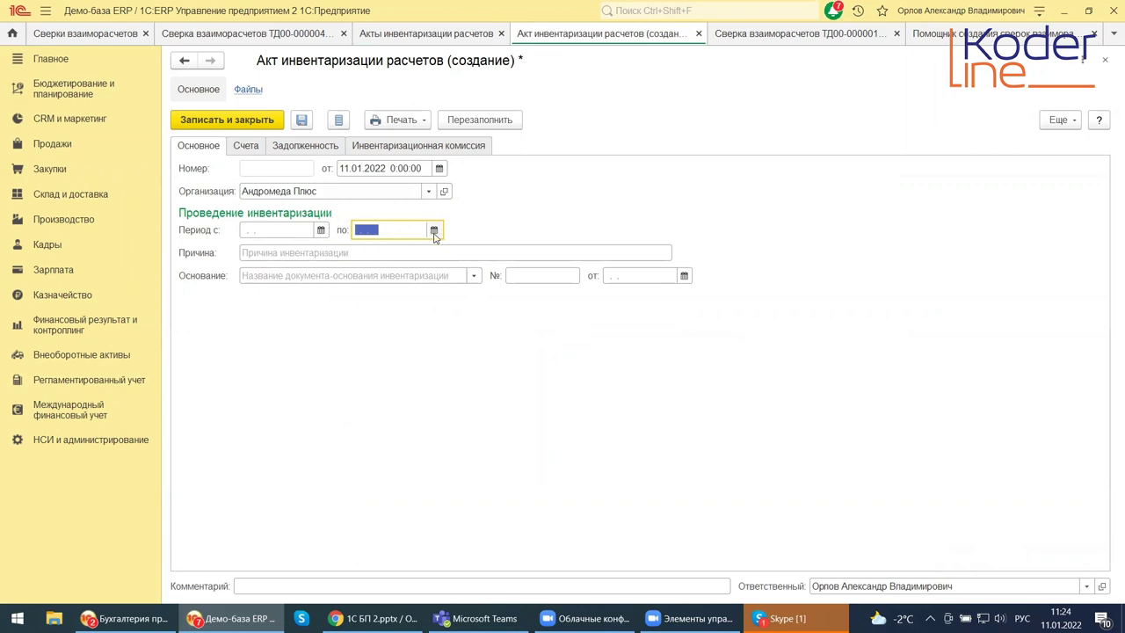
left_click(342, 252)
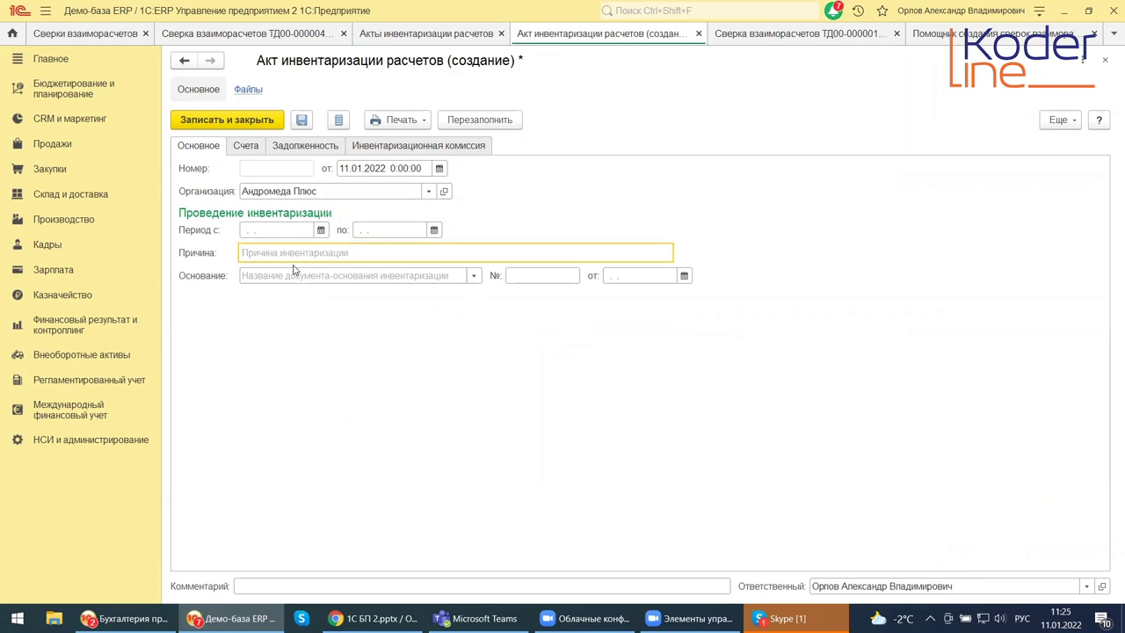
left_click(473, 276)
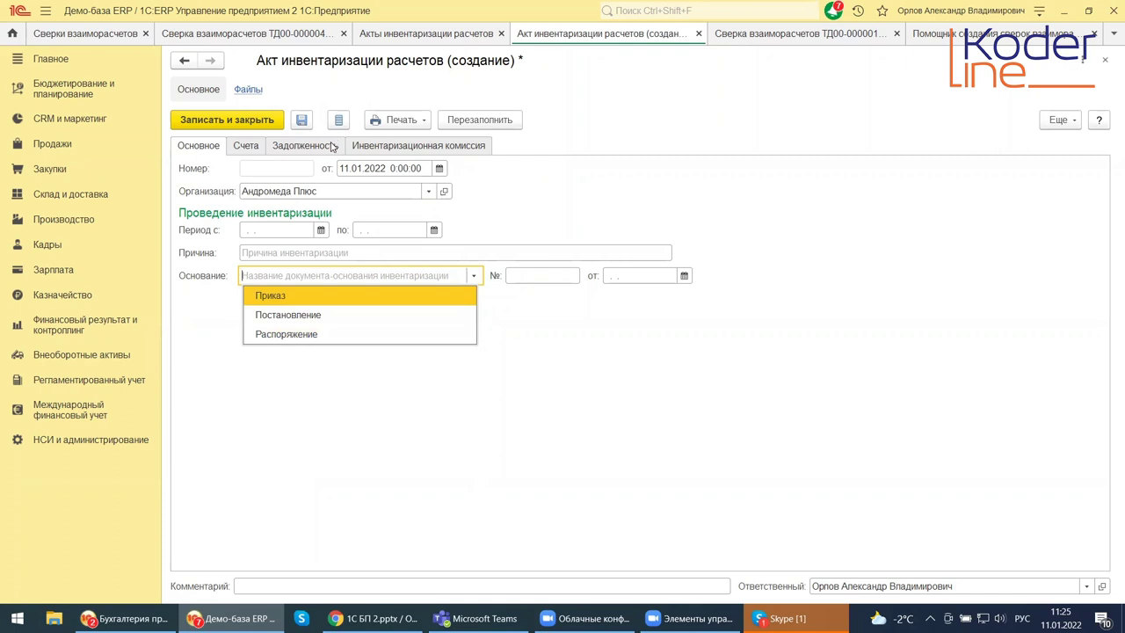
View the list of accounts available for the inventory act in full size and close it without selecting any.
left_click(243, 146)
left_click(244, 146)
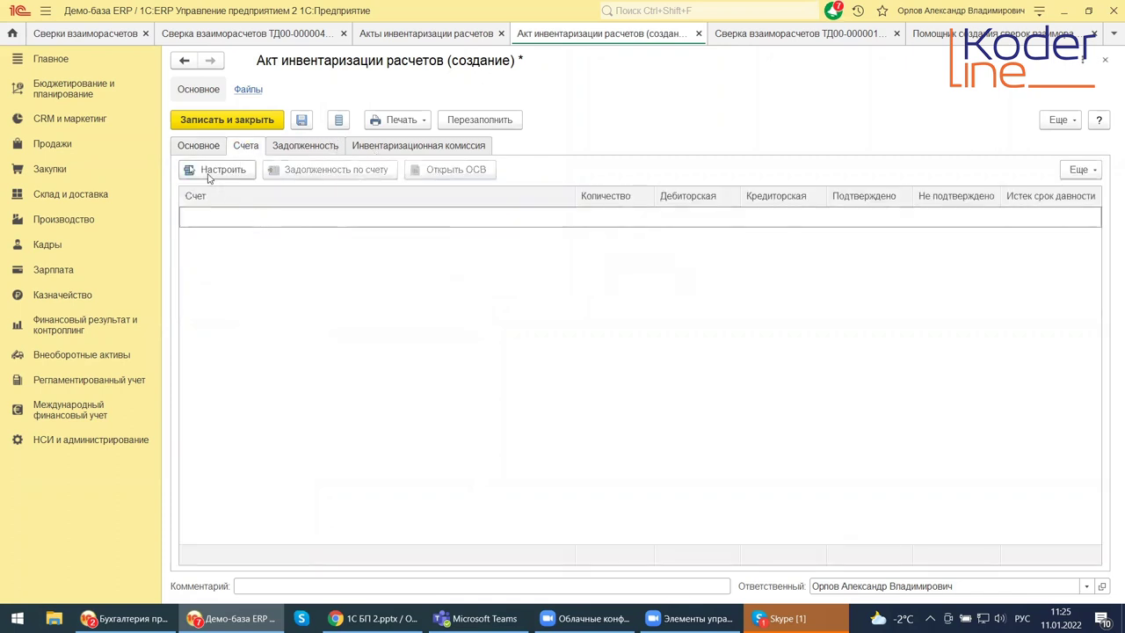
left_click(213, 171)
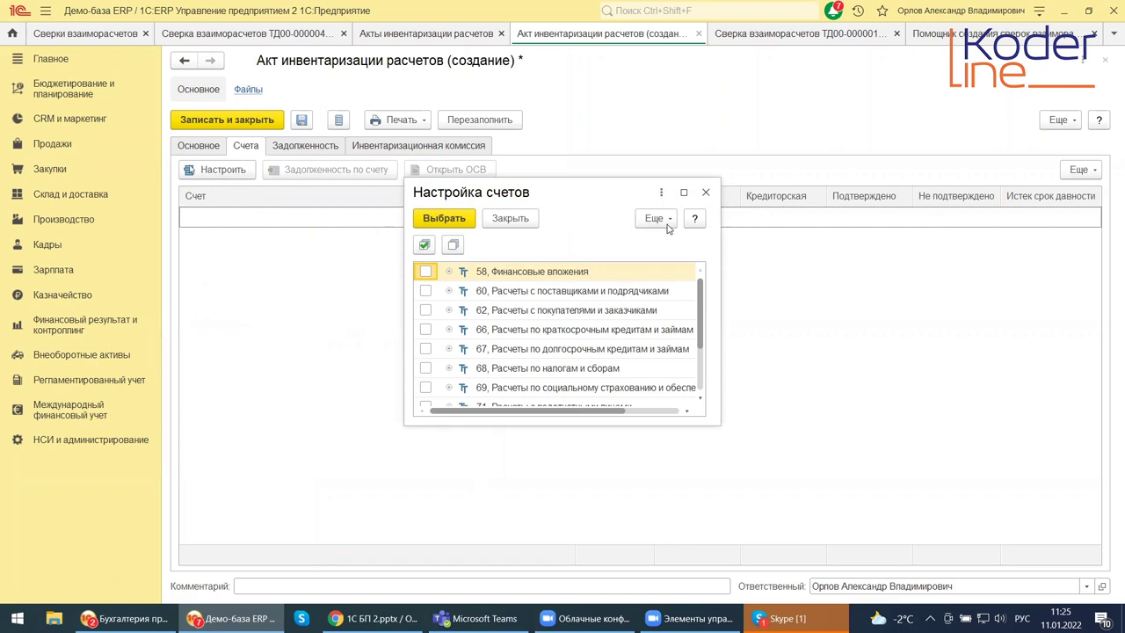
left_click(684, 193)
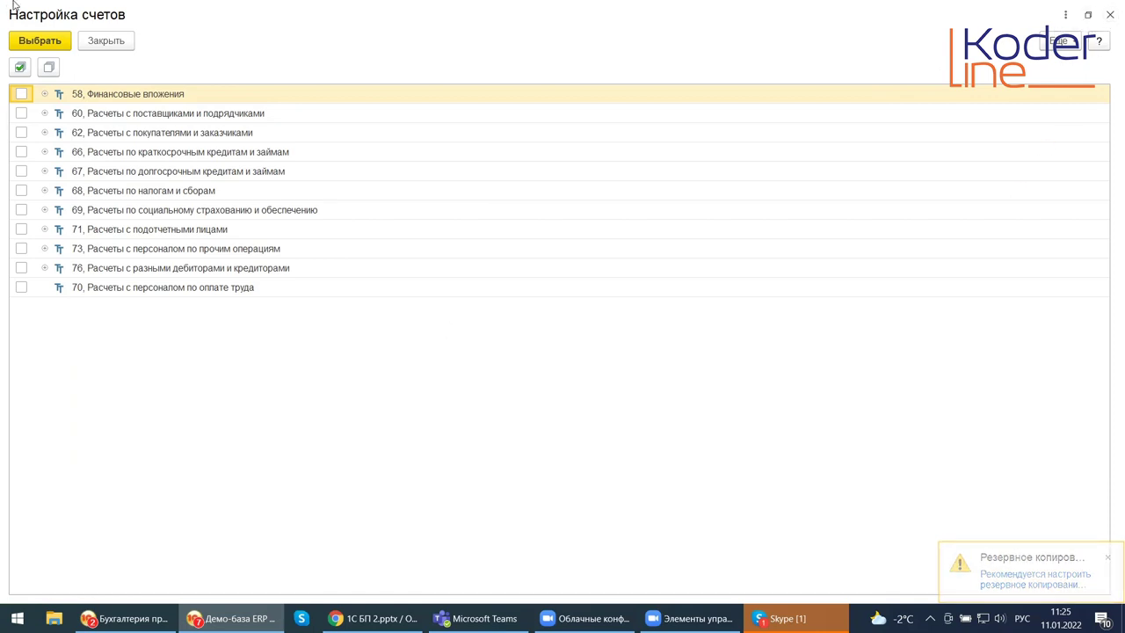
left_click(106, 41)
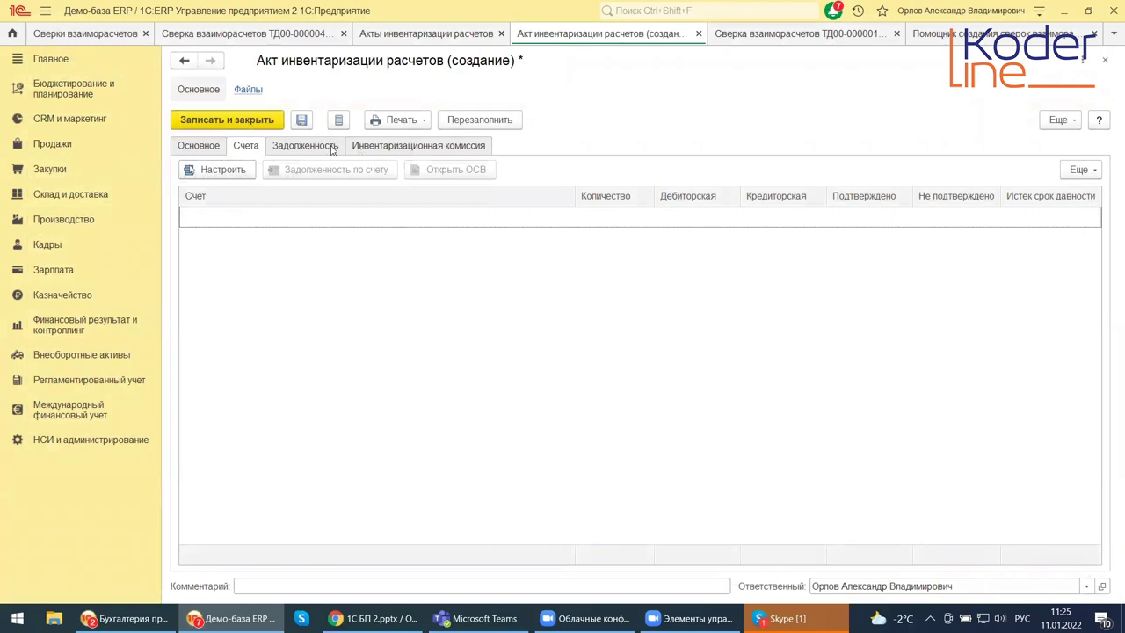
Examine the inventory act's debt filters by debtor or creditor data type, debt kind and debt amount status.
left_click(303, 145)
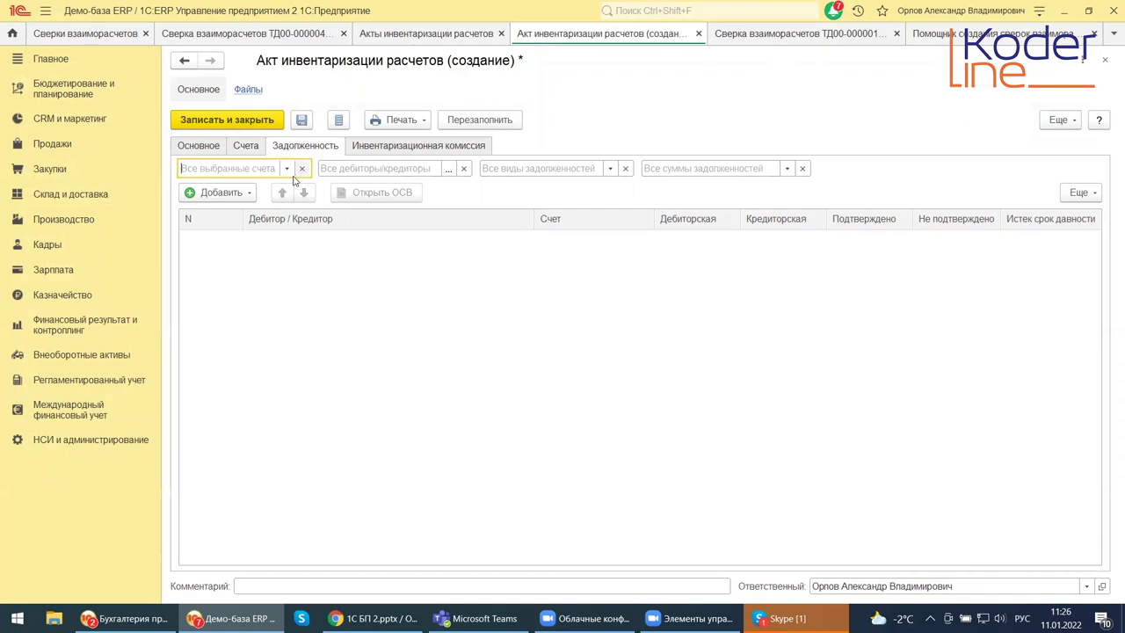
left_click(447, 171)
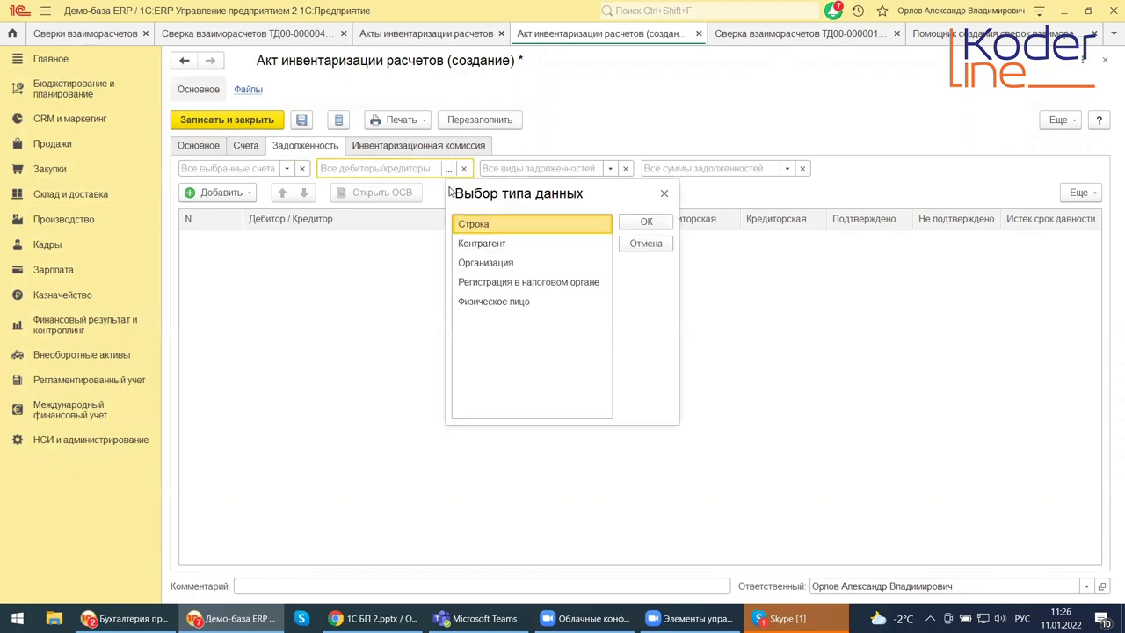
left_click(664, 193)
left_click(610, 168)
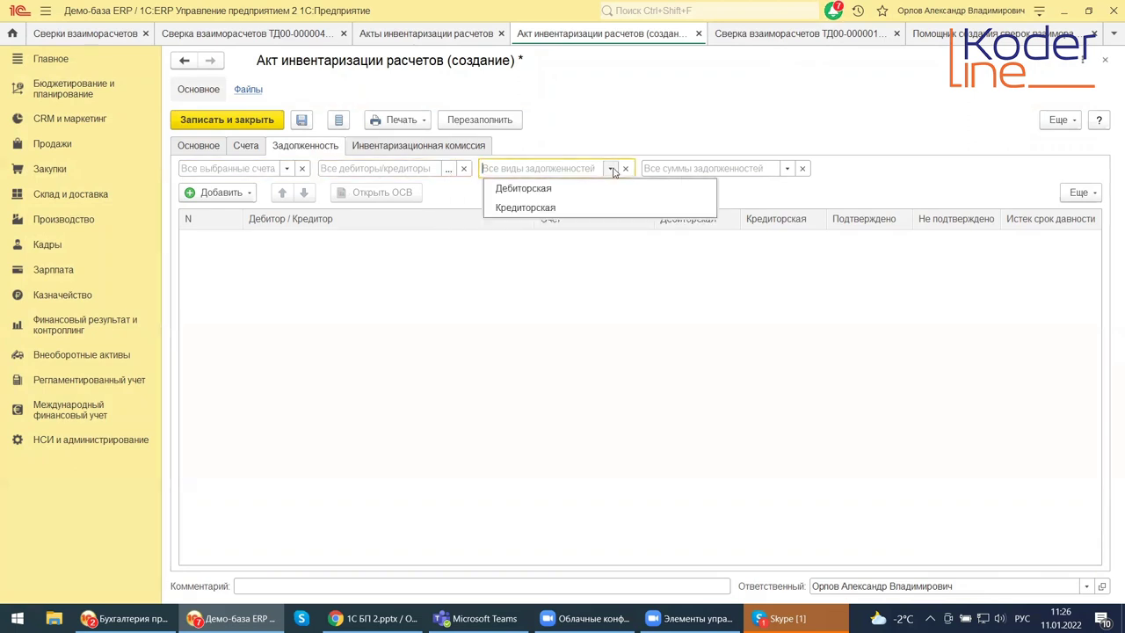
left_click(447, 170)
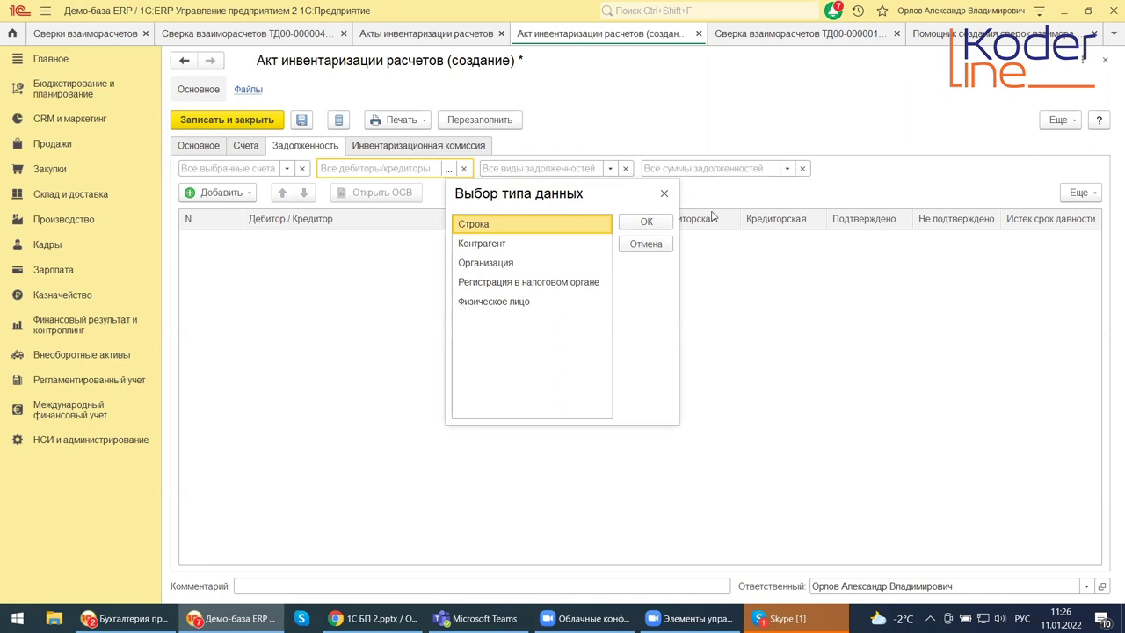
left_click(665, 194)
left_click(784, 171)
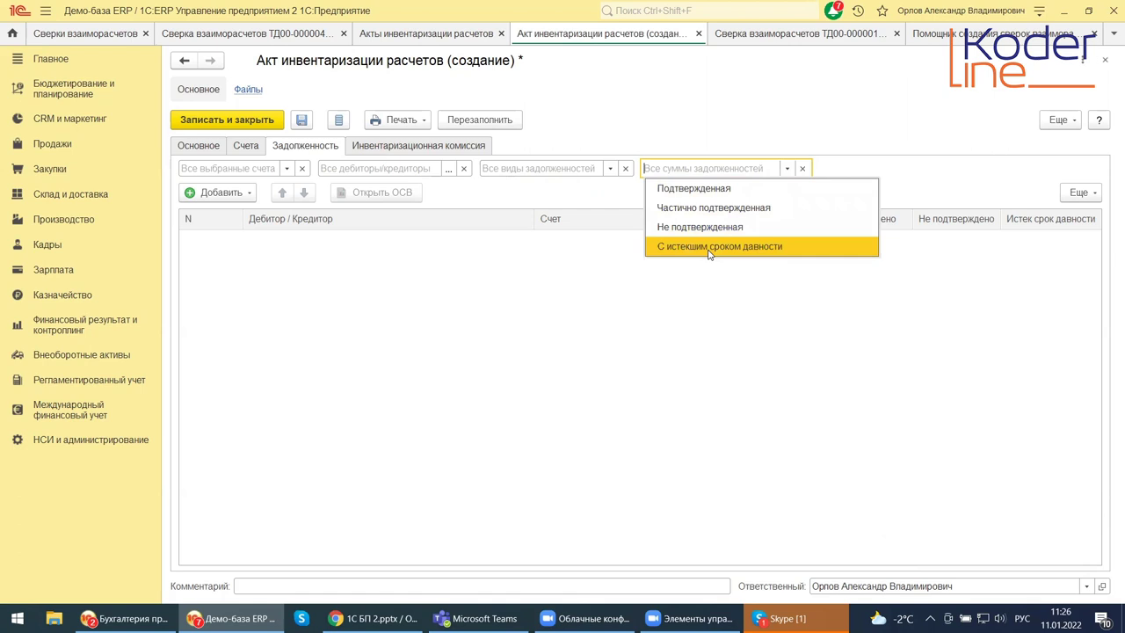
Add an empty row and a selected individual to the act's inventory commission, and check the role options Председатель and Член комиссии.
left_click(289, 343)
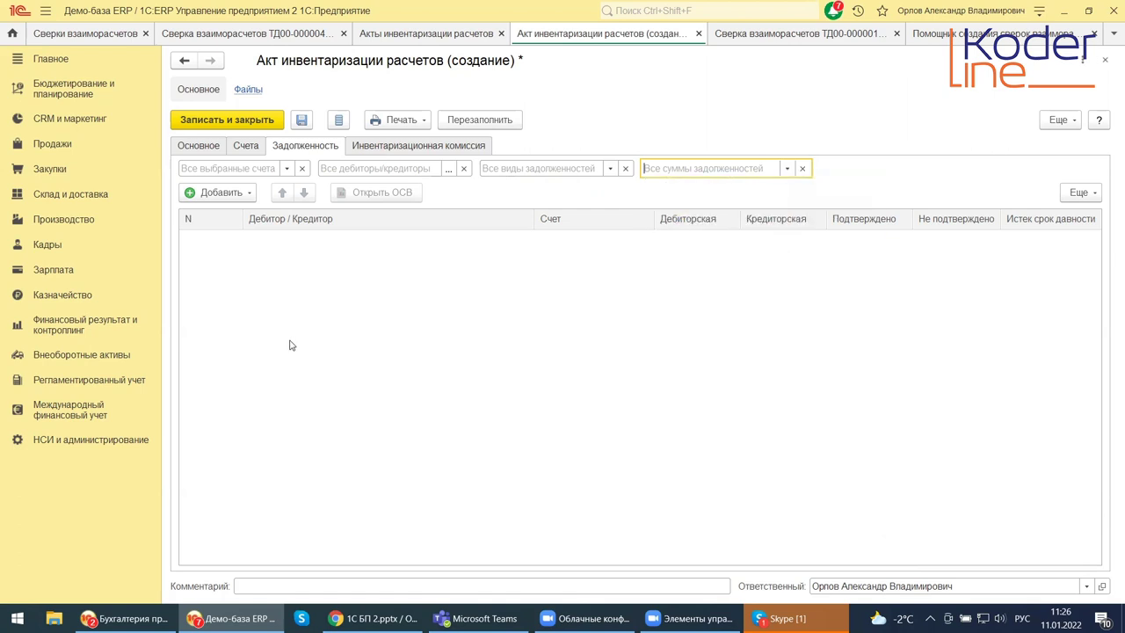
left_click(409, 147)
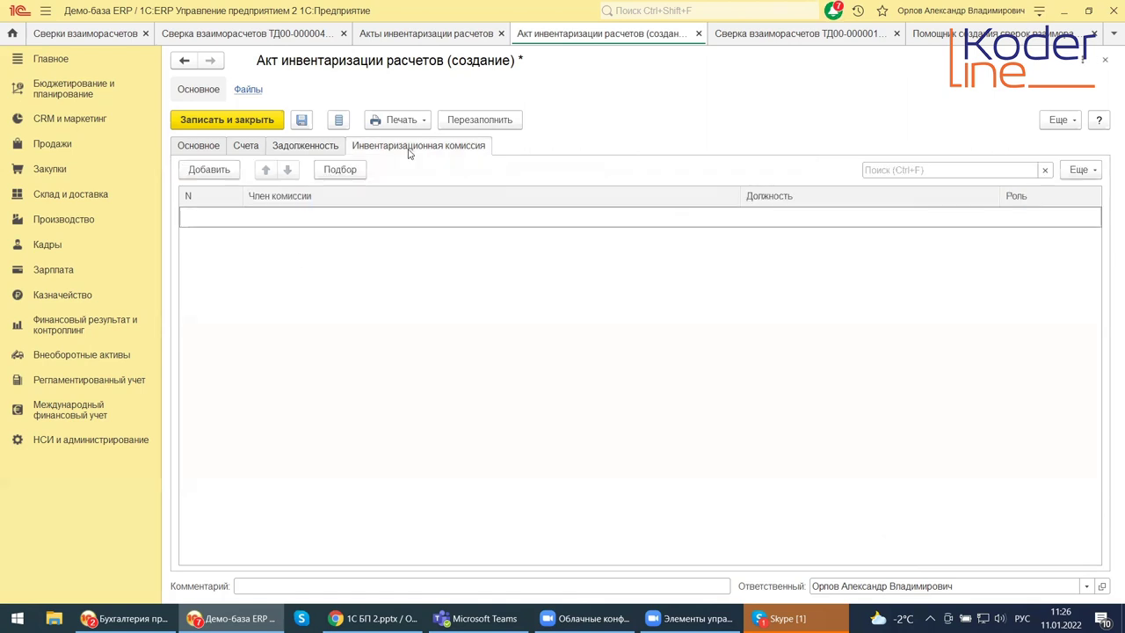
left_click(209, 169)
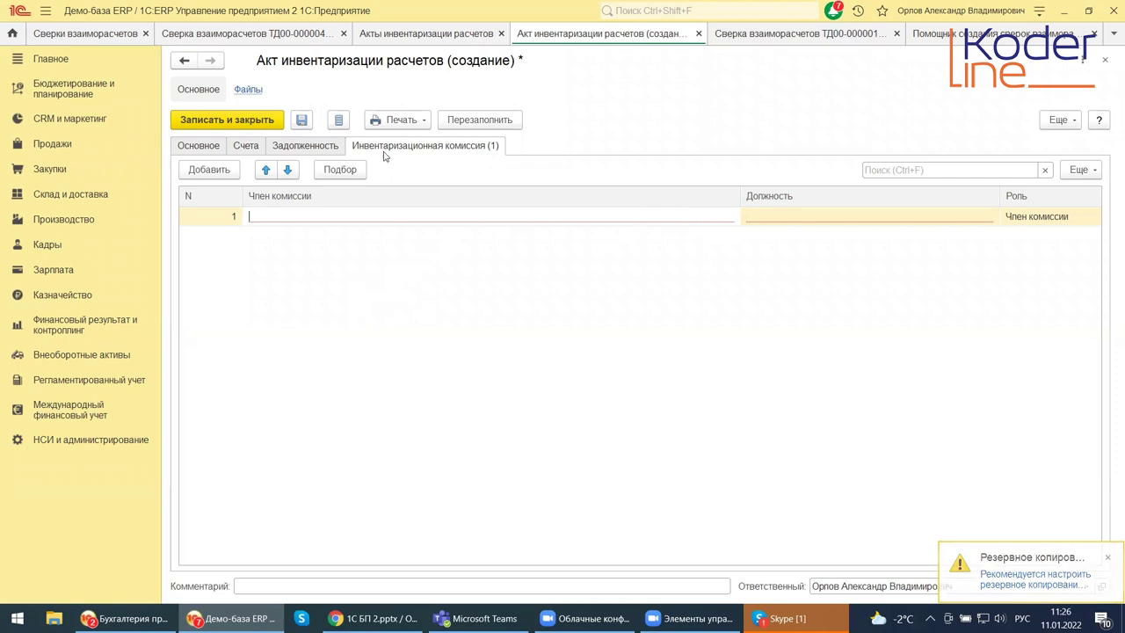
left_click(351, 168)
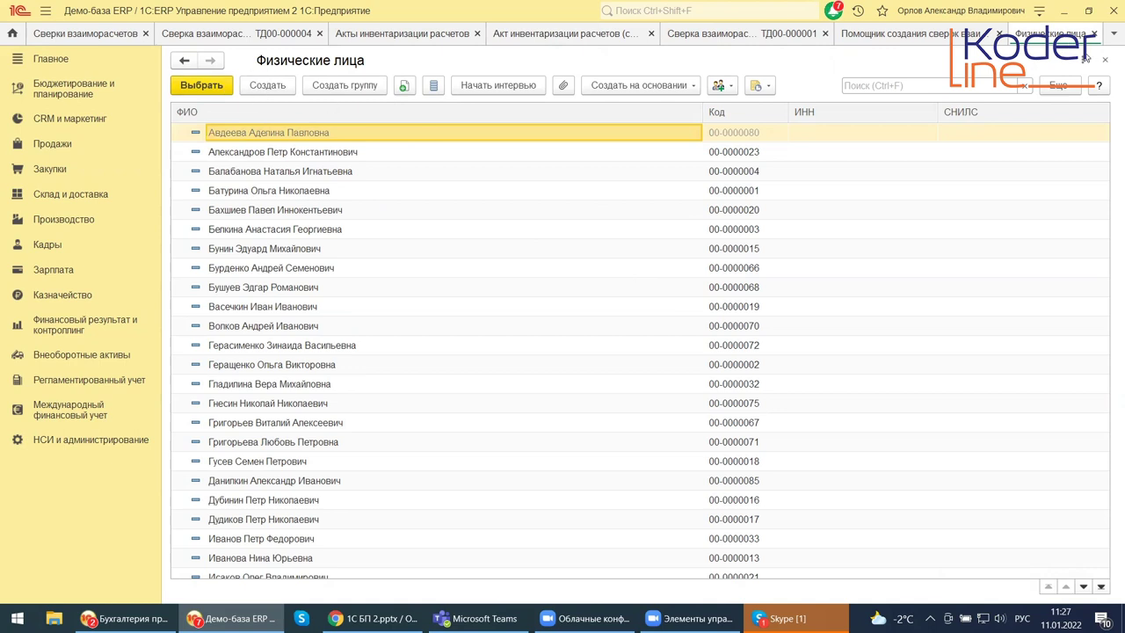
left_click(1105, 59)
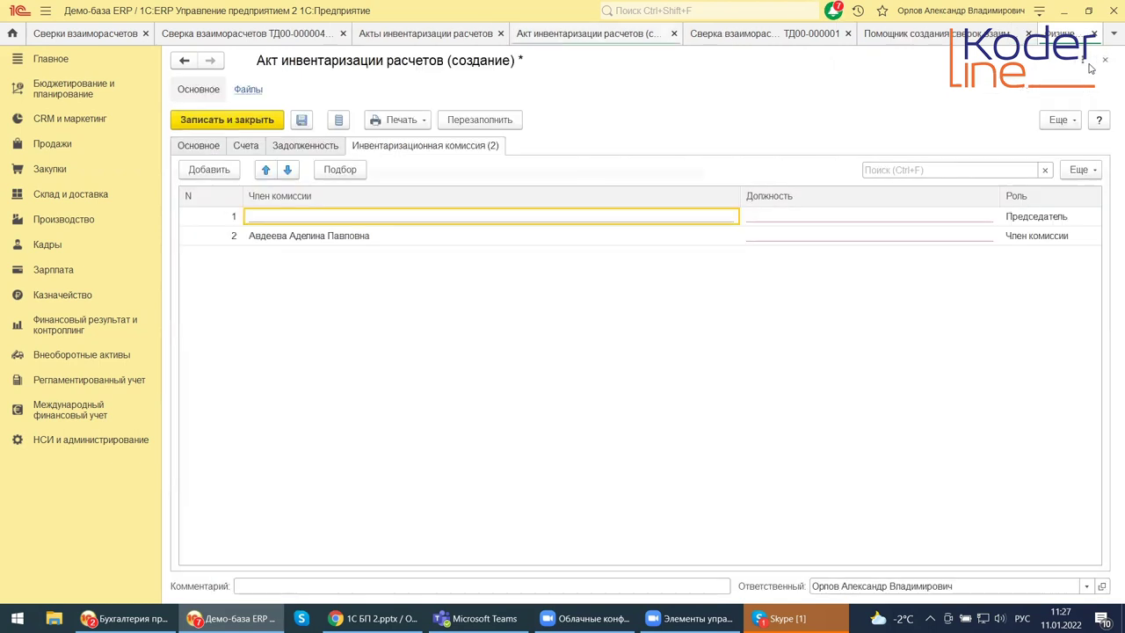
left_click(871, 214)
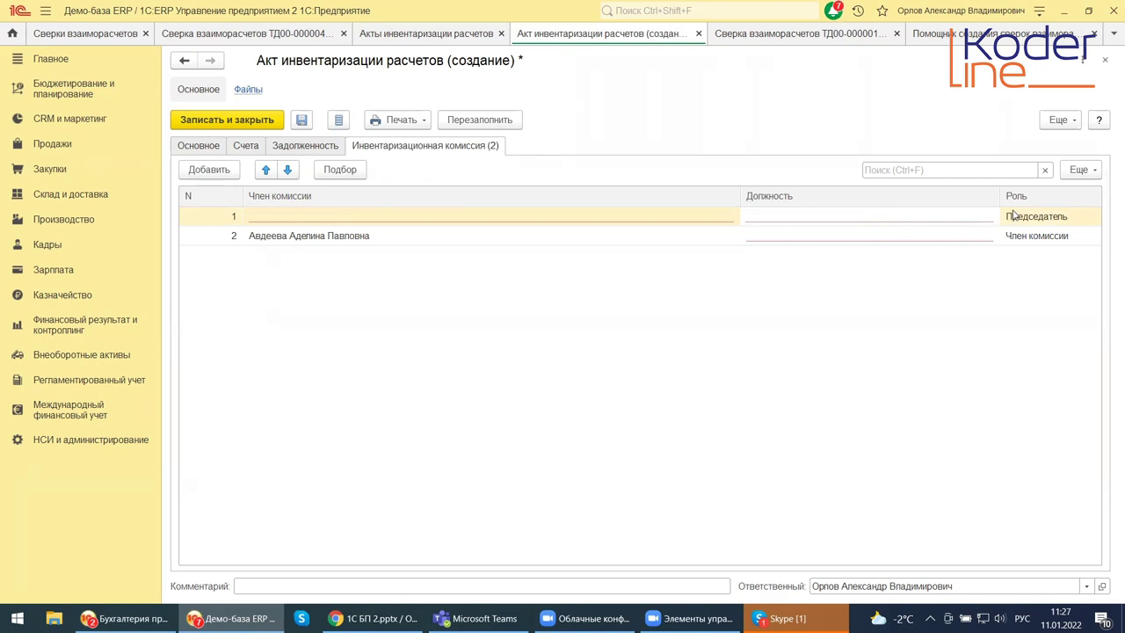
double_click(1068, 236)
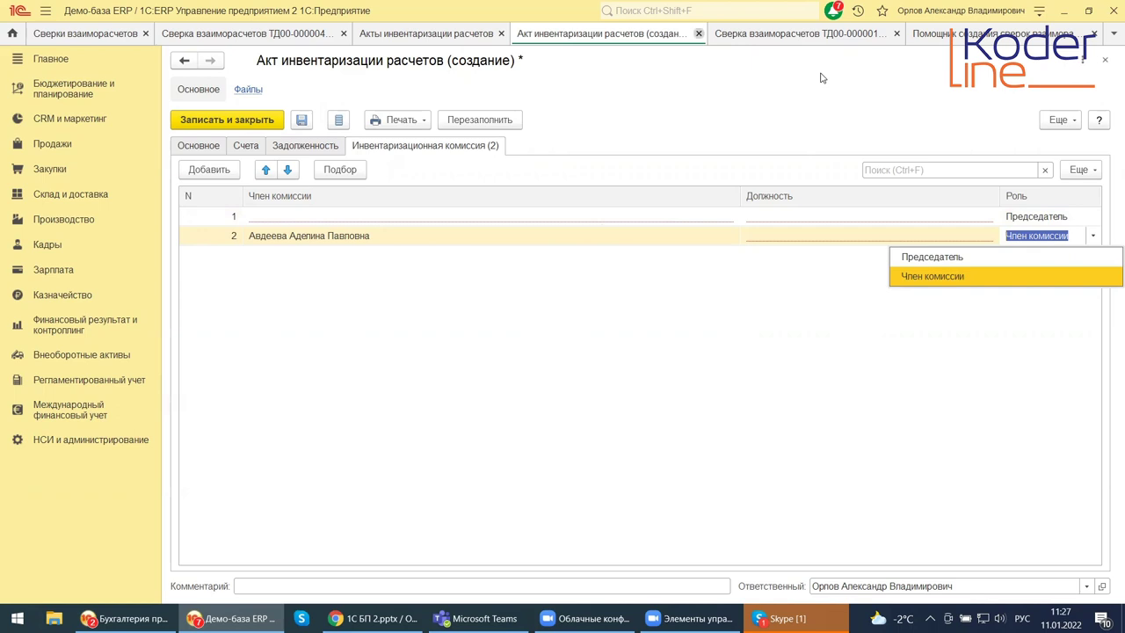
Close the new inventory act without saving it, and close the list of settlement inventory acts.
left_click(1107, 66)
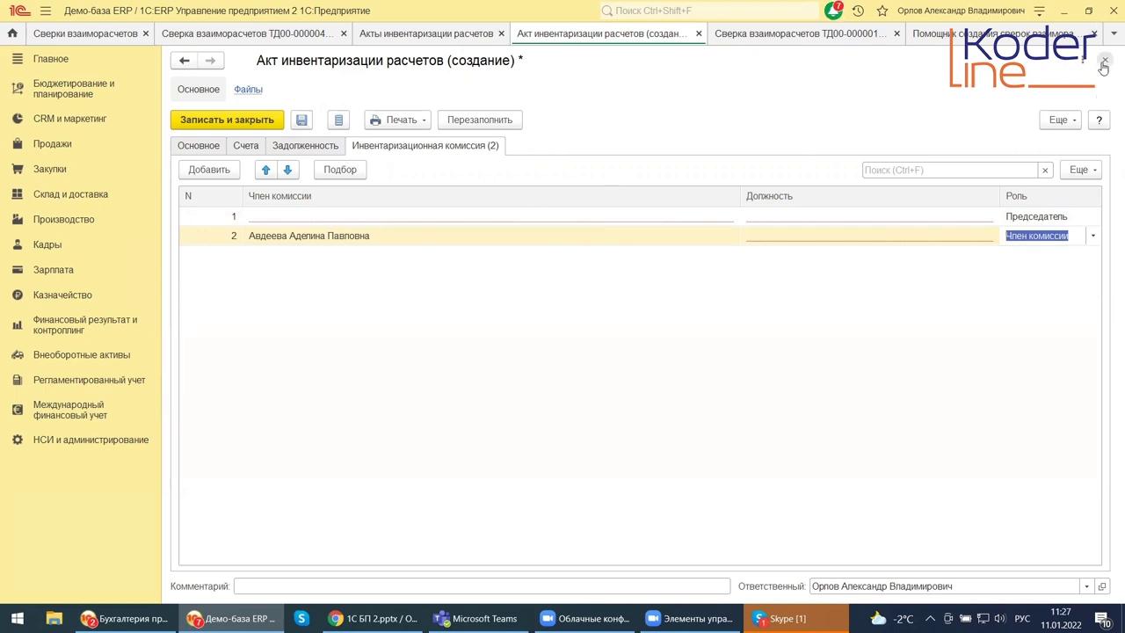
left_click(1104, 61)
left_click(607, 338)
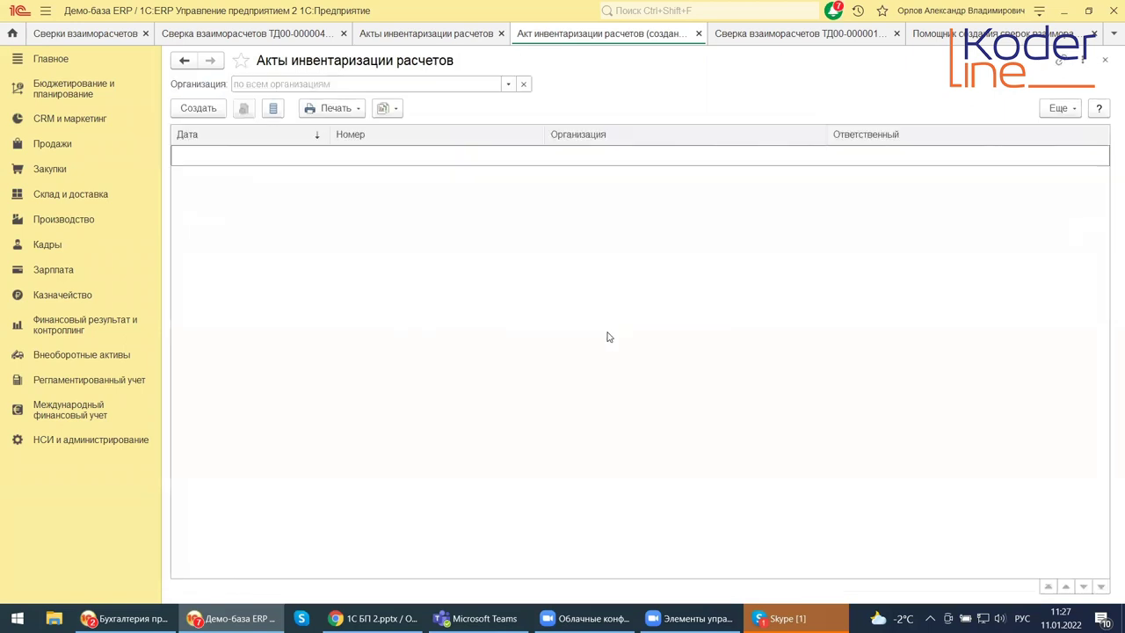
left_click(1108, 61)
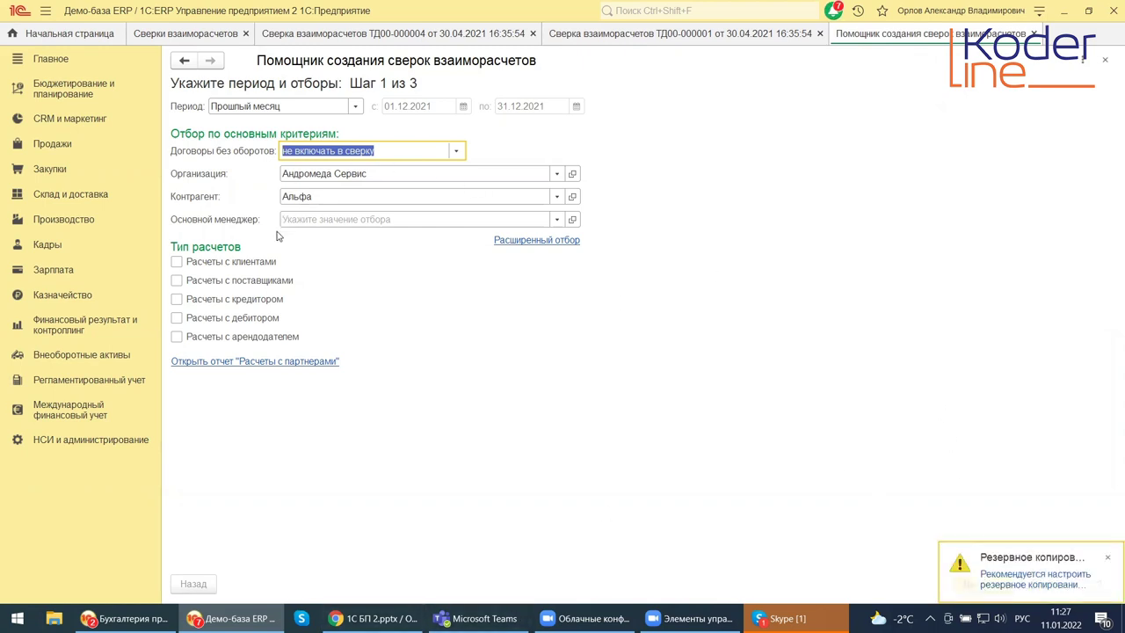
In the reconciliation assistant, include Расчеты с клиентами, enable document printing with 1 copy, and proceed to step 3.
left_click(1108, 557)
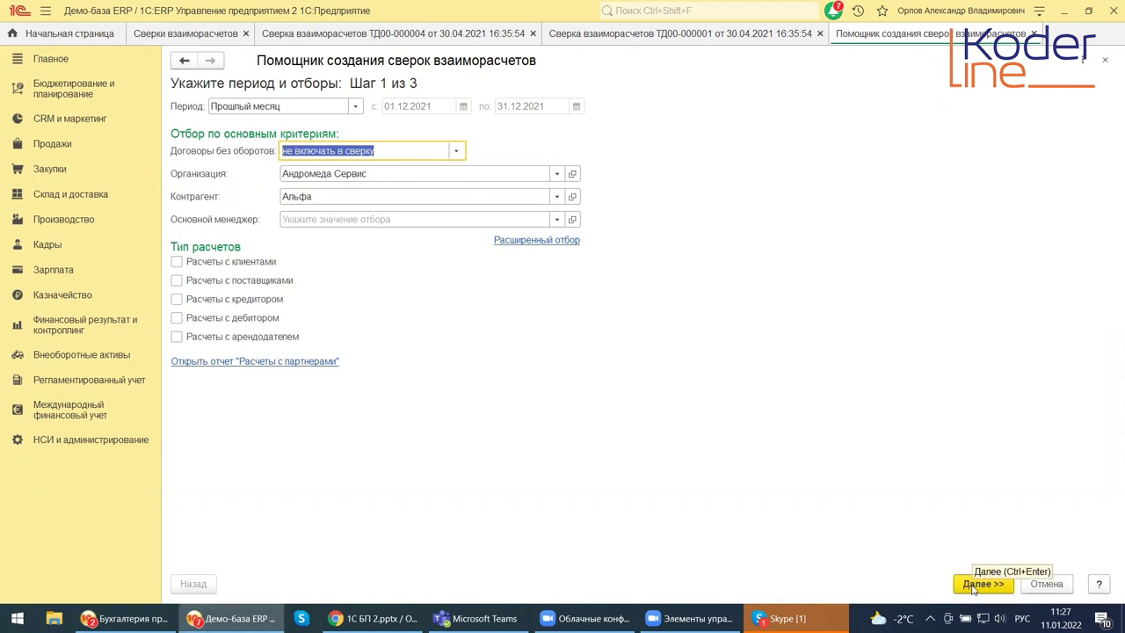
left_click(975, 584)
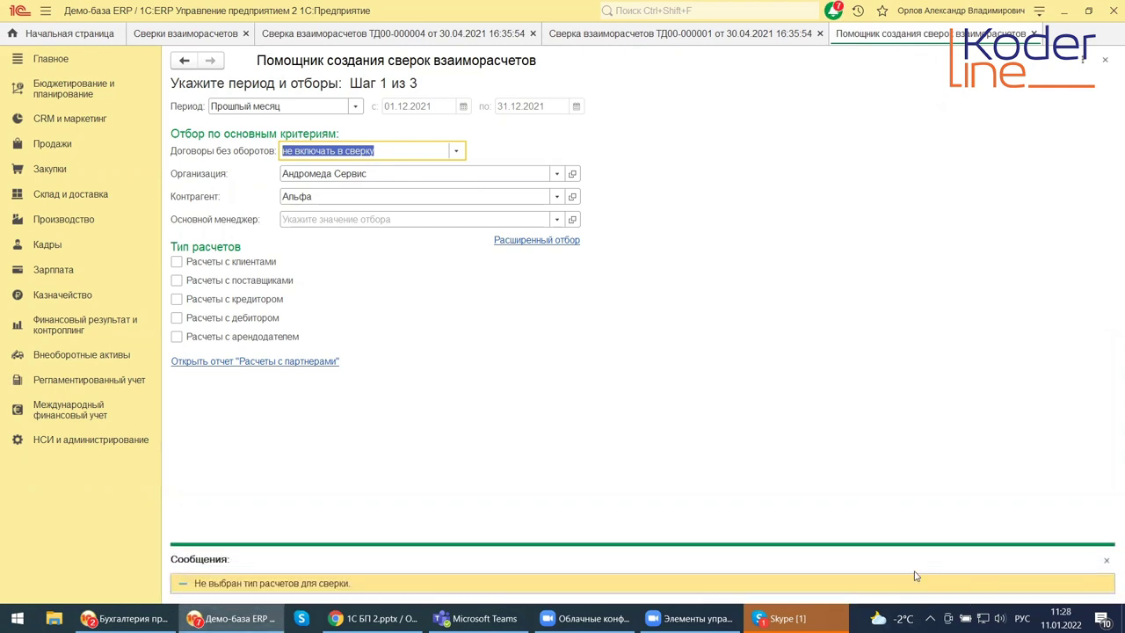
left_click(178, 262)
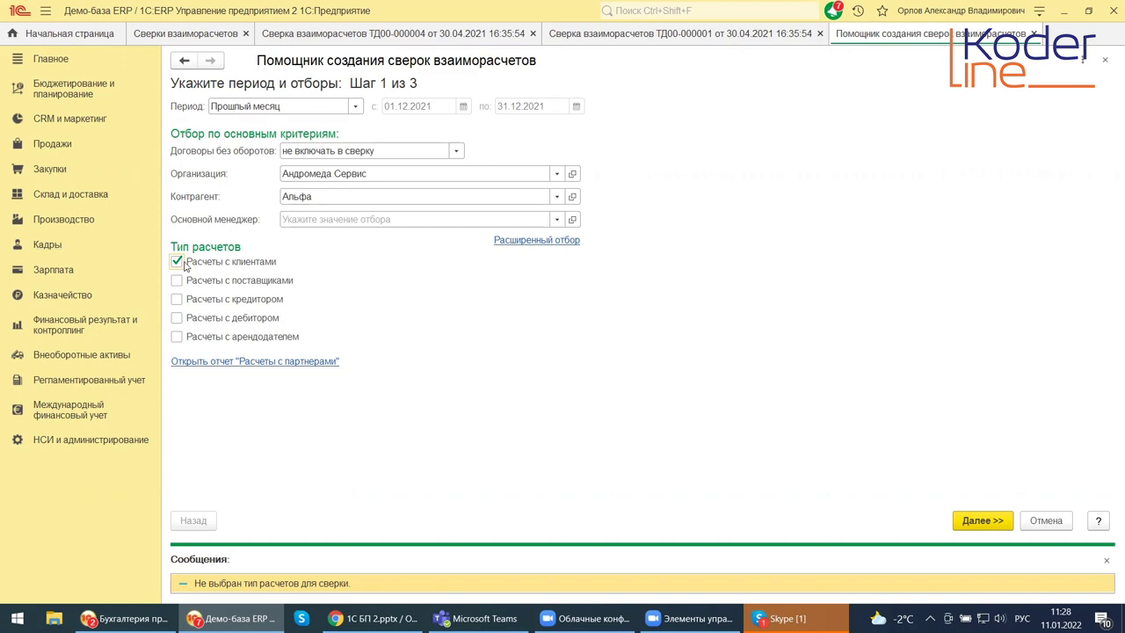
left_click(994, 523)
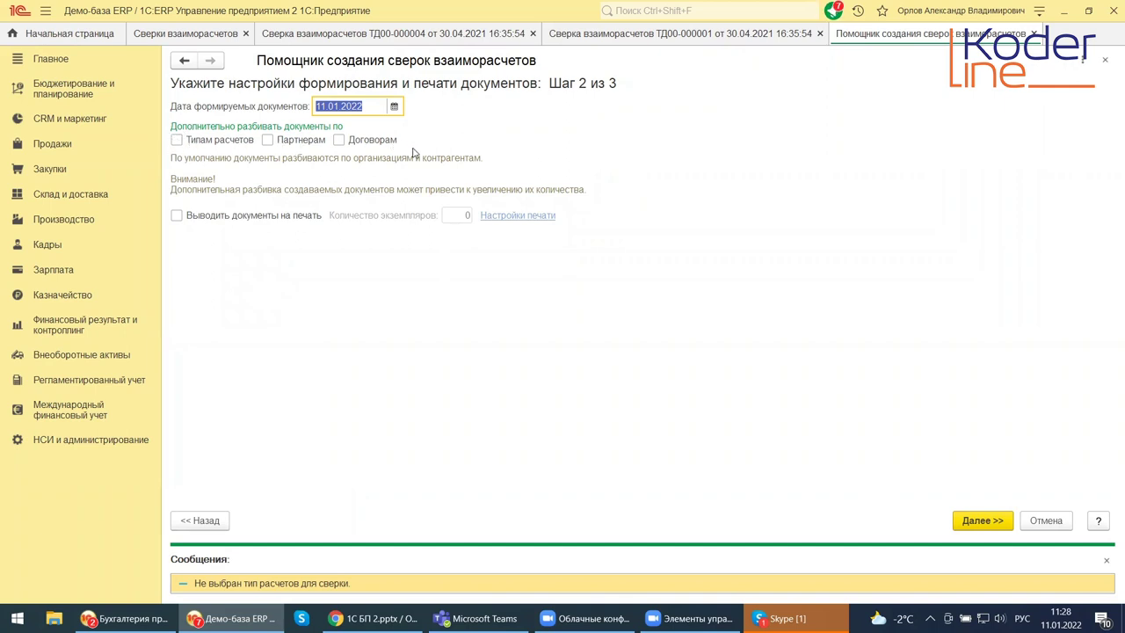
left_click(177, 215)
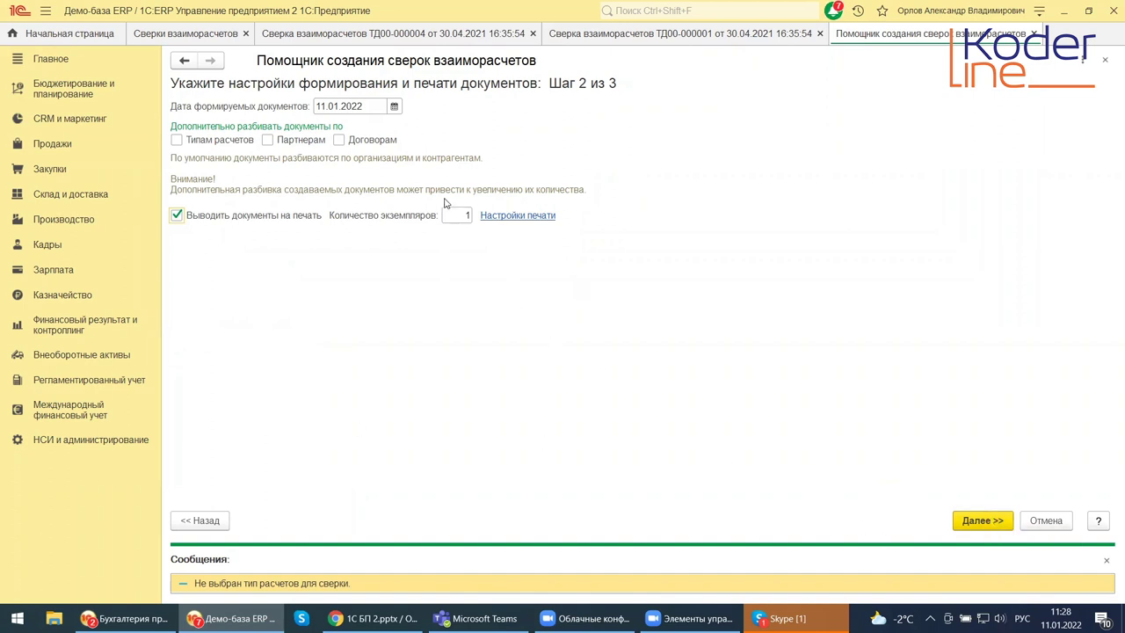
left_click(971, 527)
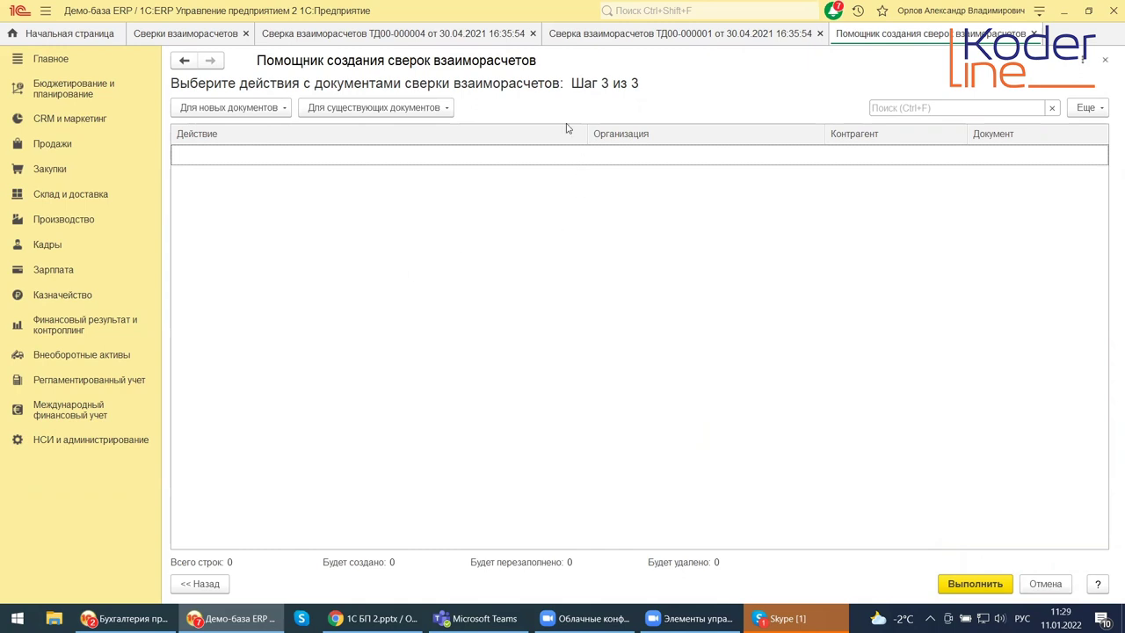
Review the actions offered for new and existing reconciliation documents, and run the assistant.
left_click(283, 107)
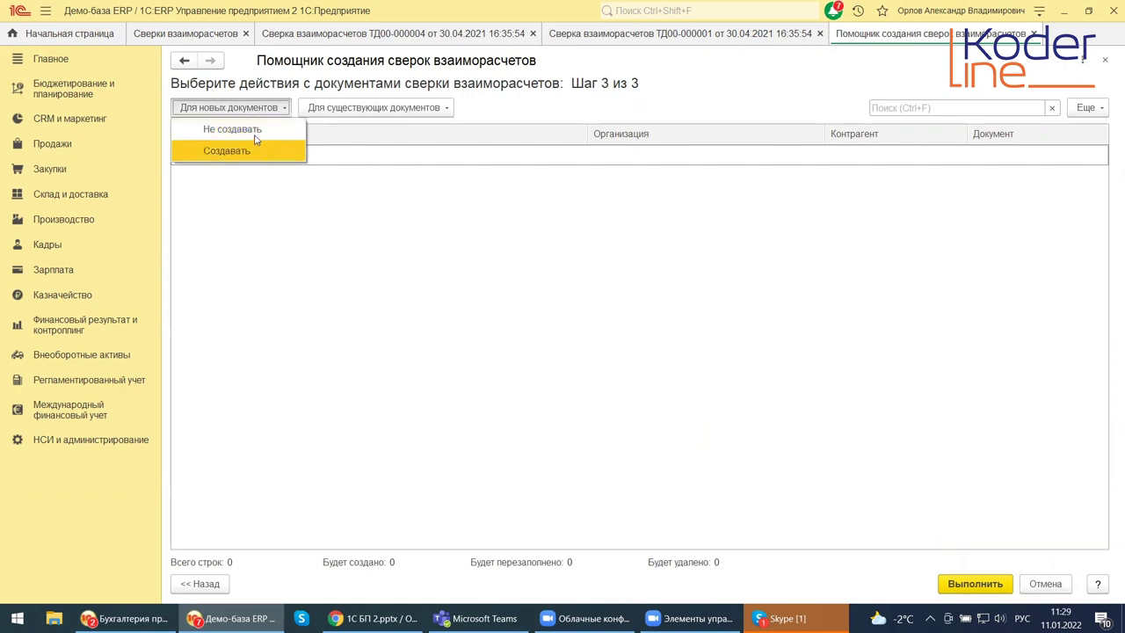
left_click(447, 107)
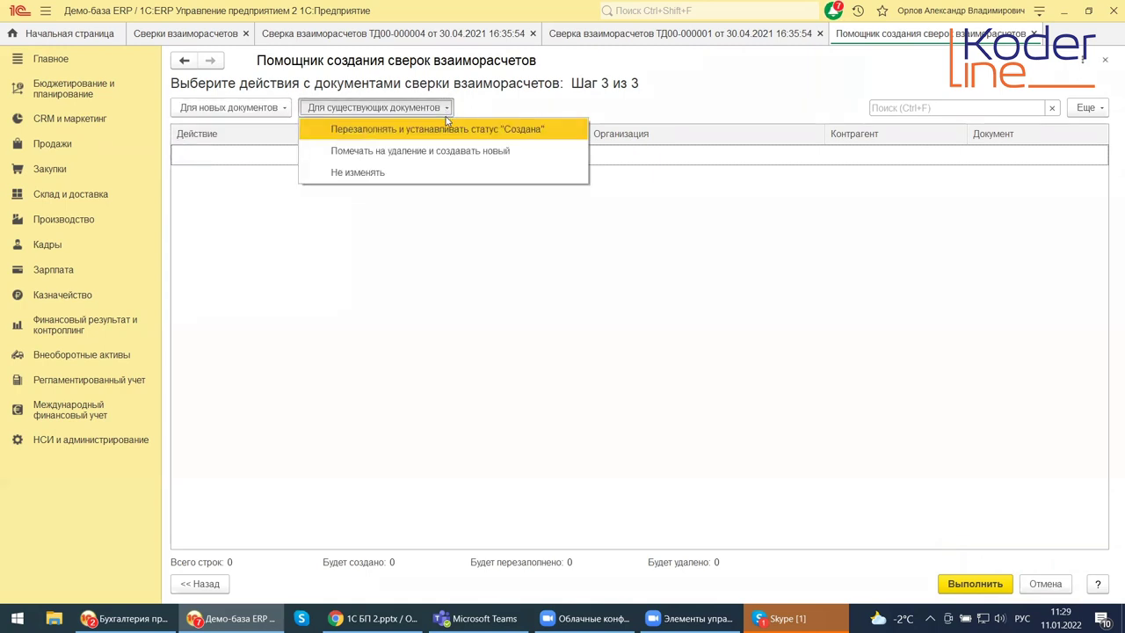
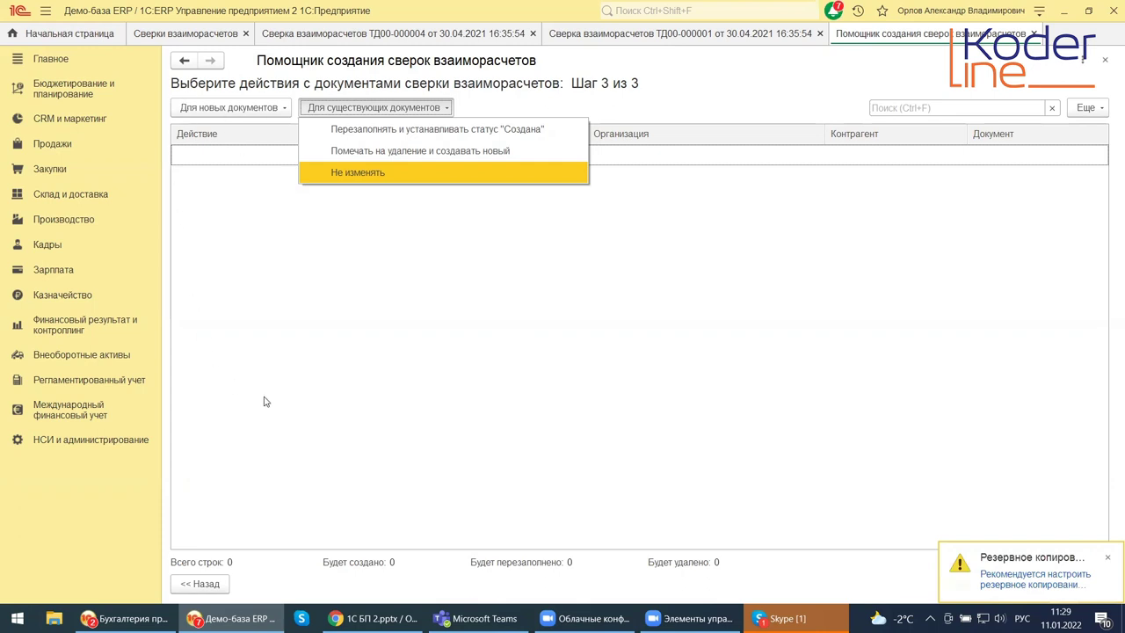
left_click(1107, 557)
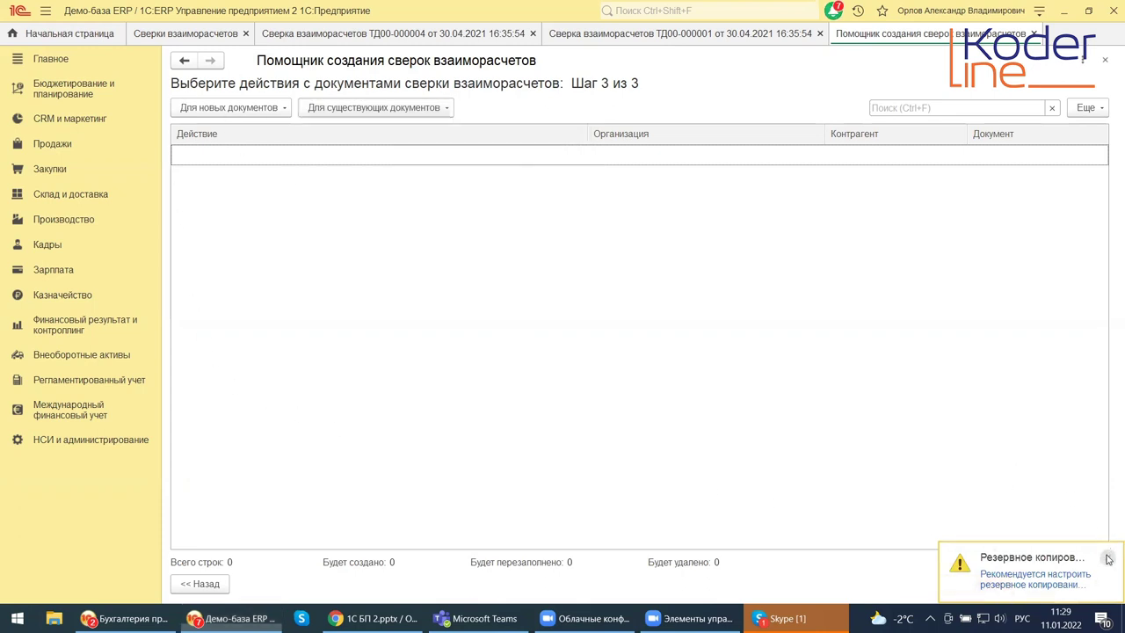
left_click(989, 595)
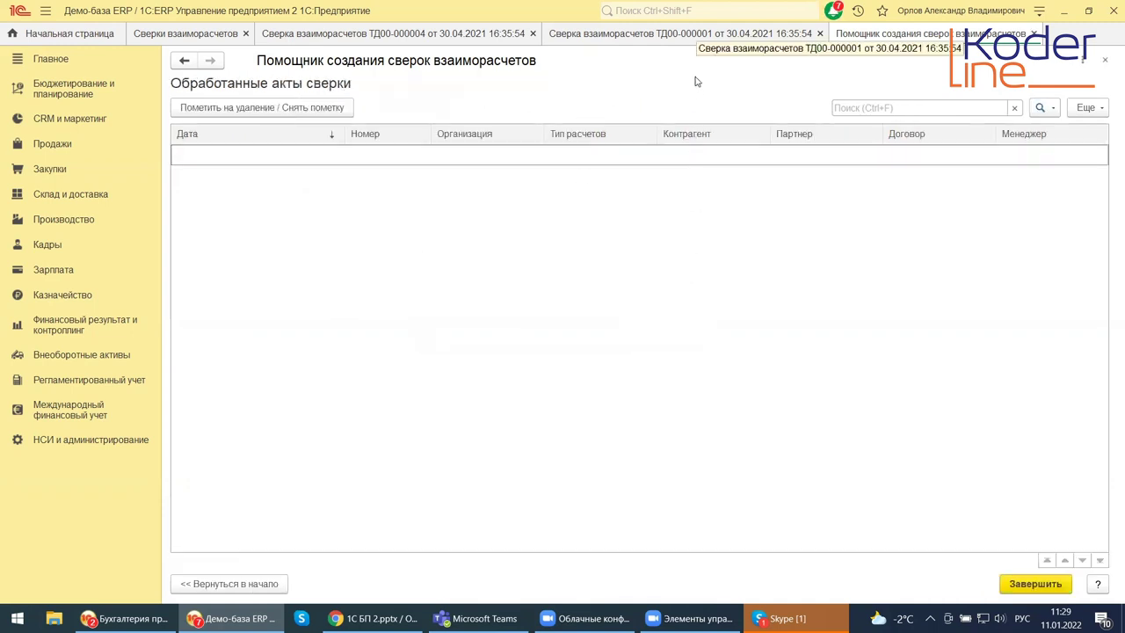
Return to the Сверки взаиморасчетов list and create a reconciliation for the organization Андромеда Плюс and the counterparty Альфа.
key("ctrl+shift+Tab")
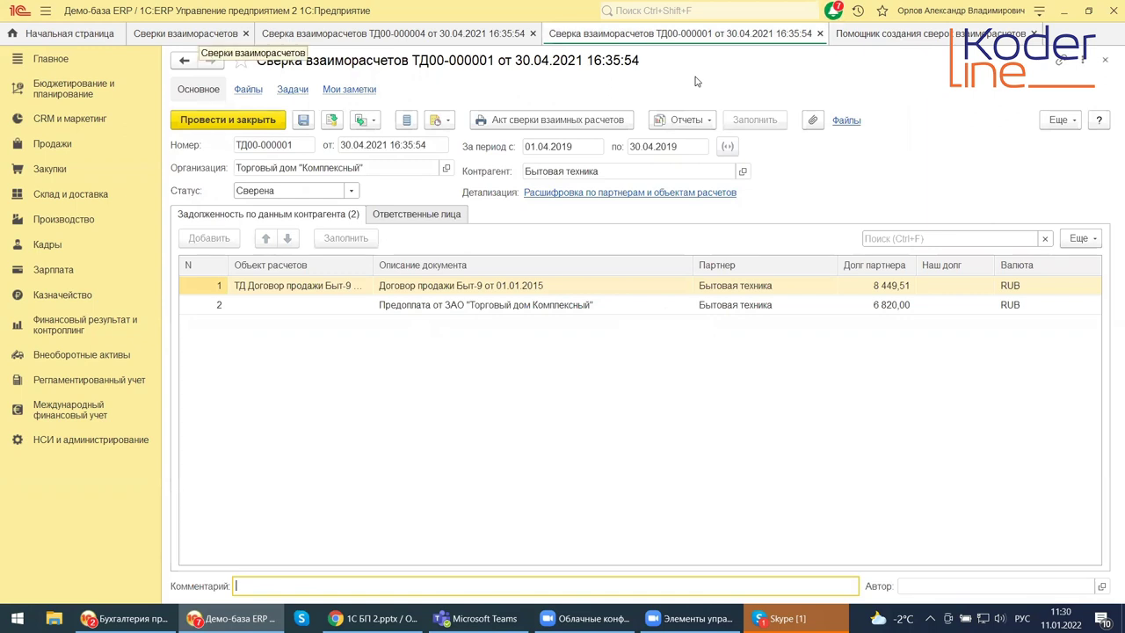
key("ctrl+shift+Tab")
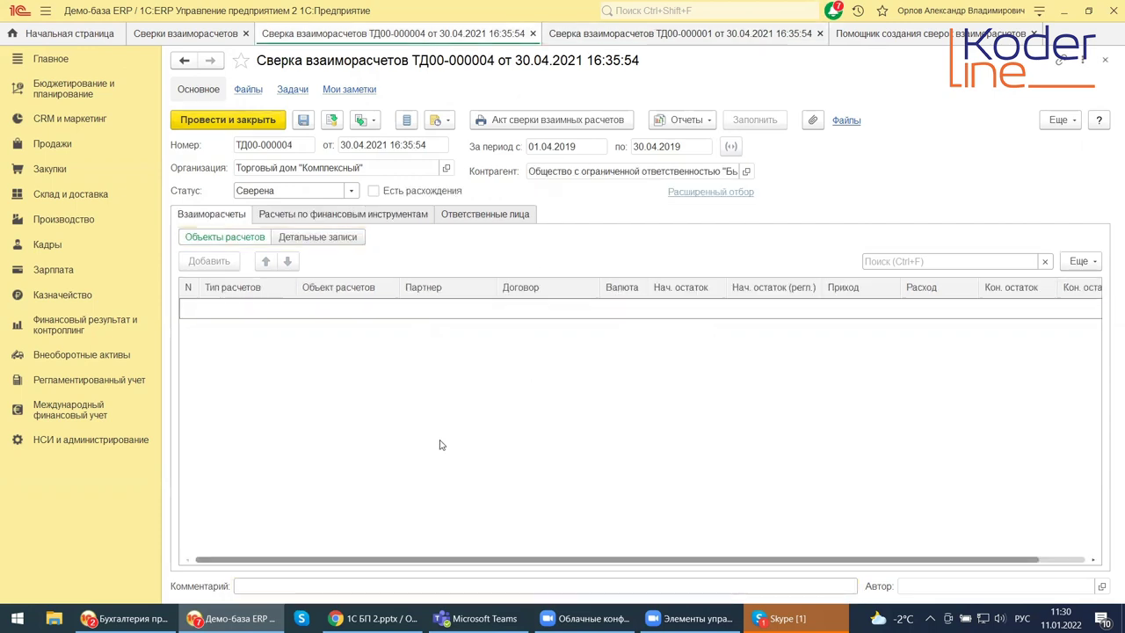
key("ctrl+shift+Tab")
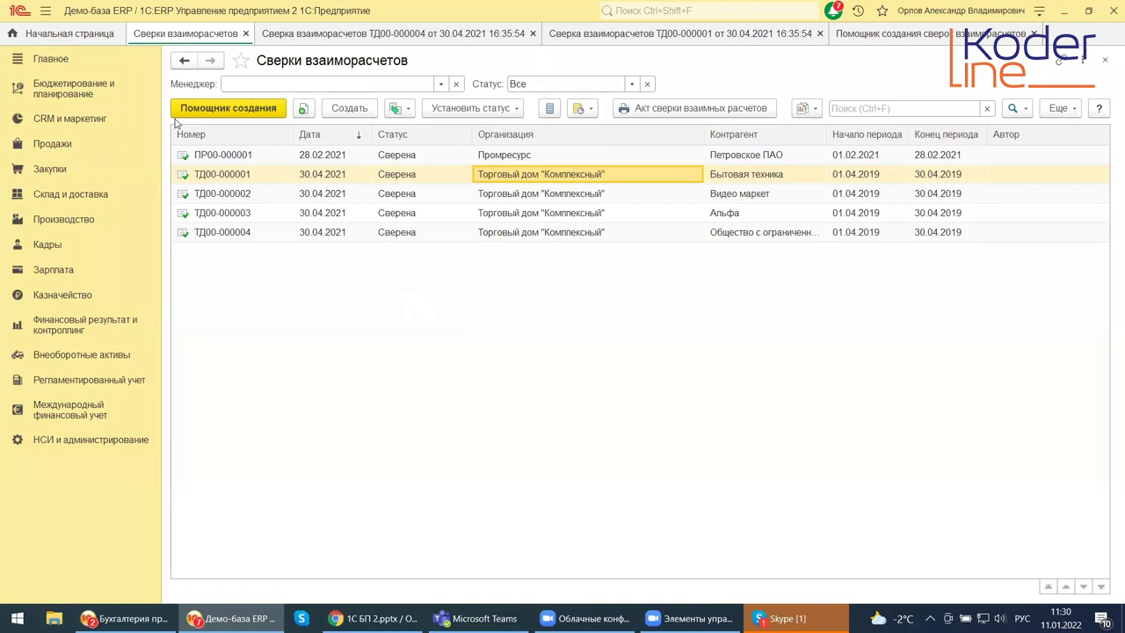
left_click(362, 109)
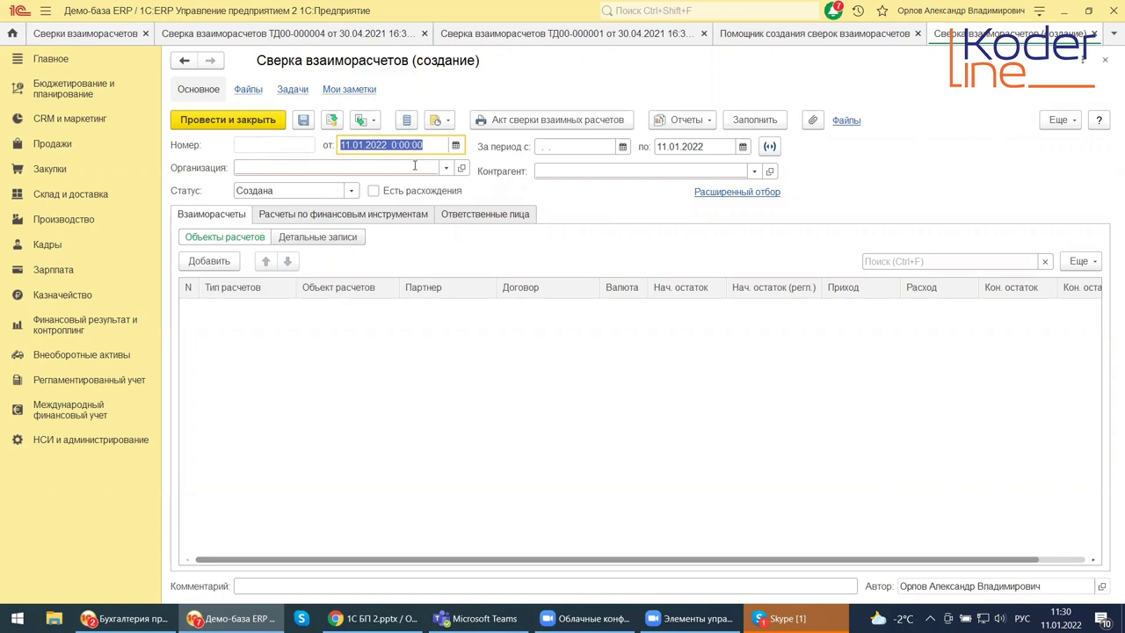
left_click(446, 167)
left_click(311, 189)
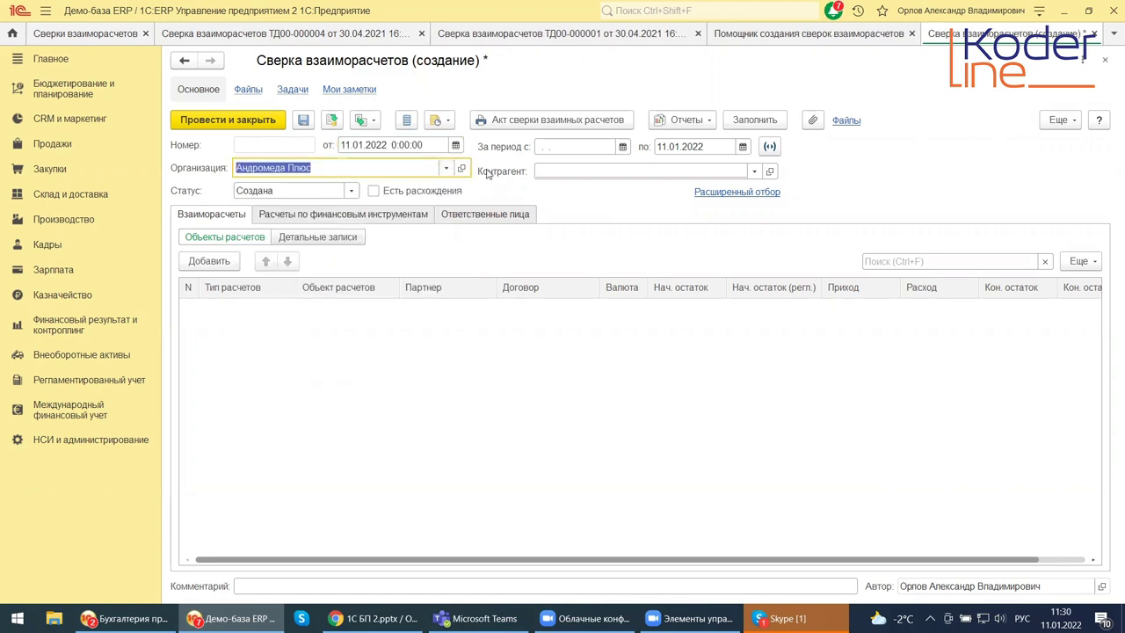
left_click(754, 171)
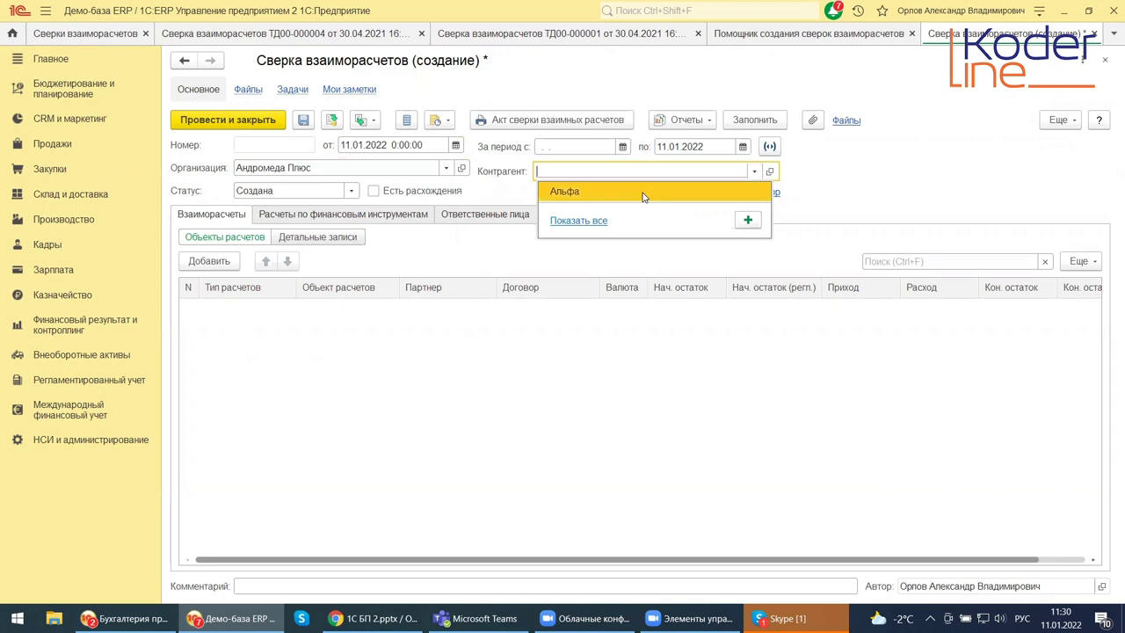
left_click(642, 191)
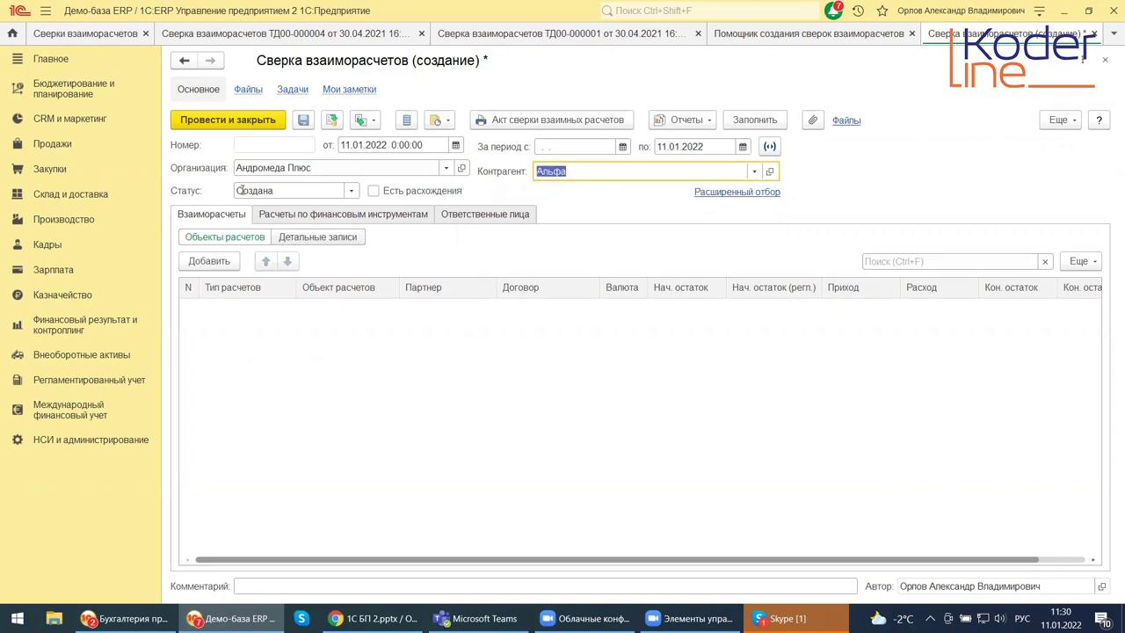
Check the available reconciliation statuses, and try to print Акт сверки взаимных расчетов, cancelling the required document posting.
left_click(351, 191)
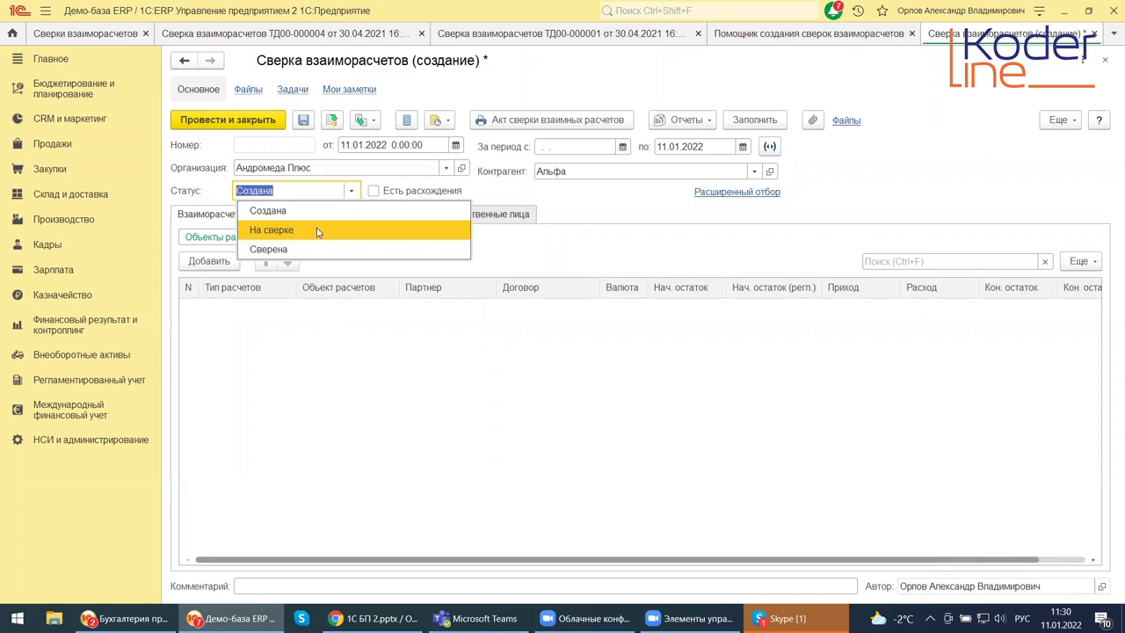
left_click(318, 412)
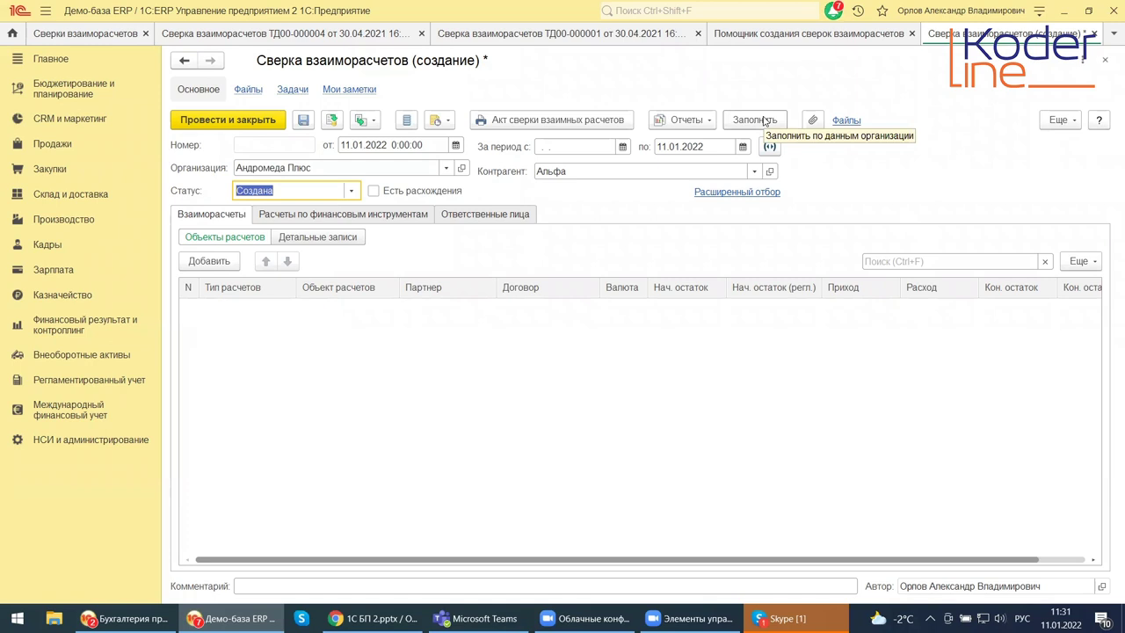
left_click(558, 121)
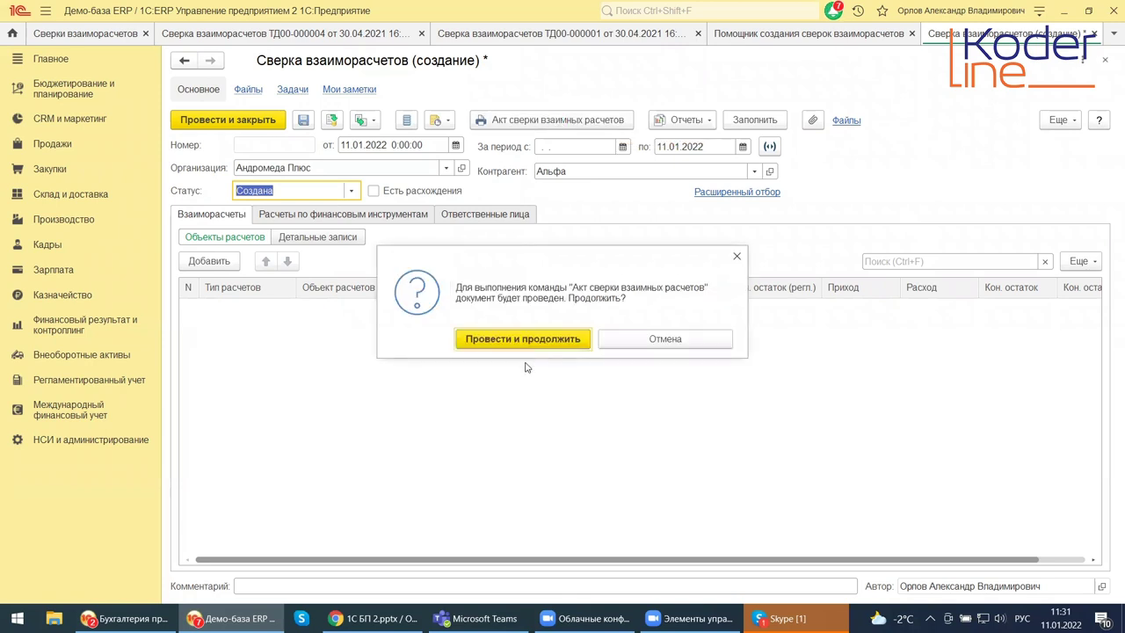
left_click(736, 256)
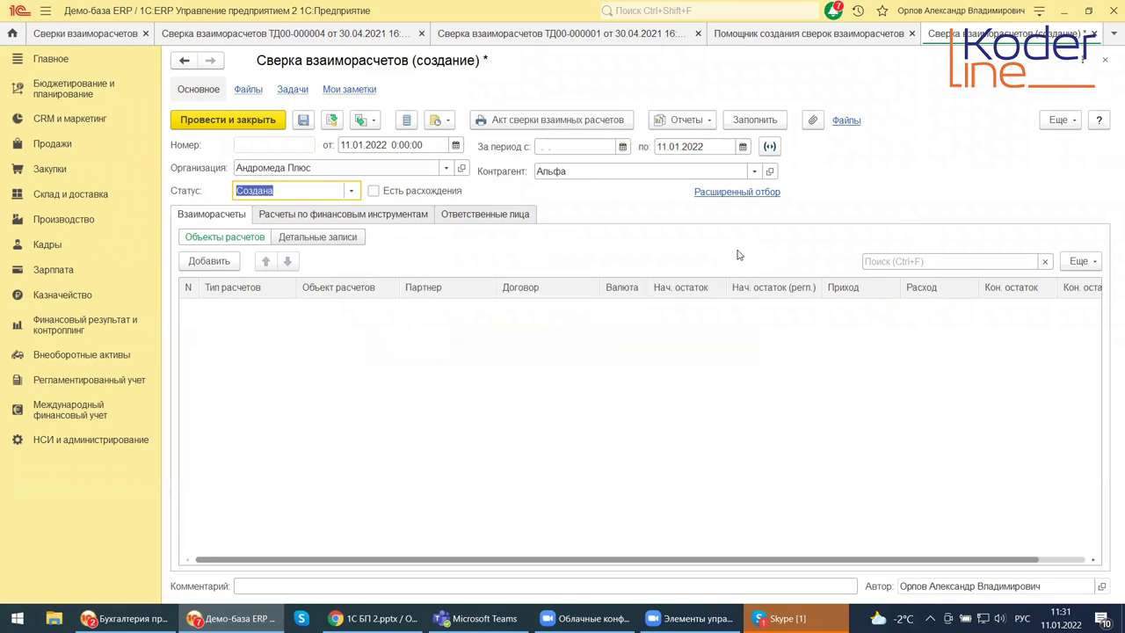
left_click(739, 121)
Examine the reconciliation's responsible persons and the signatory options for the organization's side, keeping Руководитель.
left_click(469, 217)
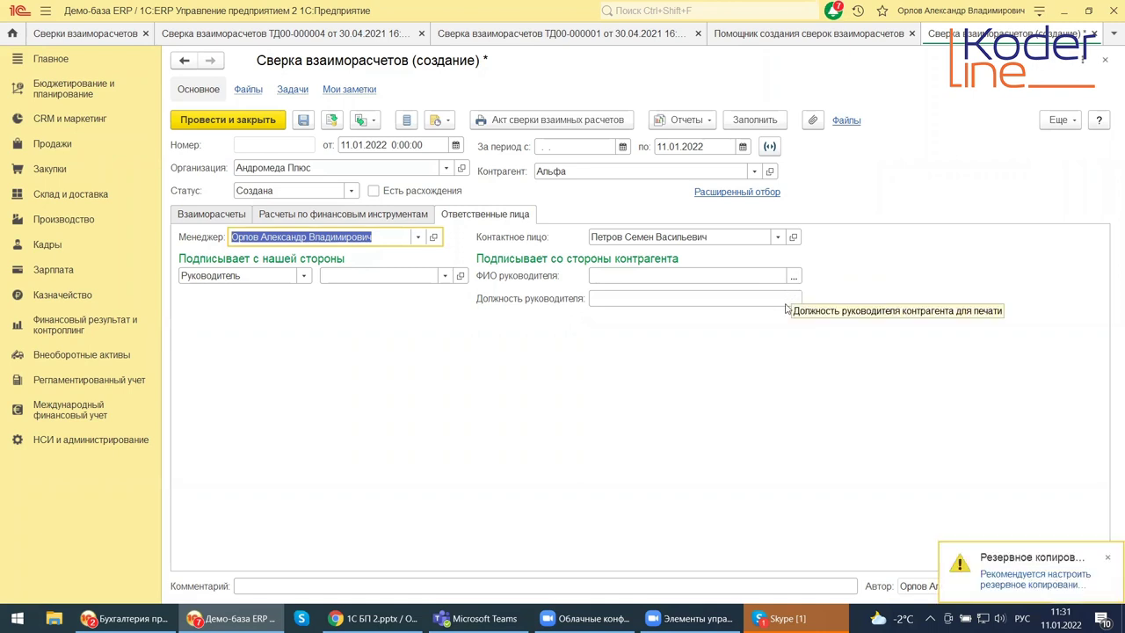
left_click(305, 280)
left_click(304, 276)
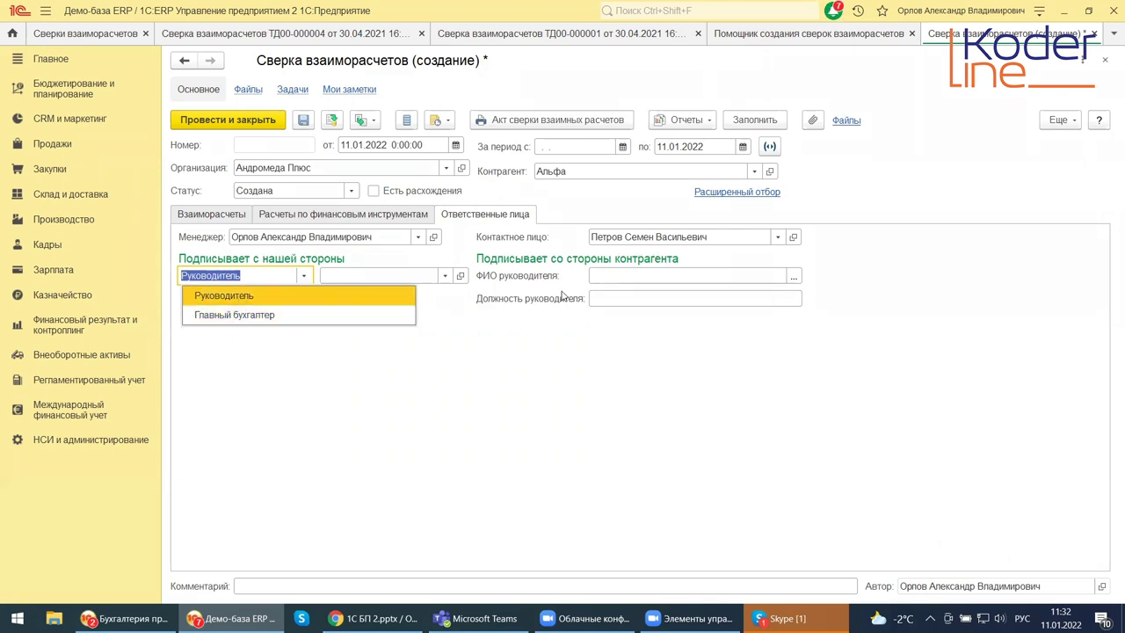
key("Escape")
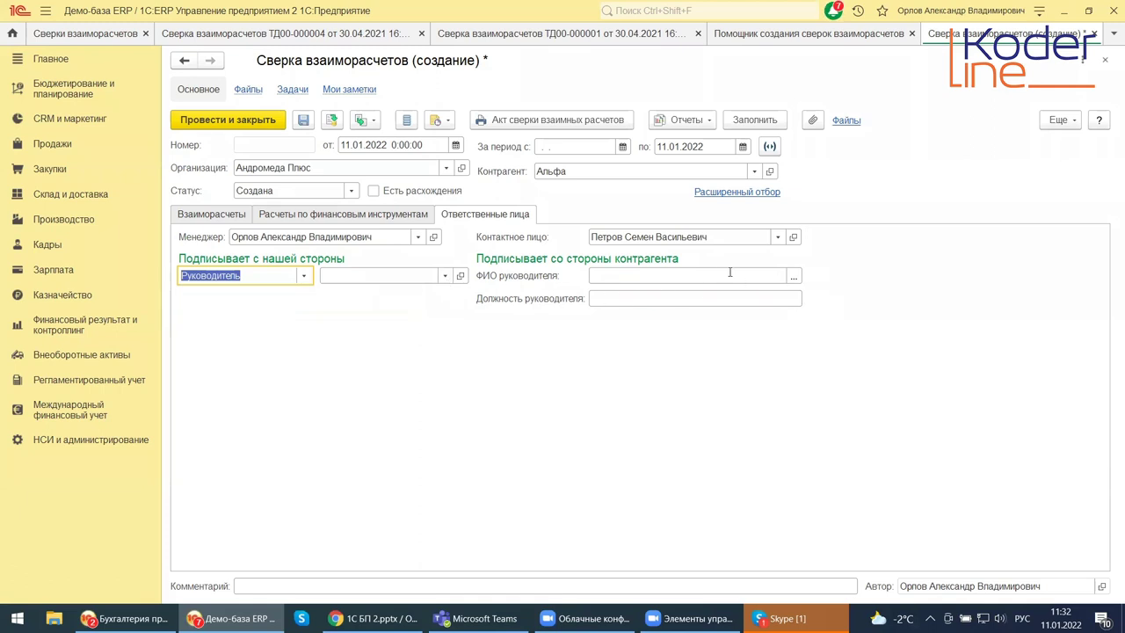
Review the conditions of the reconciliation's Расширенный отбор without applying them, and close the new reconciliation without saving.
left_click(713, 194)
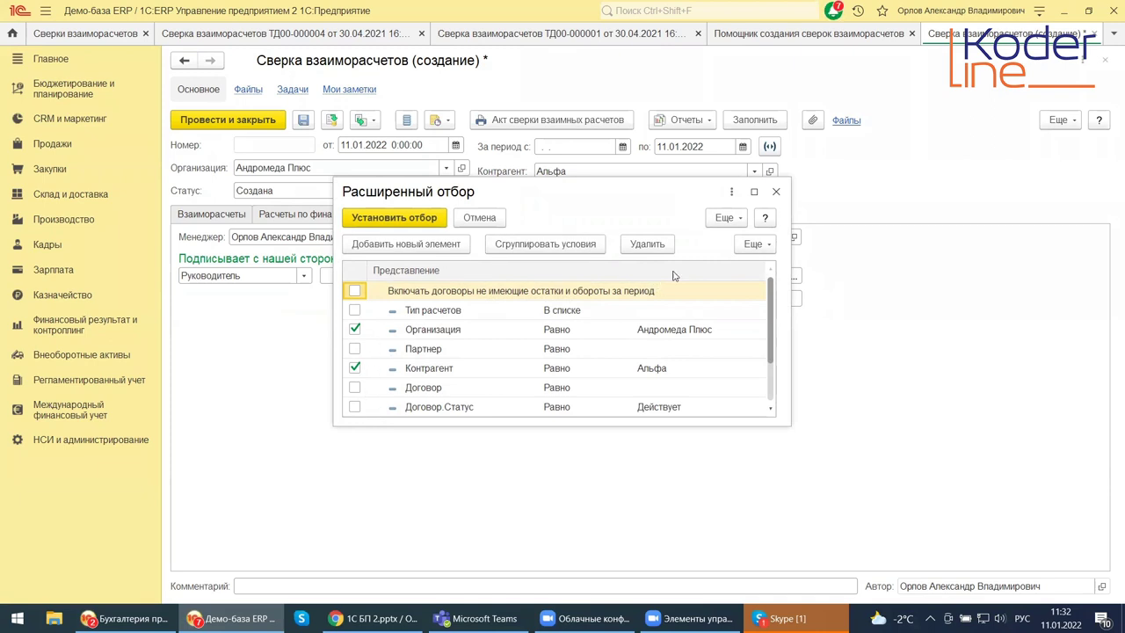
left_click(776, 192)
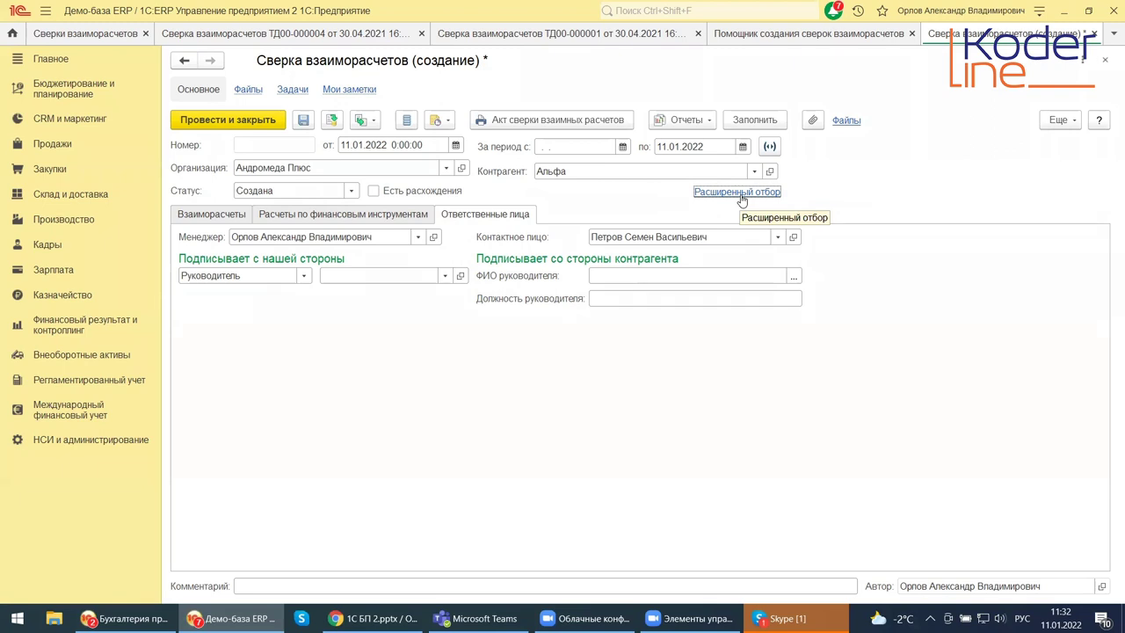
left_click(741, 195)
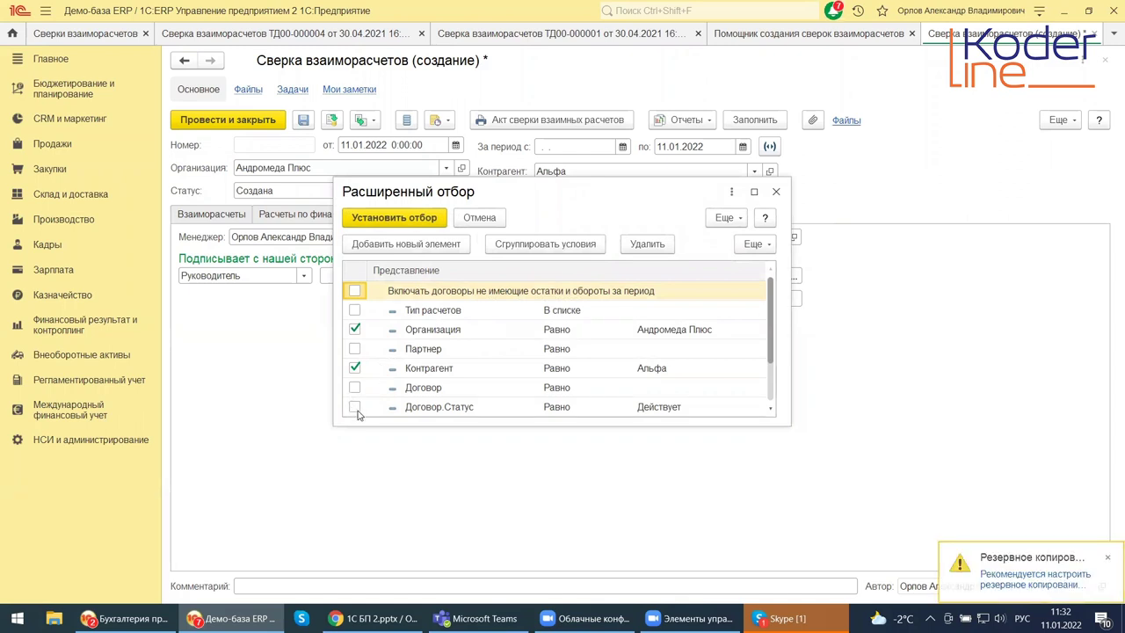
left_click(776, 191)
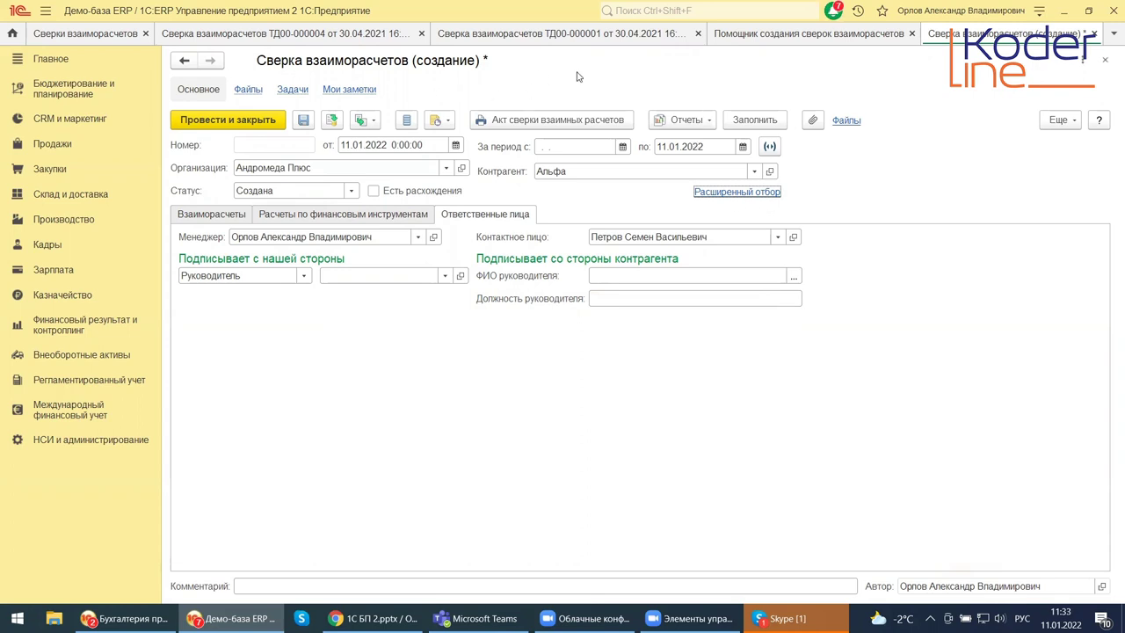
left_click(1095, 33)
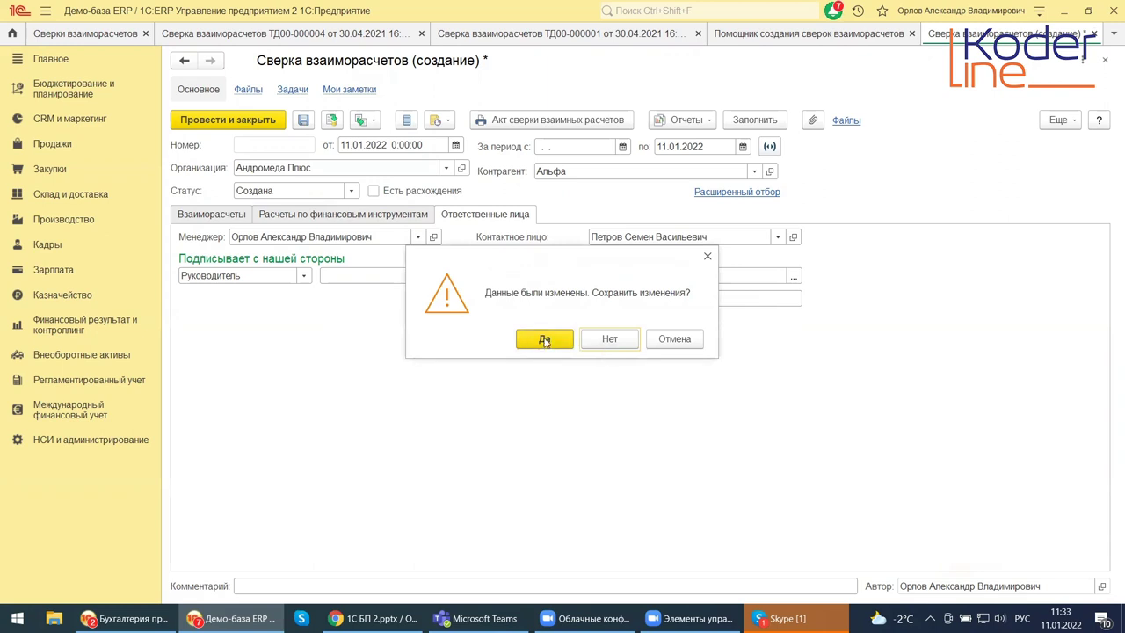
left_click(613, 340)
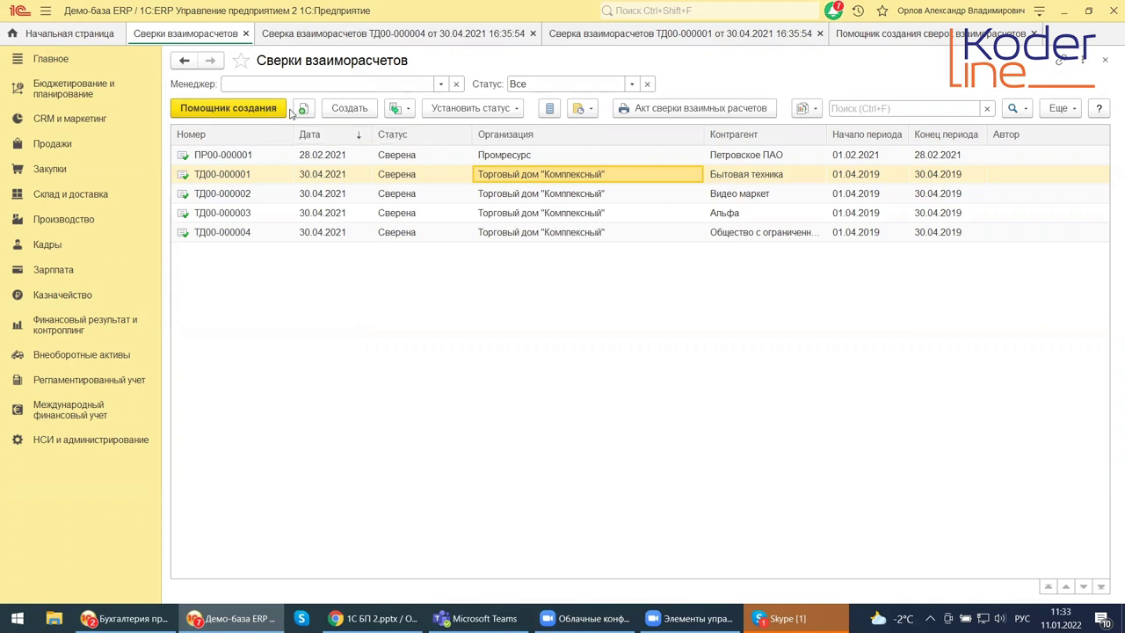
Open the Акт сверки взаимных расчетов print settings for ТД00-000001 and compare them with the act's print forms in 1C Accounting.
left_click(645, 111)
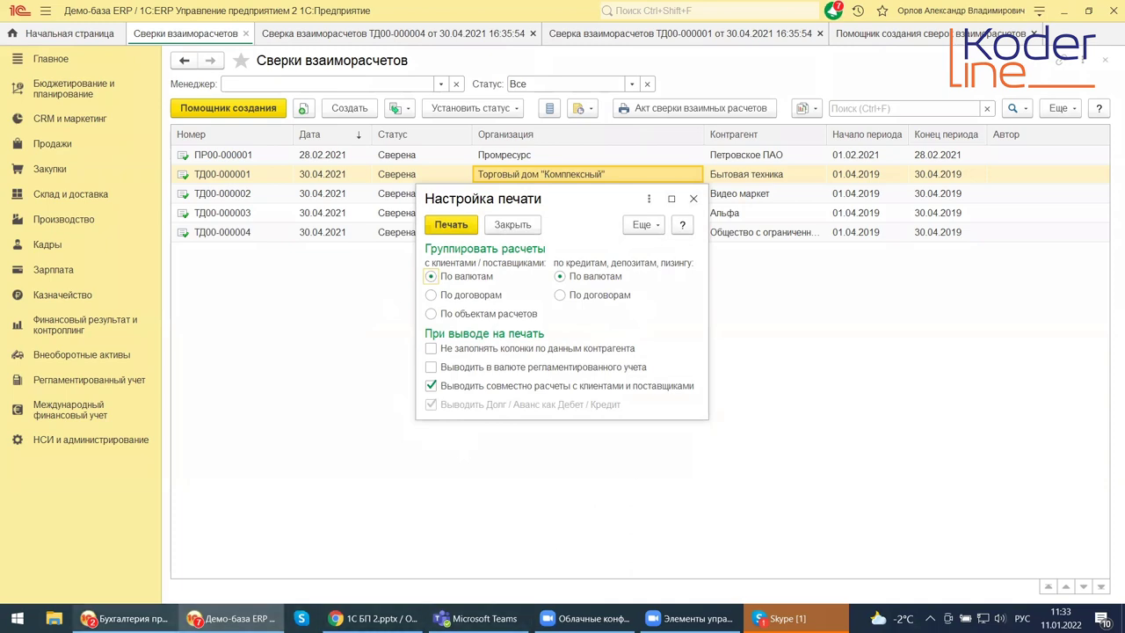
mouse_move(128, 616)
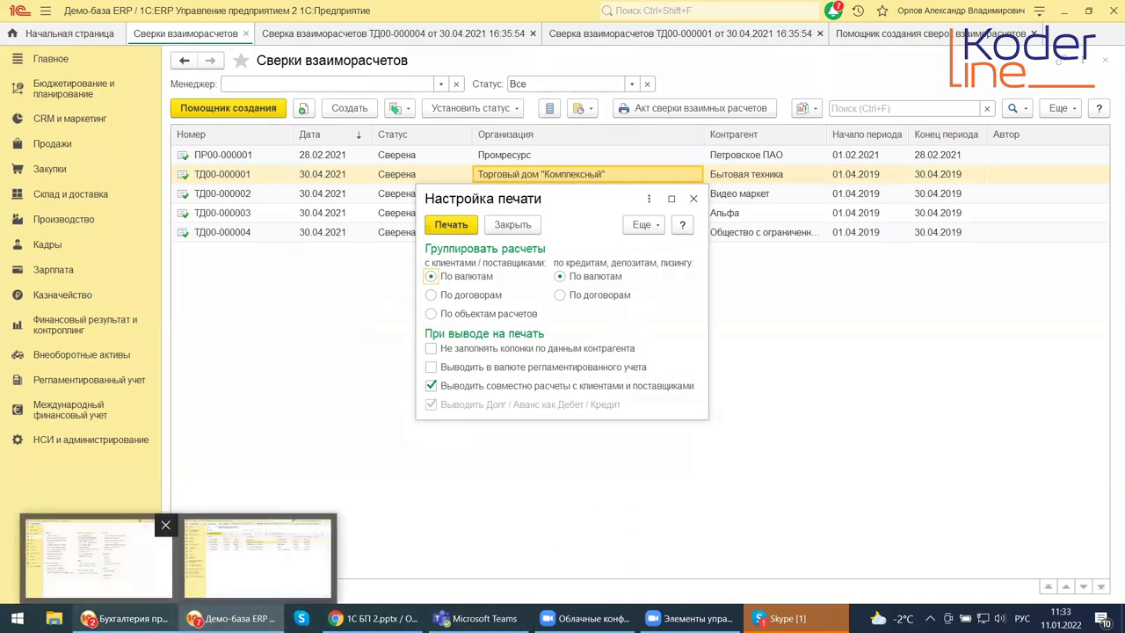
left_click(128, 586)
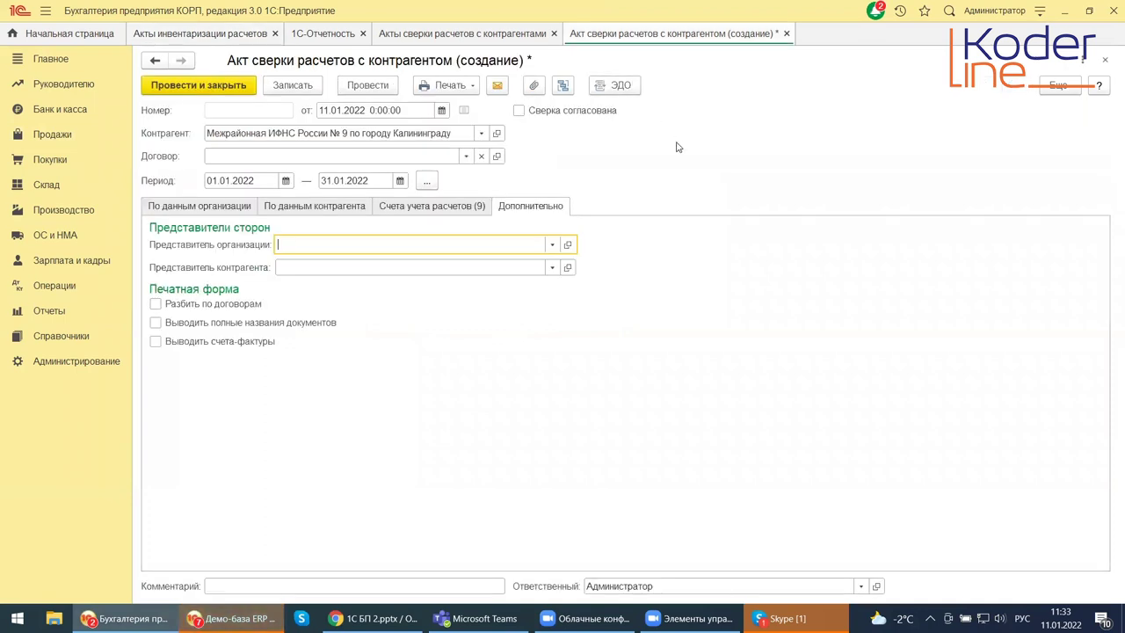
left_click(472, 88)
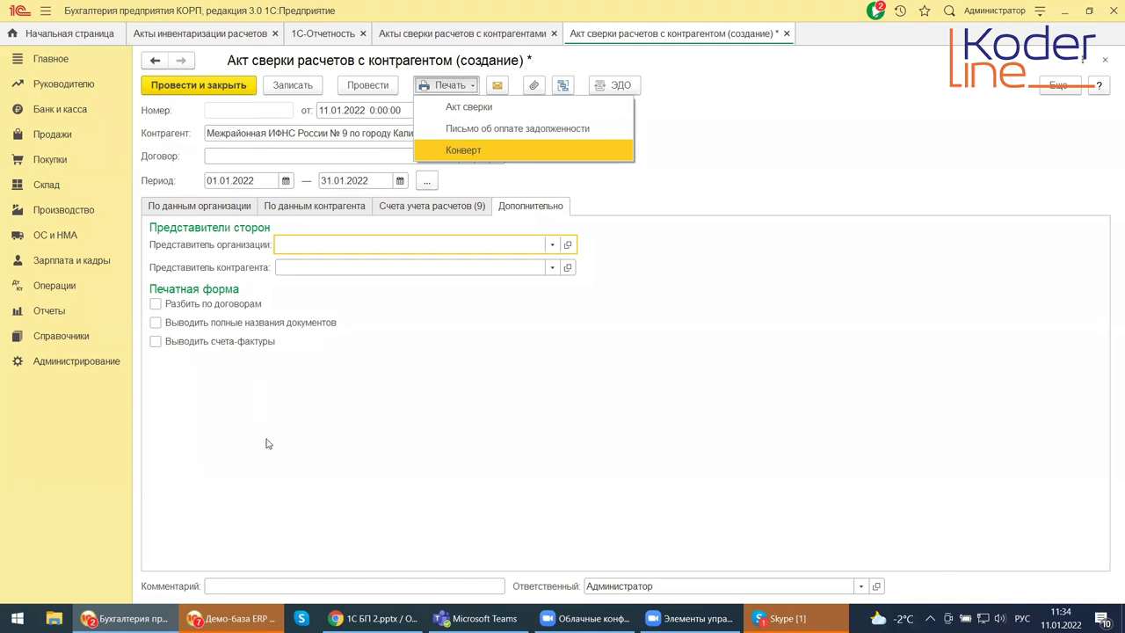
mouse_move(128, 617)
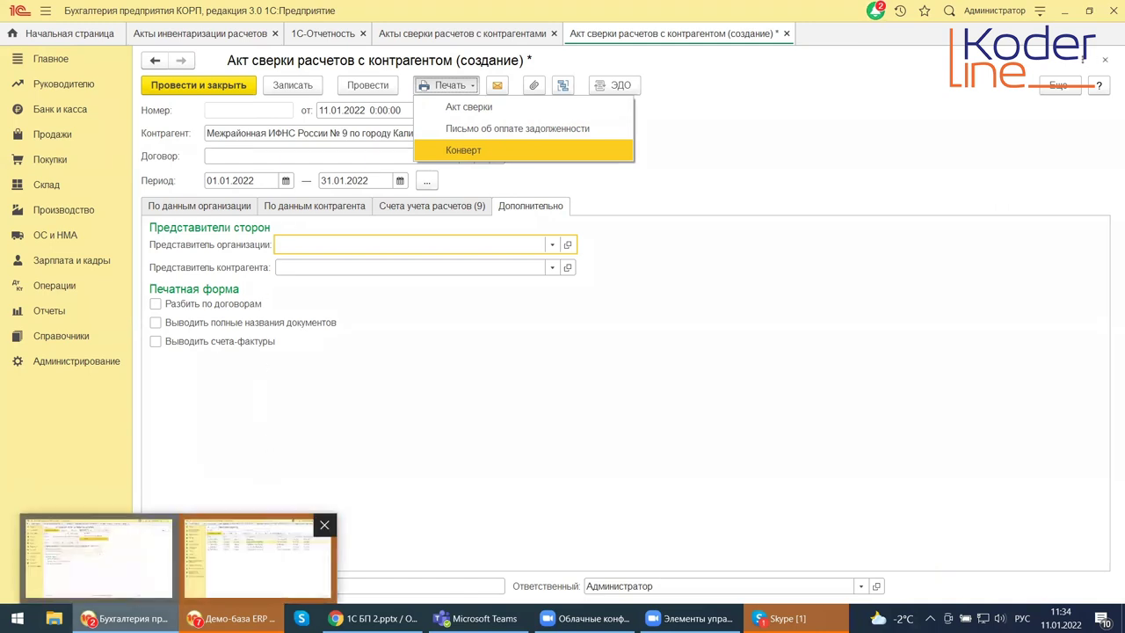
left_click(254, 556)
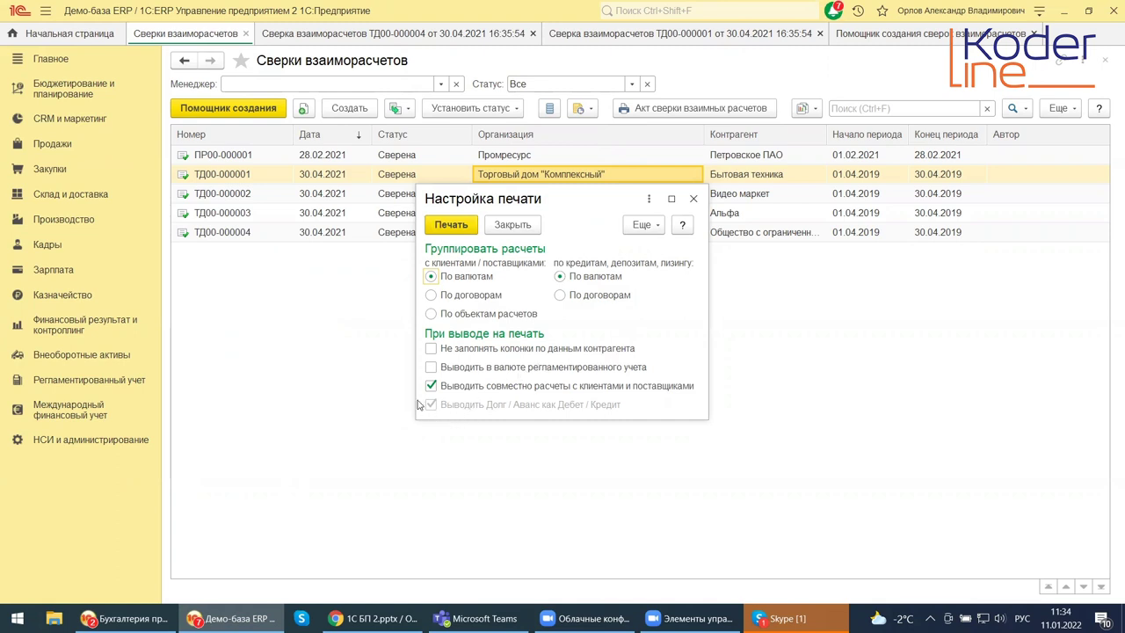
Try the print settings with client and supplier grouping По договорам and Не заполнять колонки по данным контрагента, and close them without printing.
left_click(431, 295)
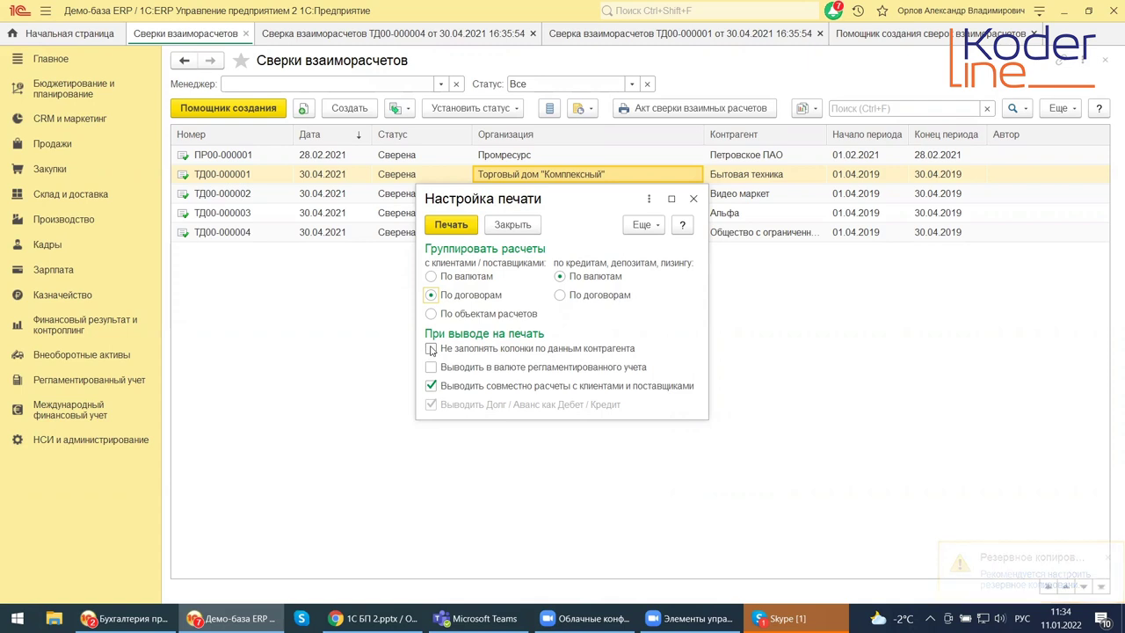
left_click(436, 349)
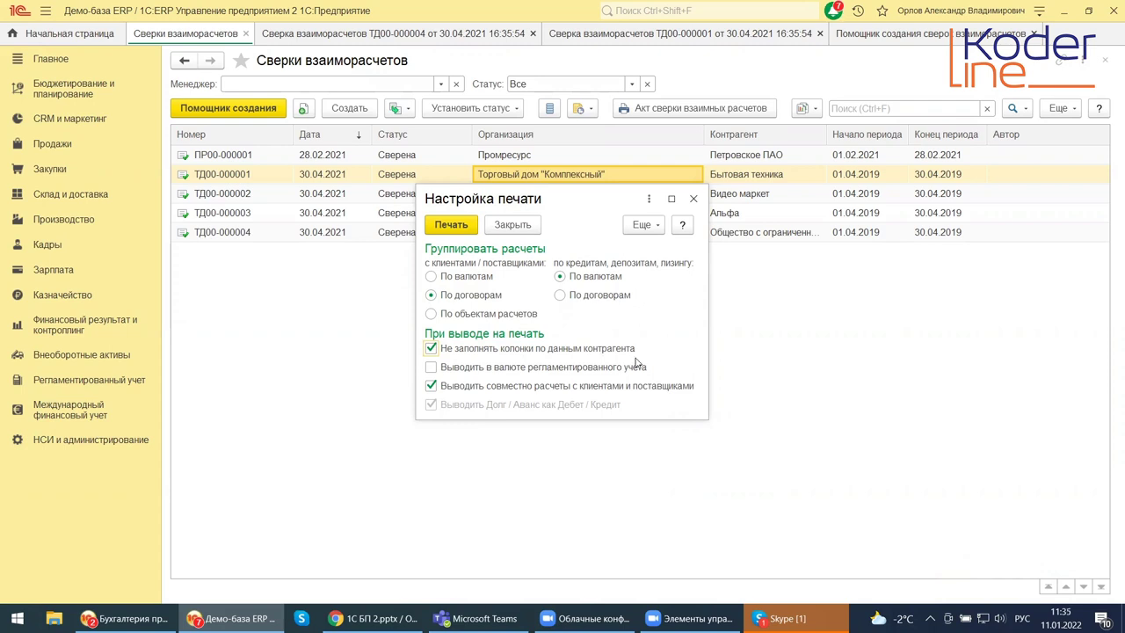
left_click(431, 349)
left_click(431, 366)
left_click(300, 353)
left_click(693, 200)
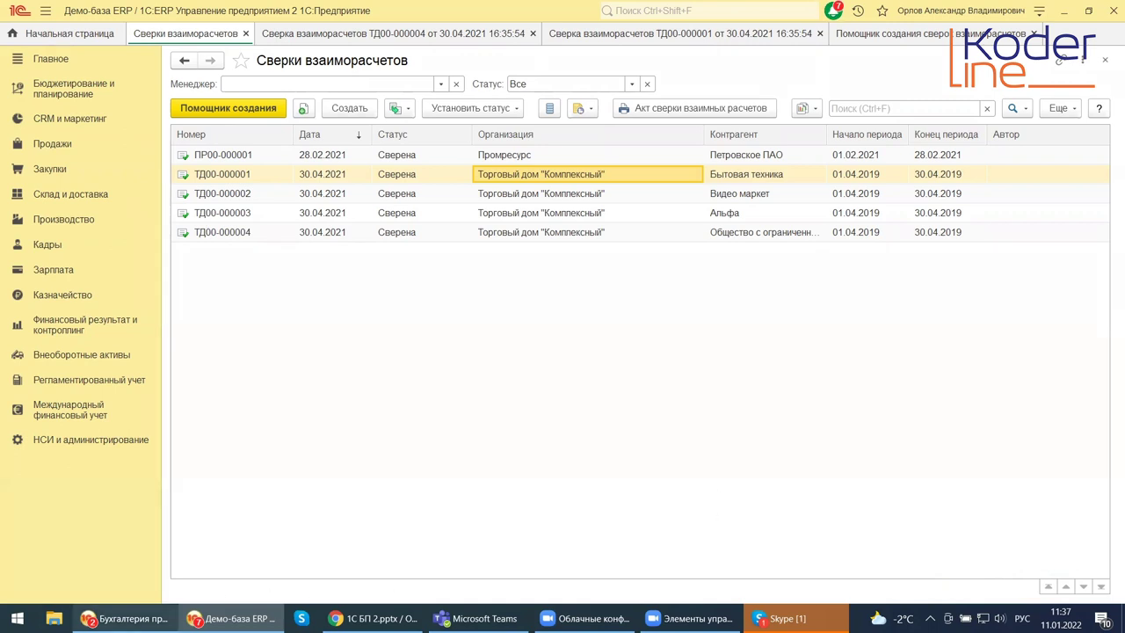
Switch to 1C Accounting, check the print forms offered for the new Акт сверки расчетов с контрагентом, and close the act.
mouse_move(132, 618)
left_click(198, 553)
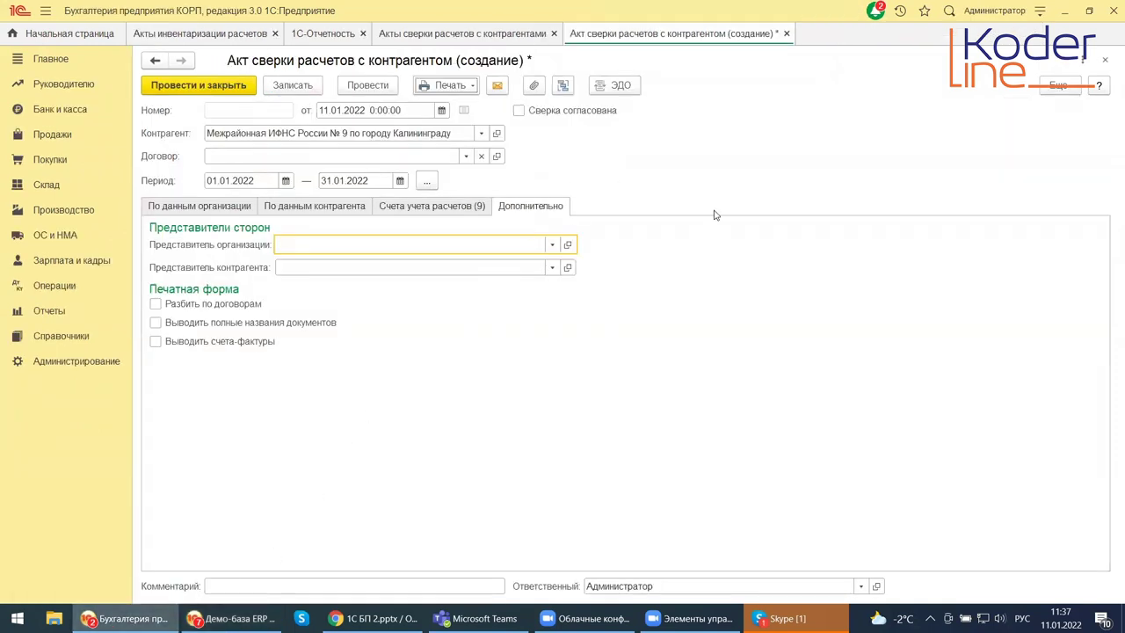
left_click(463, 87)
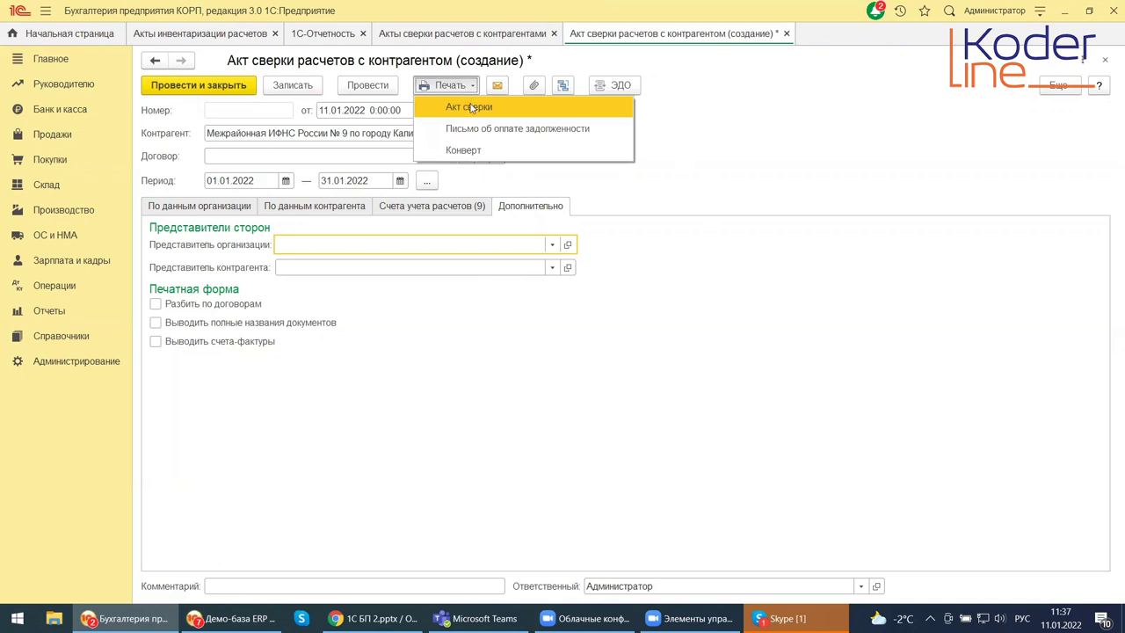
left_click(1106, 62)
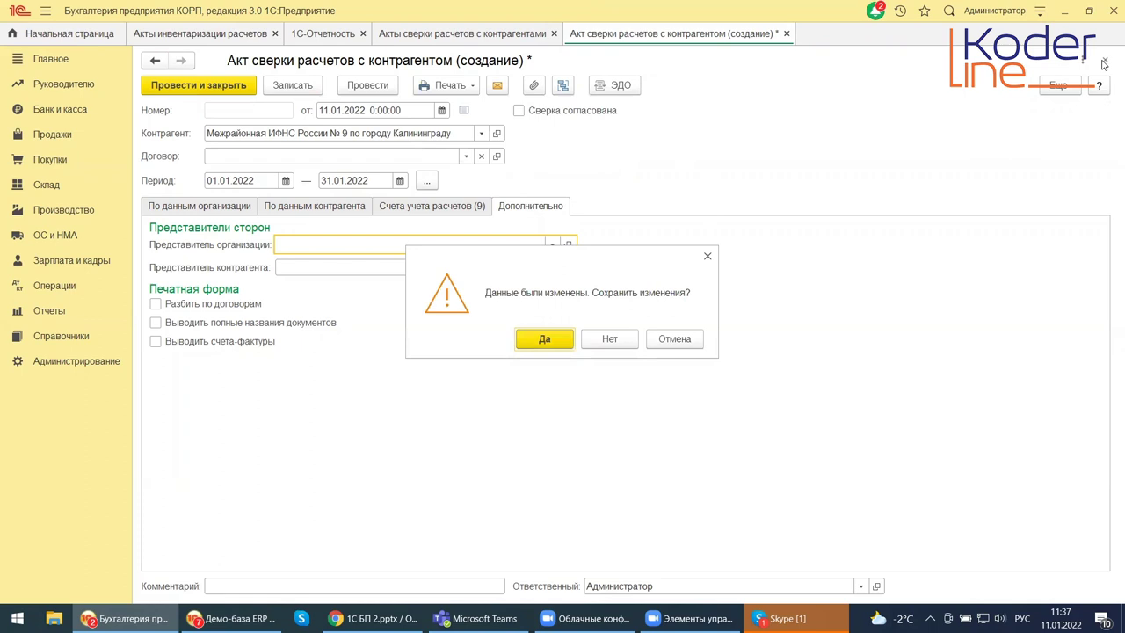
left_click(569, 340)
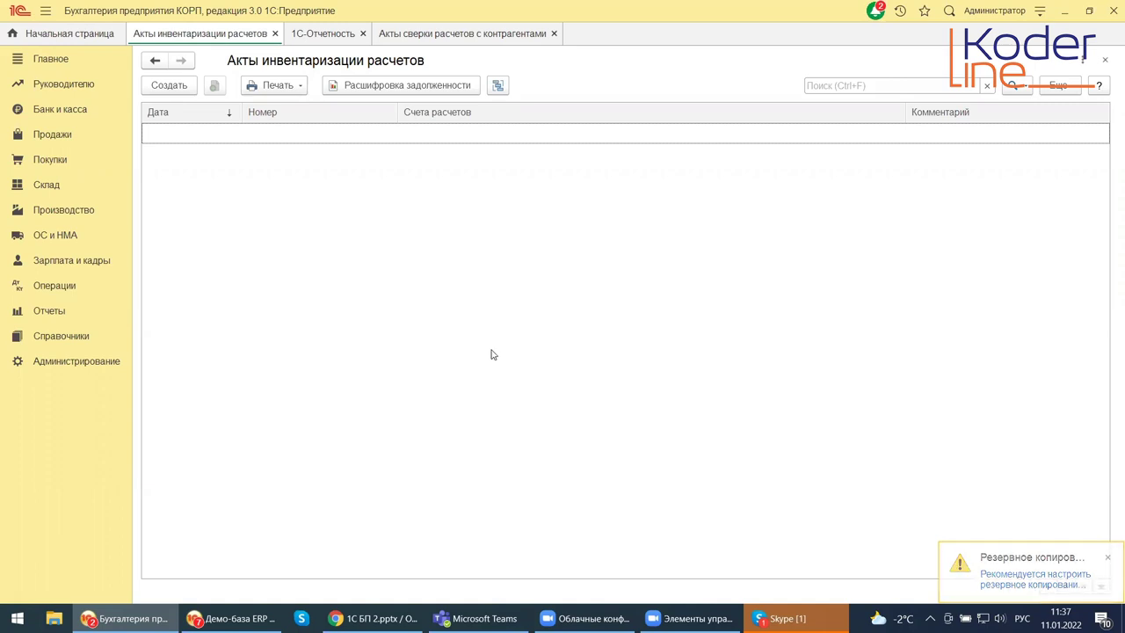
Open the Сверки section of 1С-Отчетность and review the kinds of reconciliation that can be requested.
left_click(49, 314)
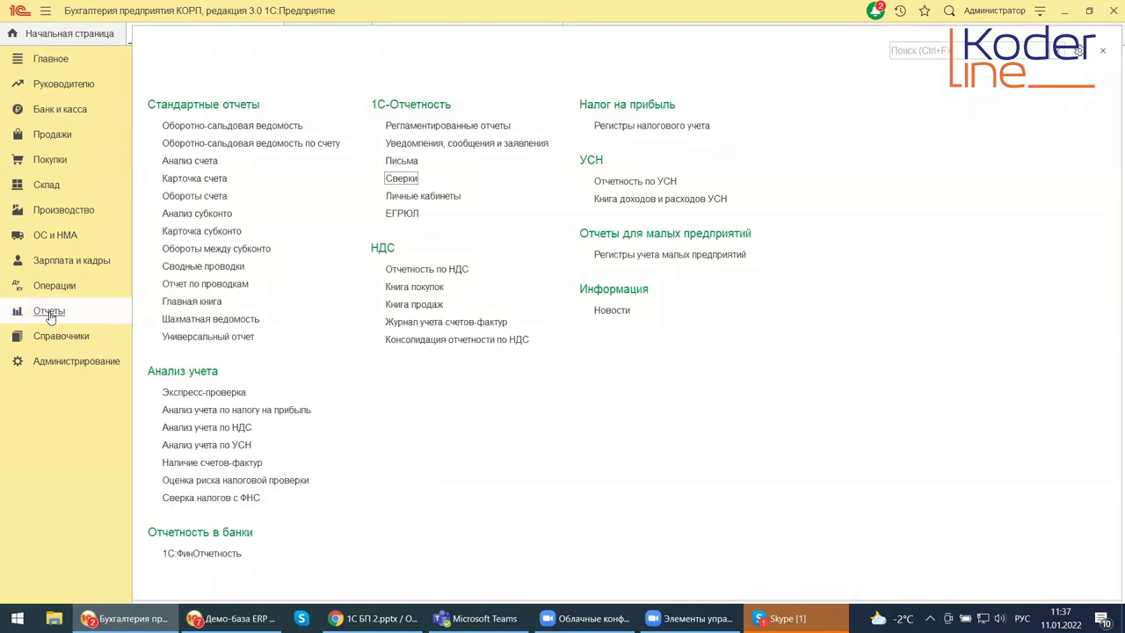
left_click(409, 181)
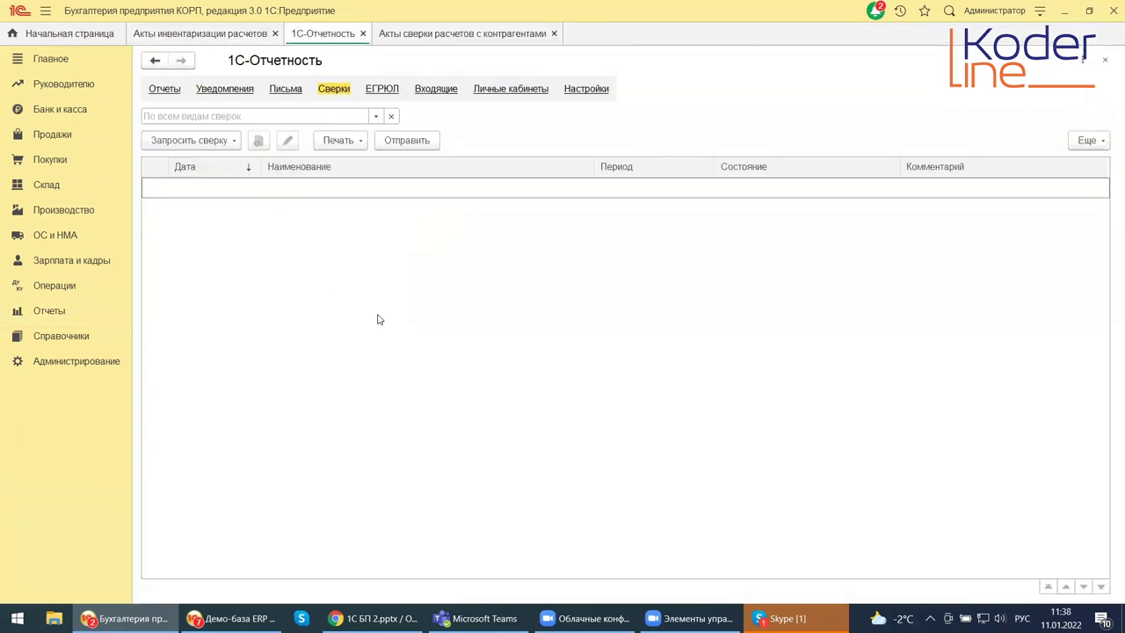
left_click(215, 146)
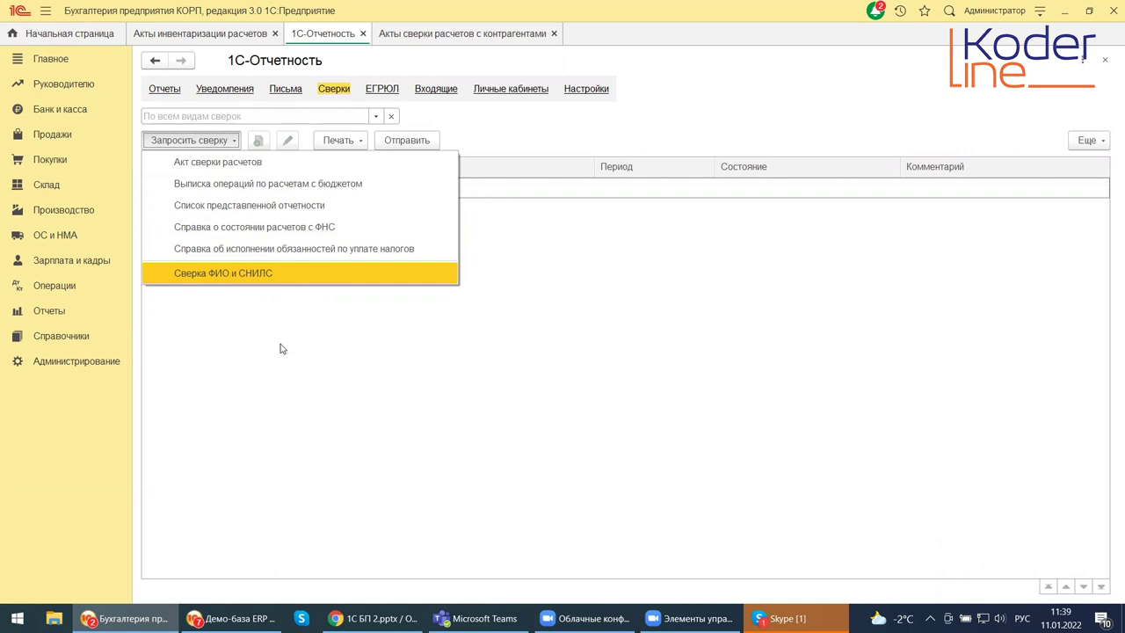
left_click(490, 135)
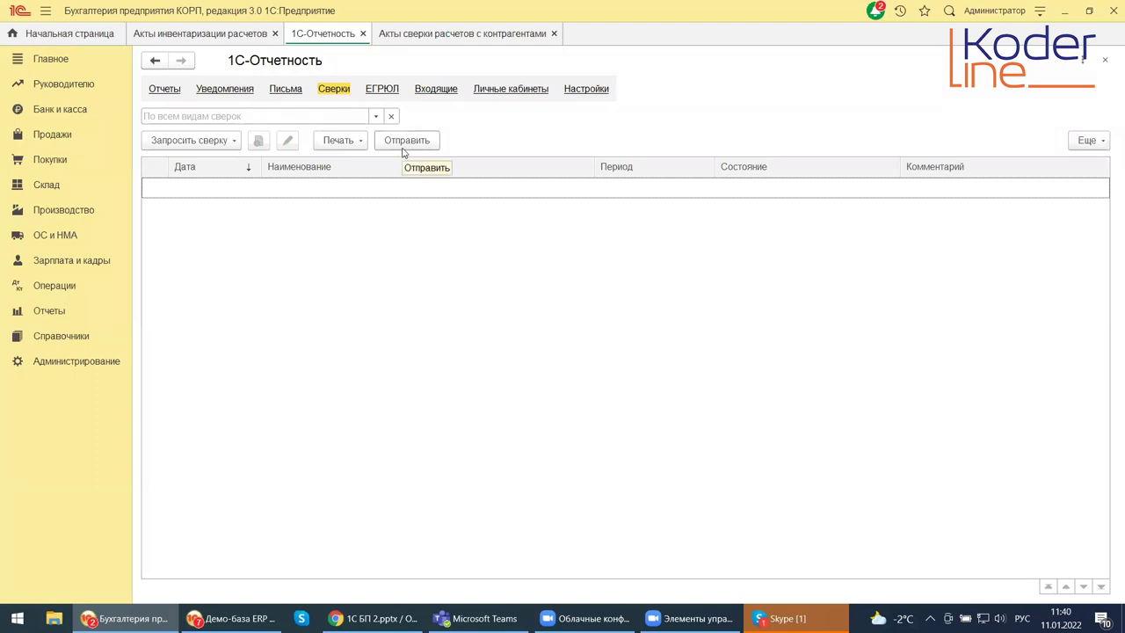
Review the Отчеты, Личные кабинеты and ЕГРЮЛ sections, and examine the reconciliation types available for filtering in Сверки.
left_click(169, 91)
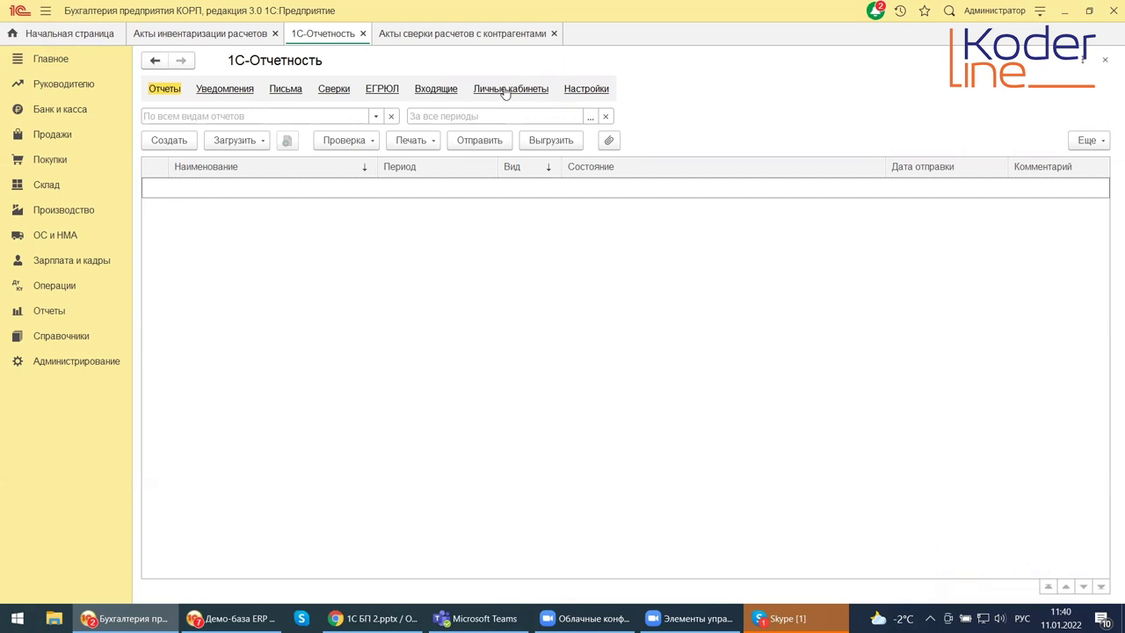
left_click(506, 94)
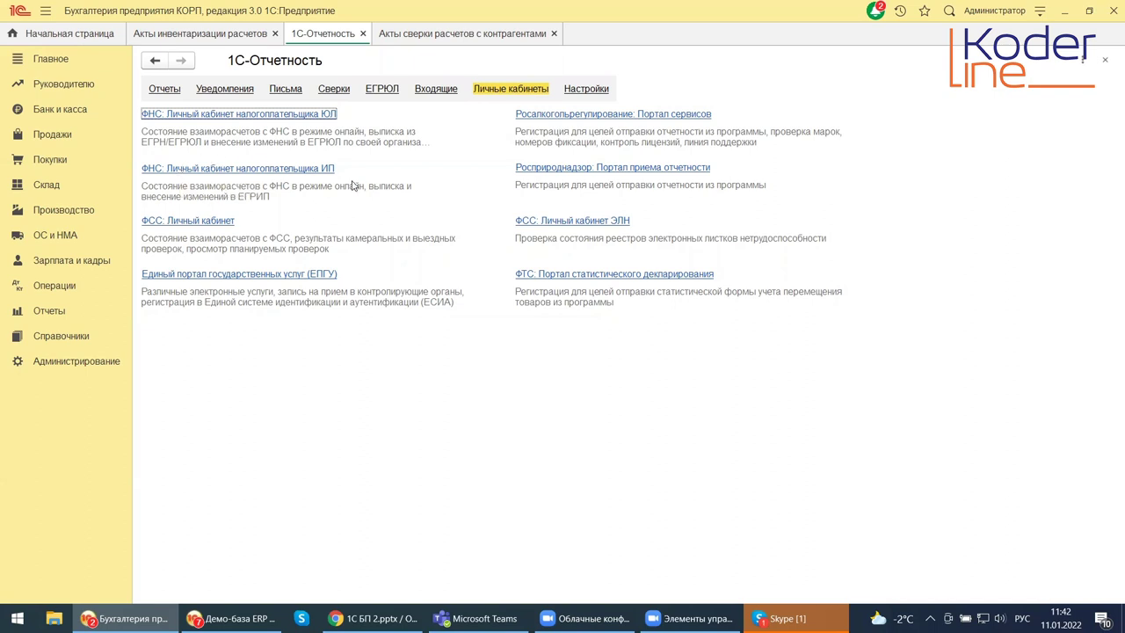
left_click(381, 93)
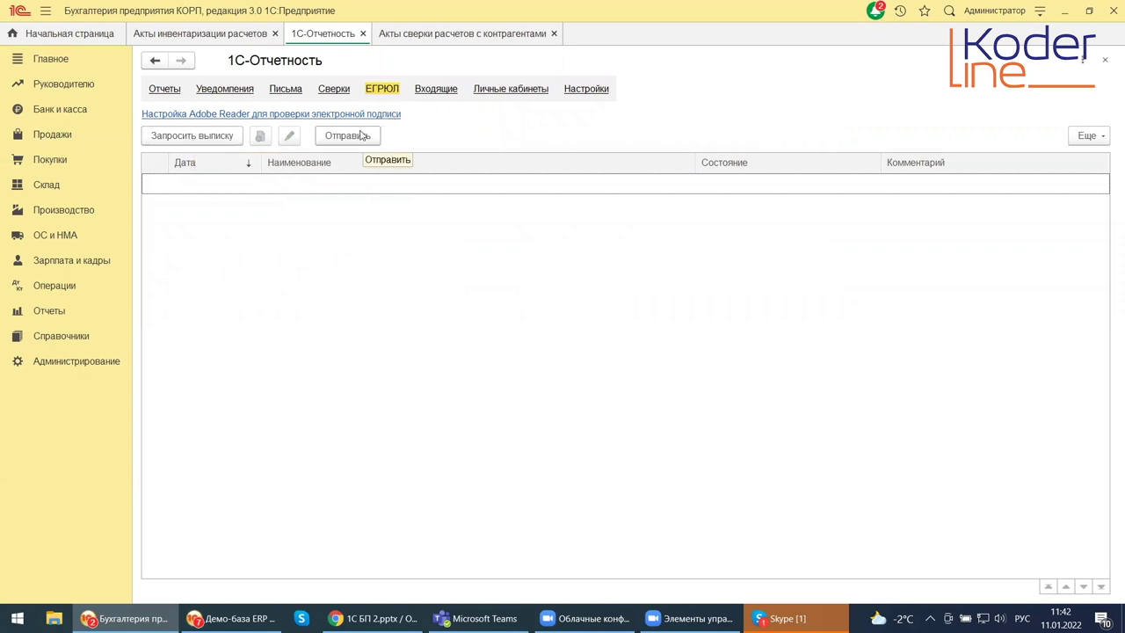
left_click(335, 91)
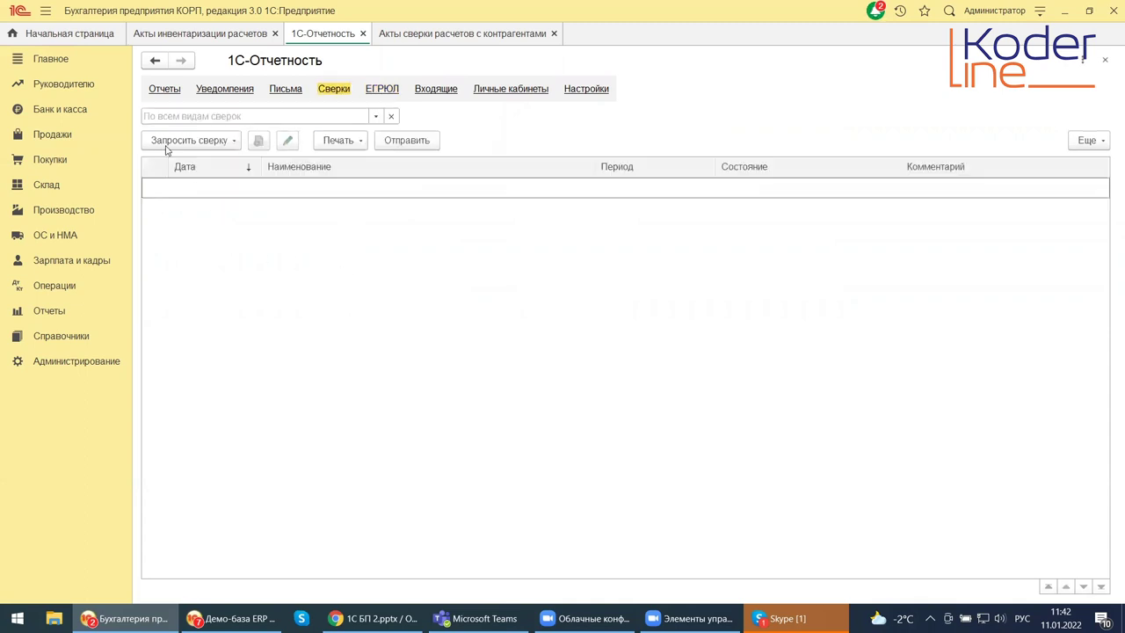
left_click(378, 116)
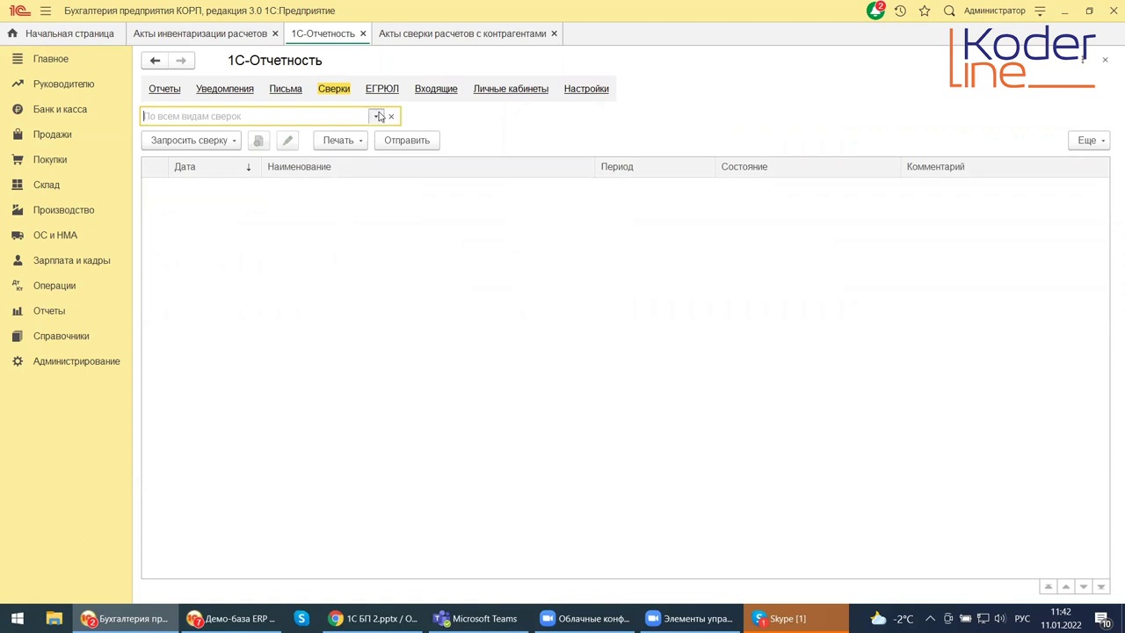
left_click(379, 116)
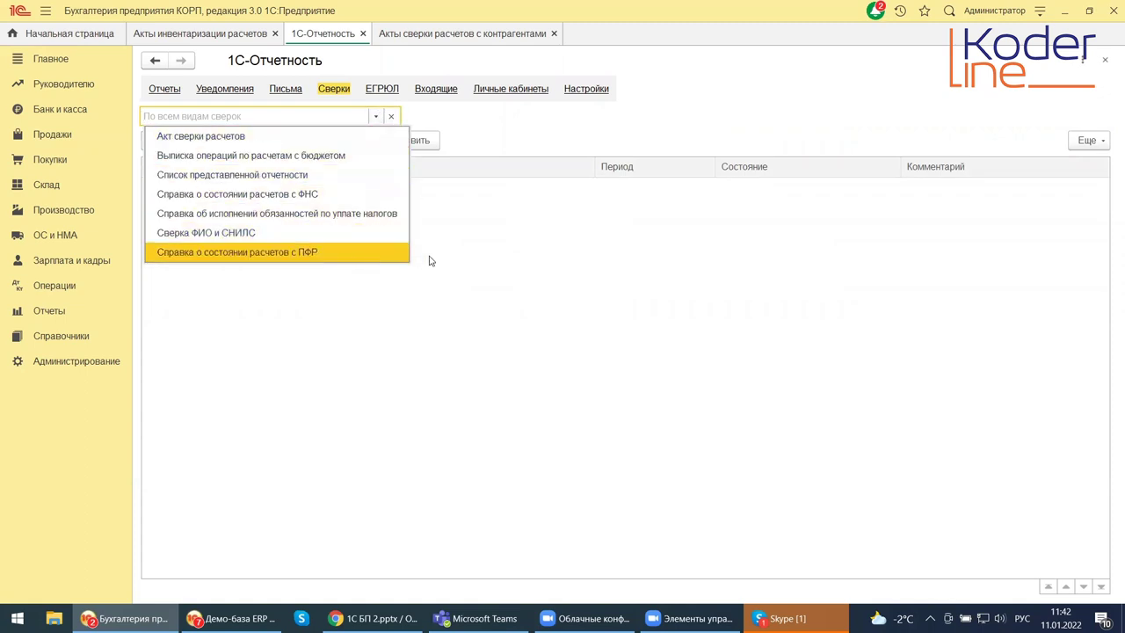
left_click(506, 256)
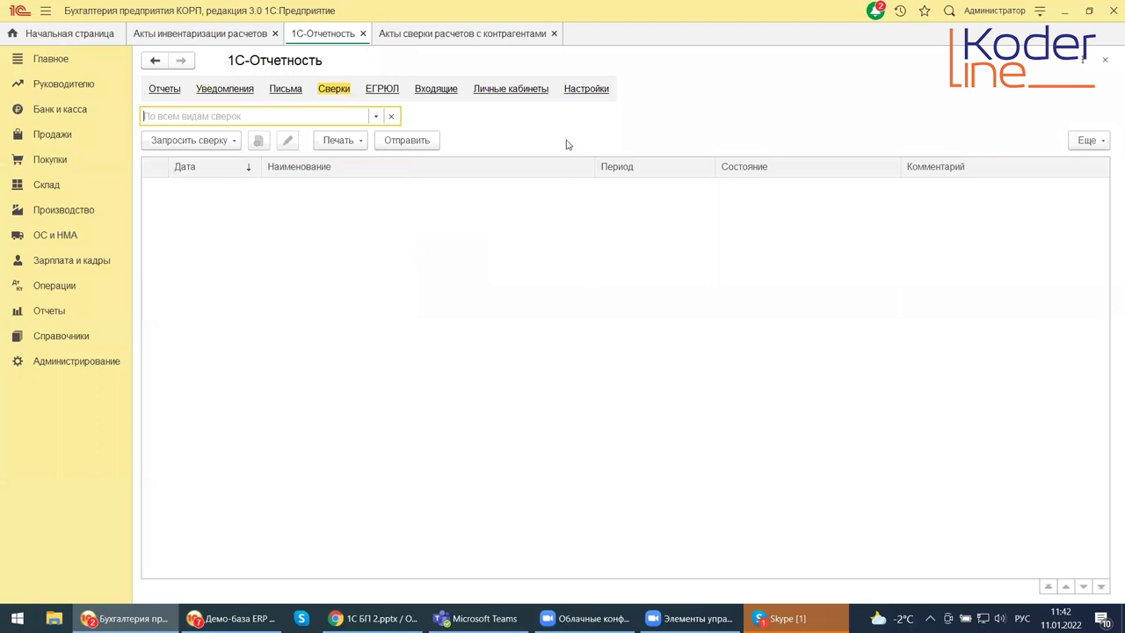
Look through the 1С-Отчетность settings and the Справочник регламентированных отчетов, and close the directory.
left_click(594, 92)
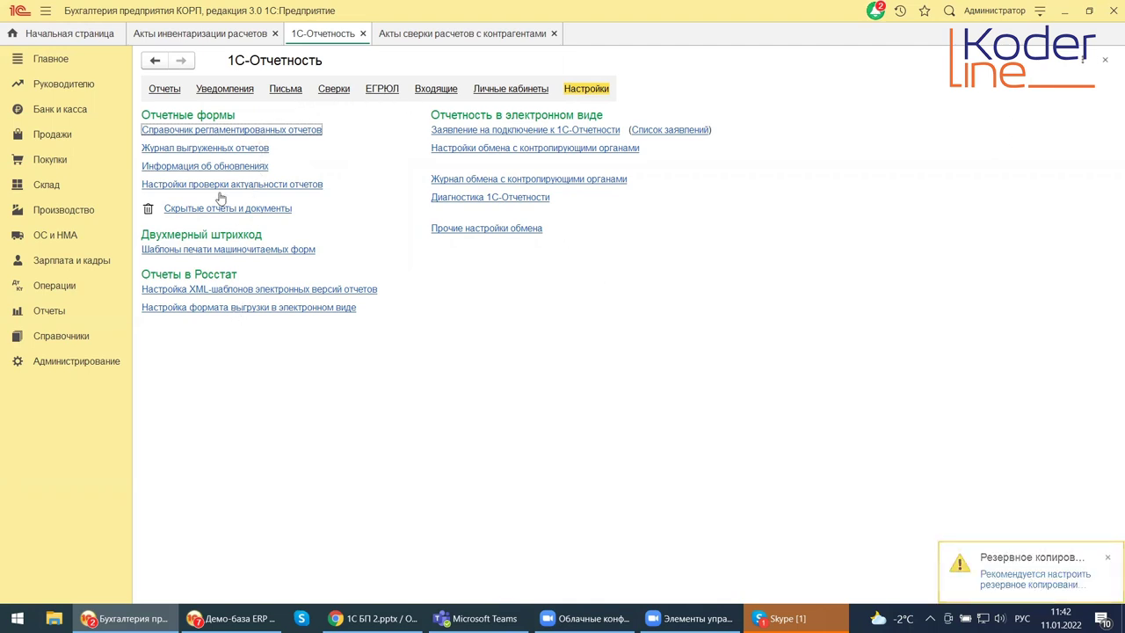
left_click(205, 130)
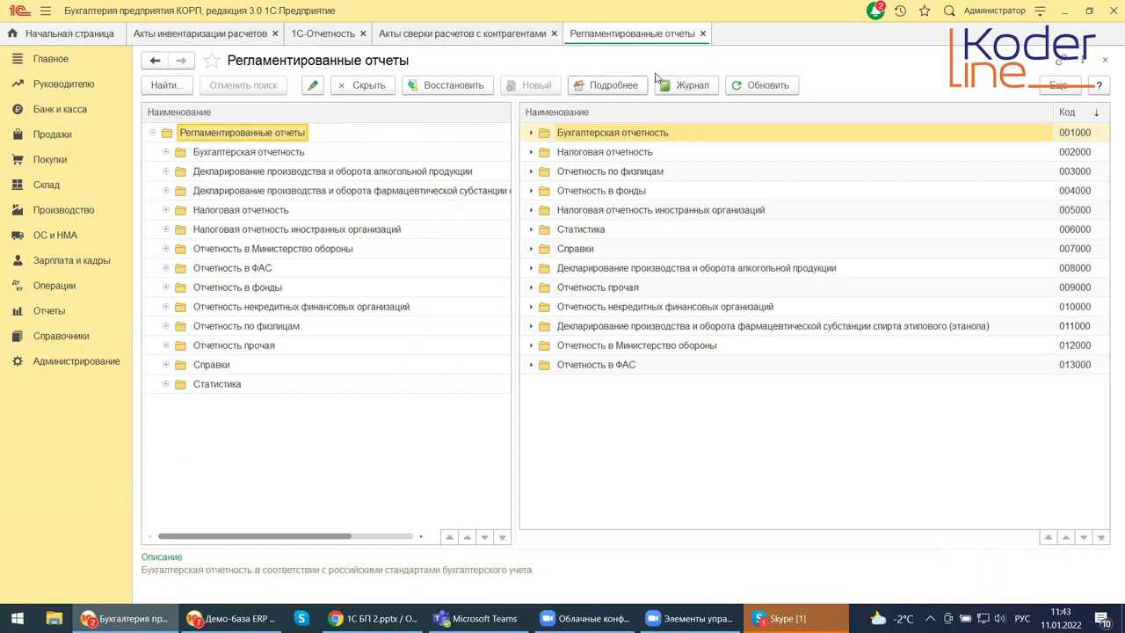
left_click(1107, 61)
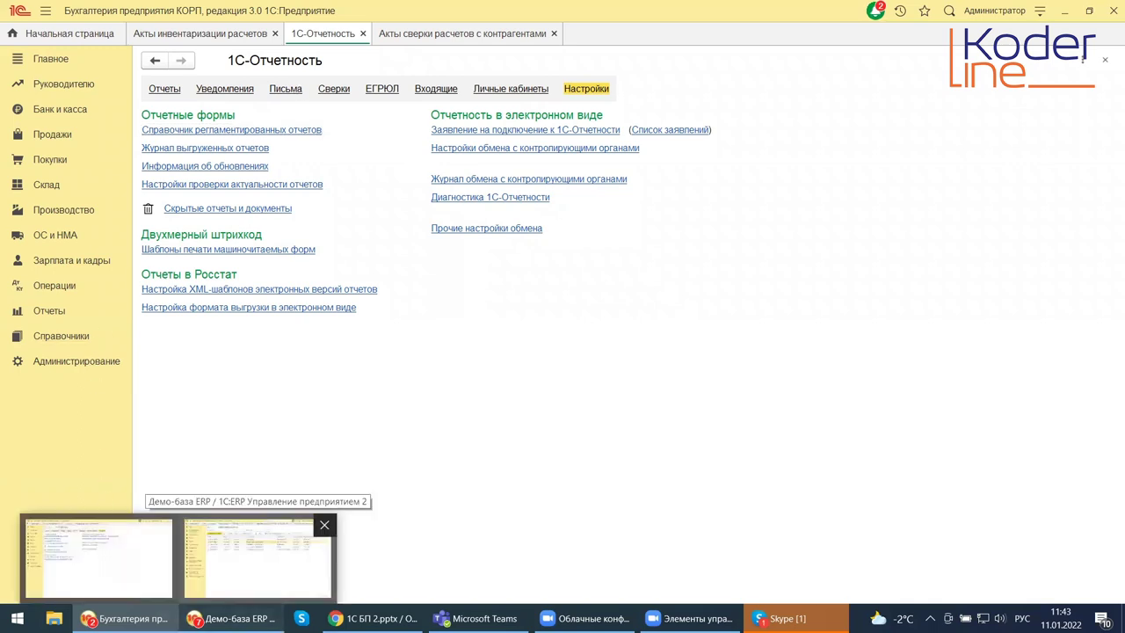
Switch to 1C:ERP and close Помощник создания сверок взаиморасчетов.
left_click(233, 617)
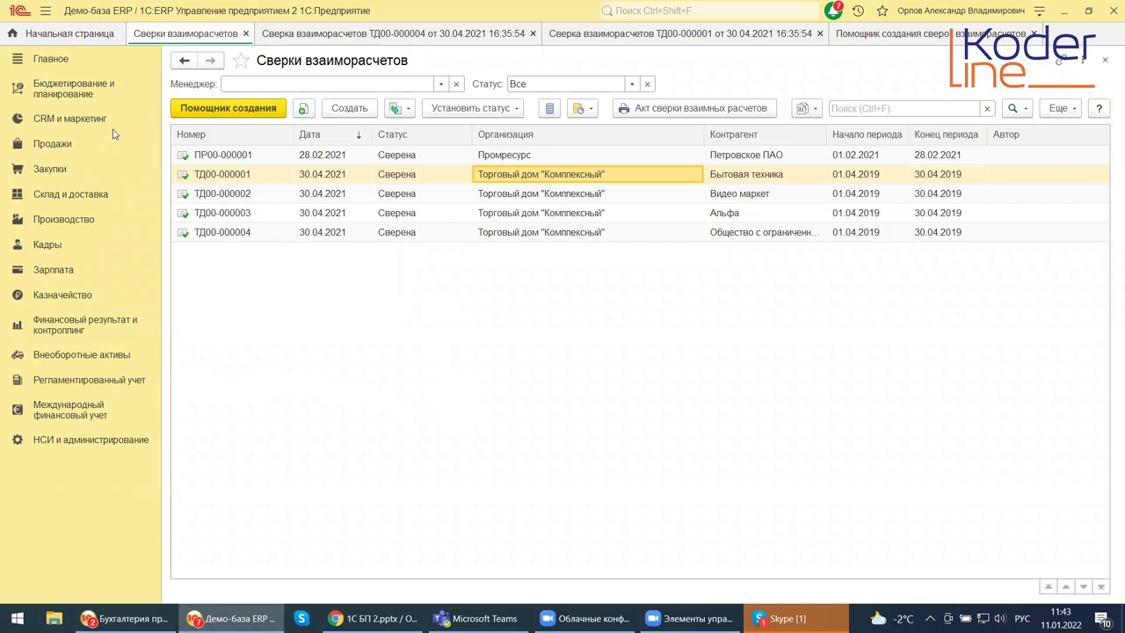
left_click(1033, 33)
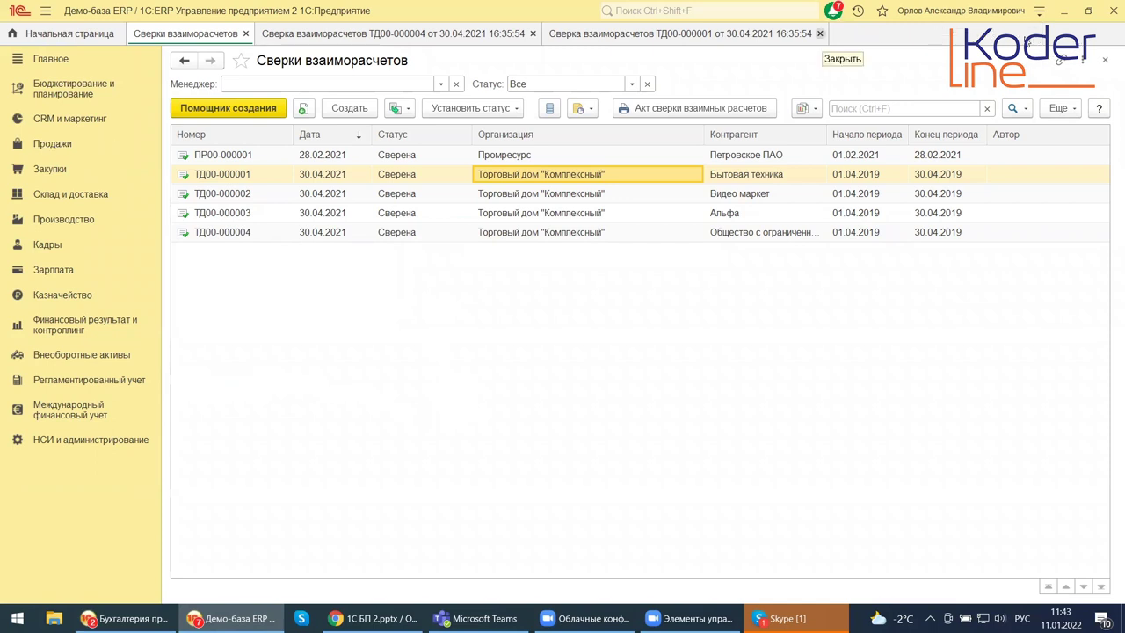
Close reconciliation ТД00-000001 and open Отчеты по закупкам from the Закупки section.
left_click(819, 34)
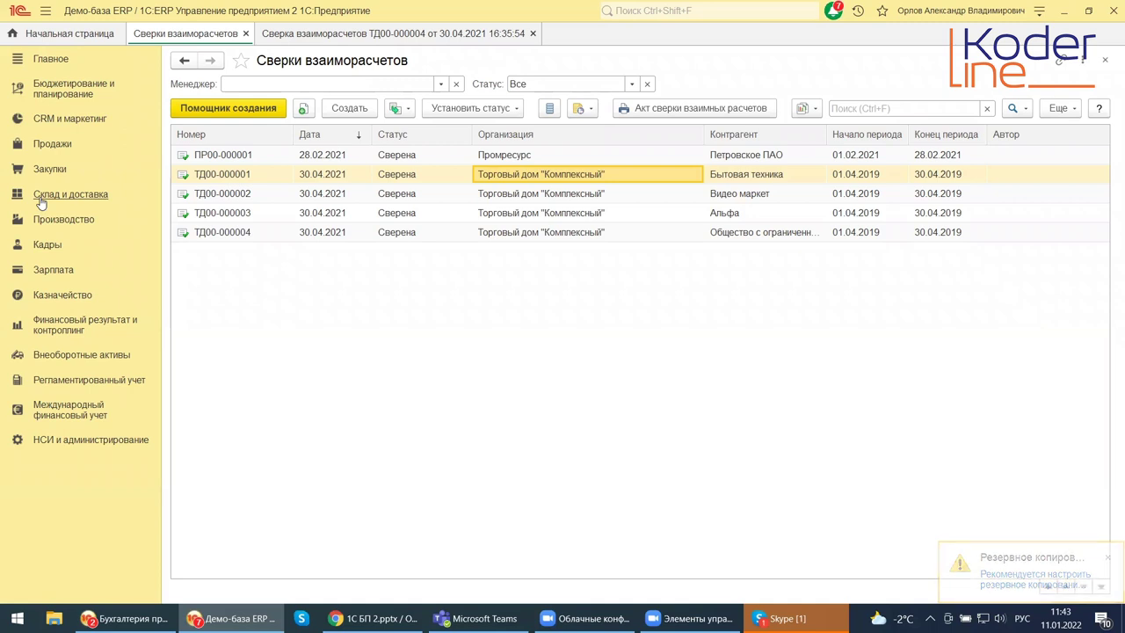
left_click(40, 172)
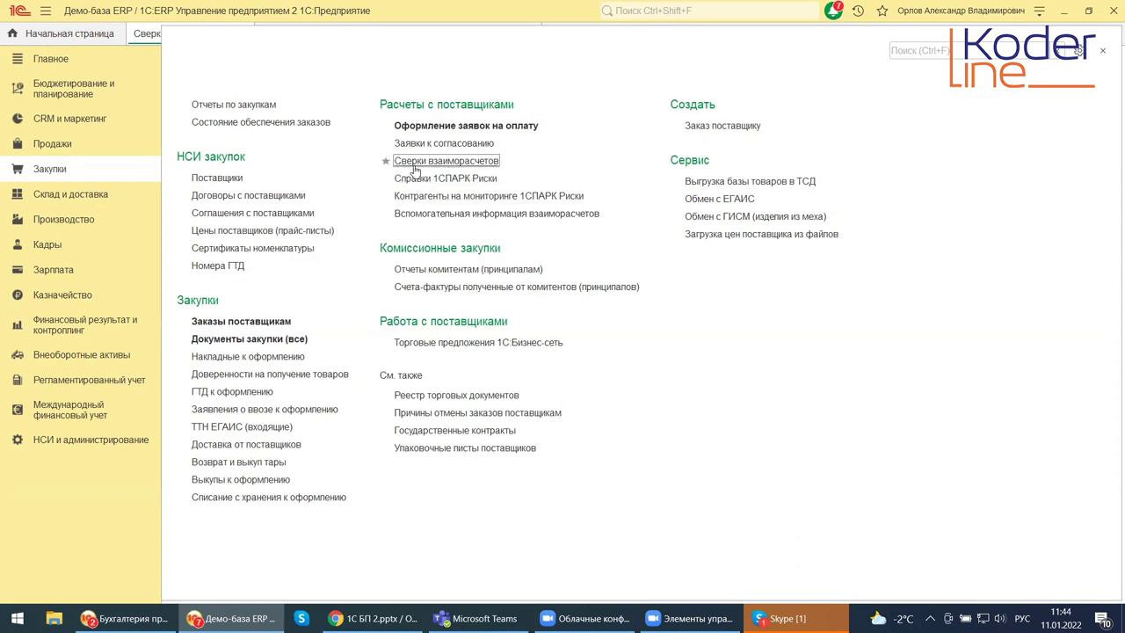
left_click(212, 106)
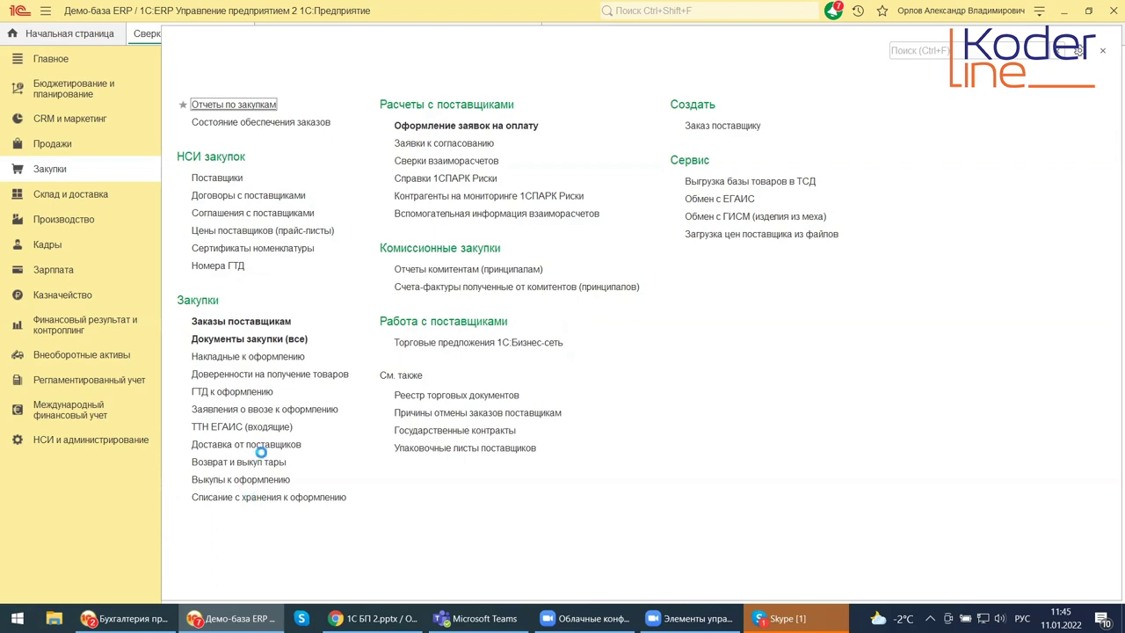
key("Return")
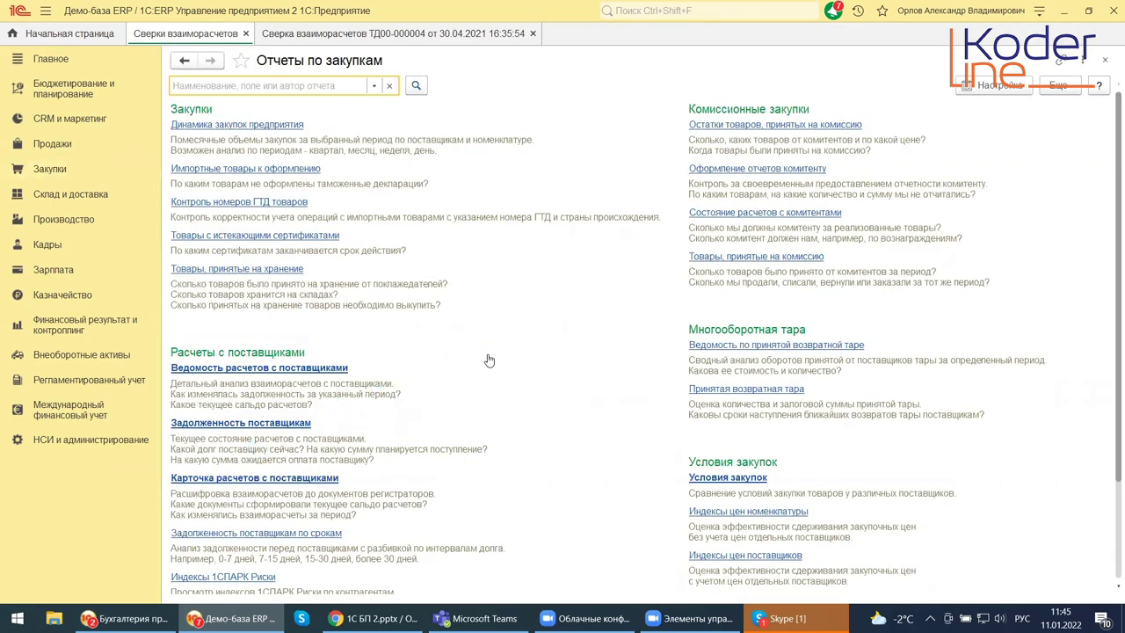
scroll(490, 360, "down", 3)
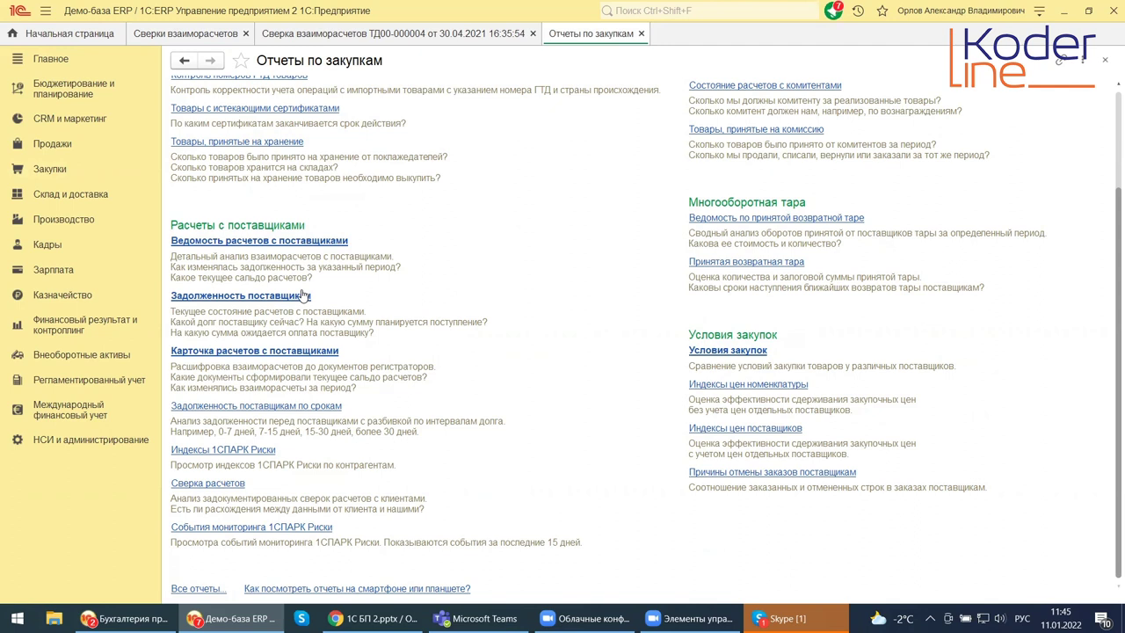
Open the Ведомость расчетов с поставщиками report, look at its Организация filter selection, and close the report without generating it.
left_click(264, 241)
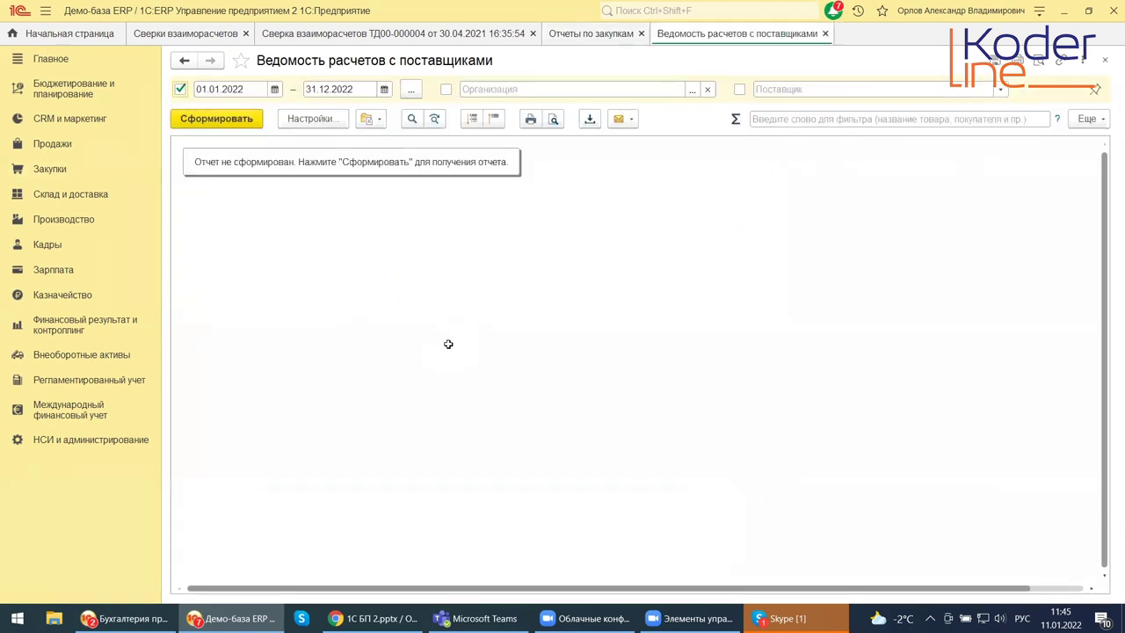
left_click(692, 89)
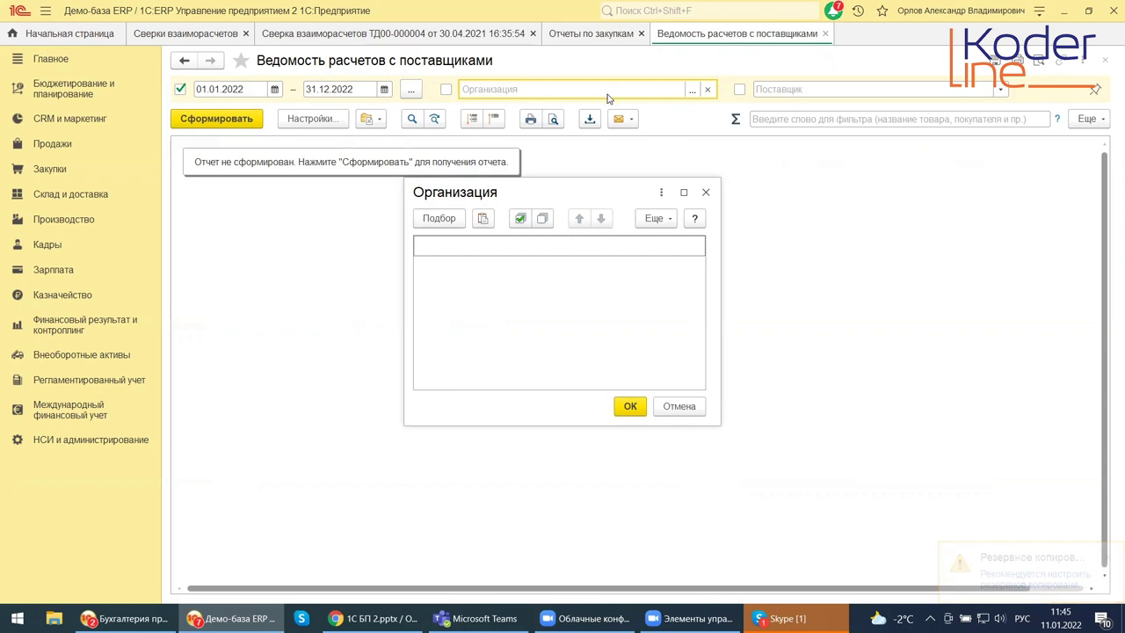
left_click(689, 90)
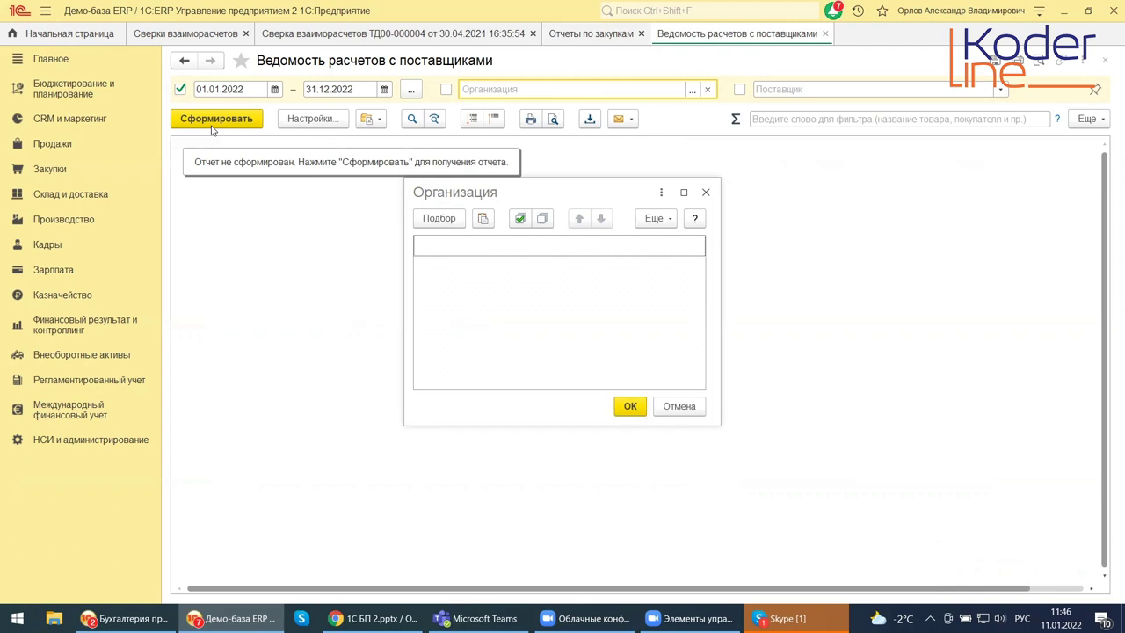
left_click(705, 192)
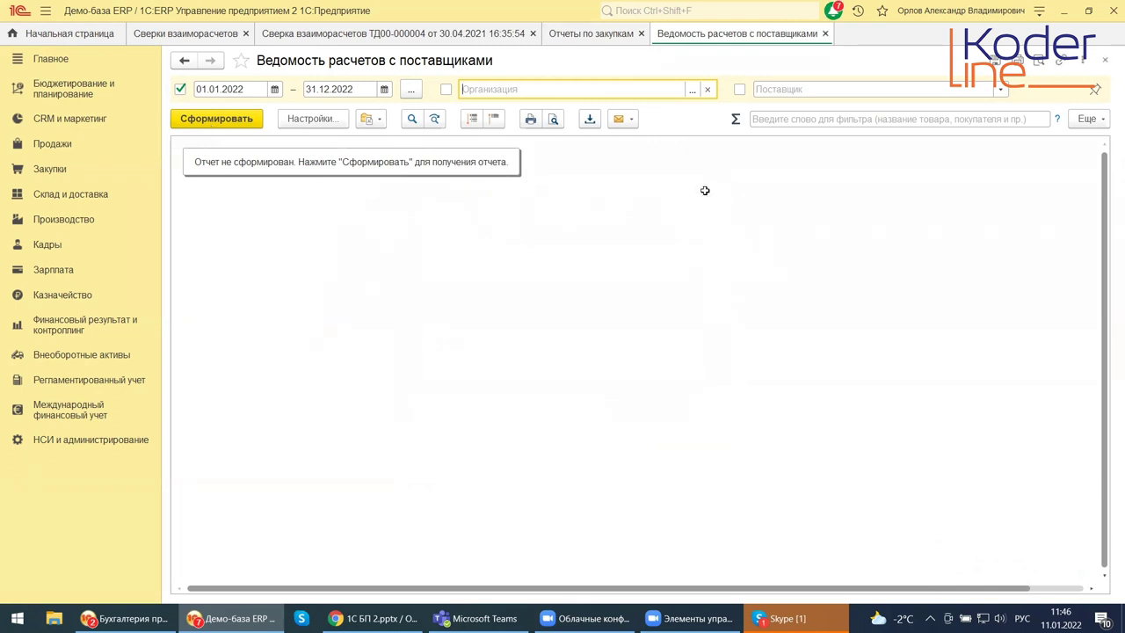
left_click(1104, 59)
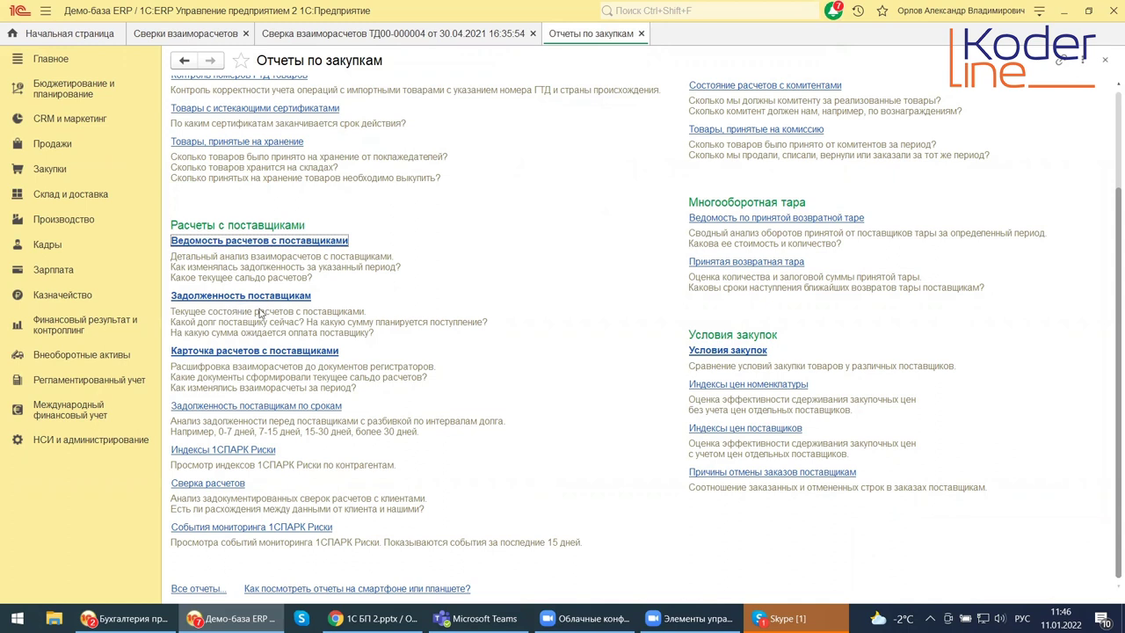
Generate the Сверка расчетов report for 01.01.2022–31.01.2022 and show its settings in the Расширенный view.
left_click(183, 485)
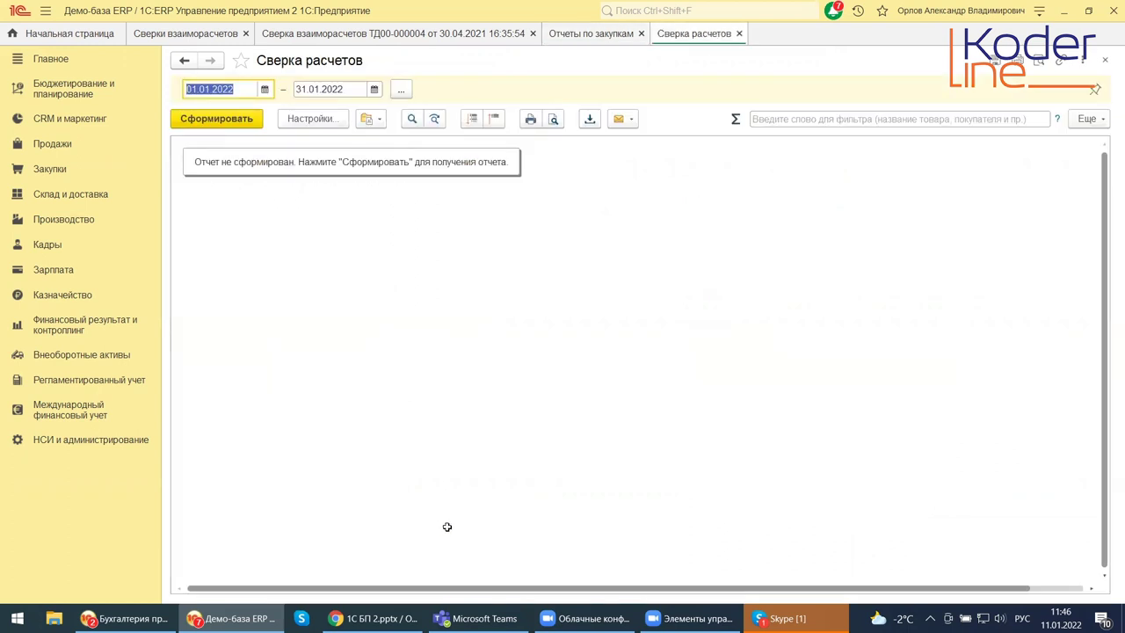
left_click(219, 124)
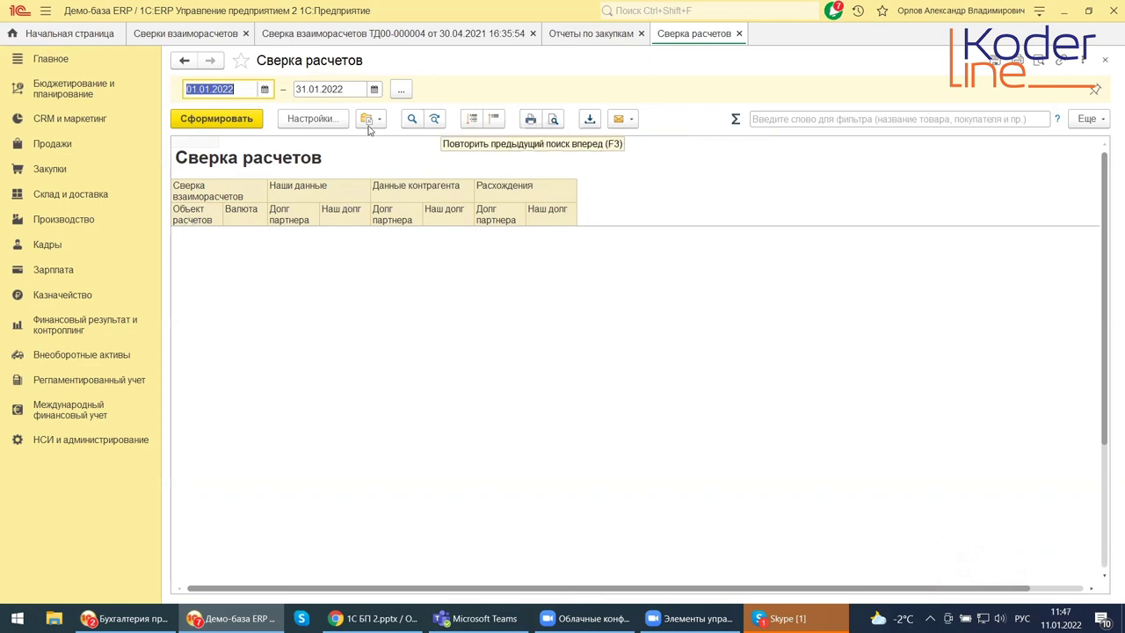
left_click(313, 121)
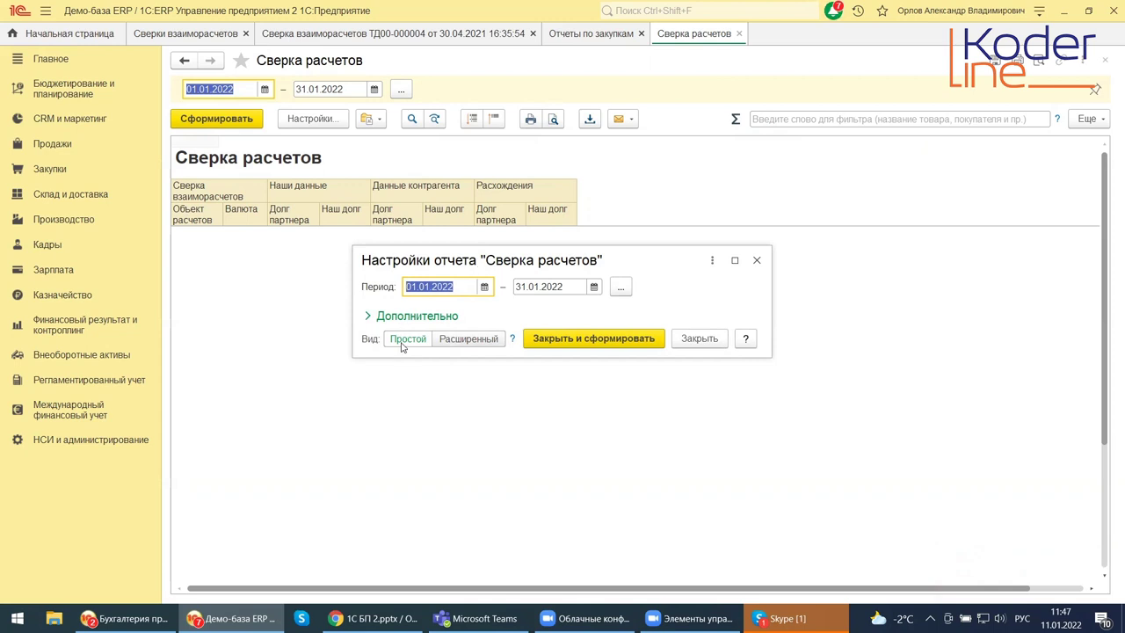
left_click(455, 343)
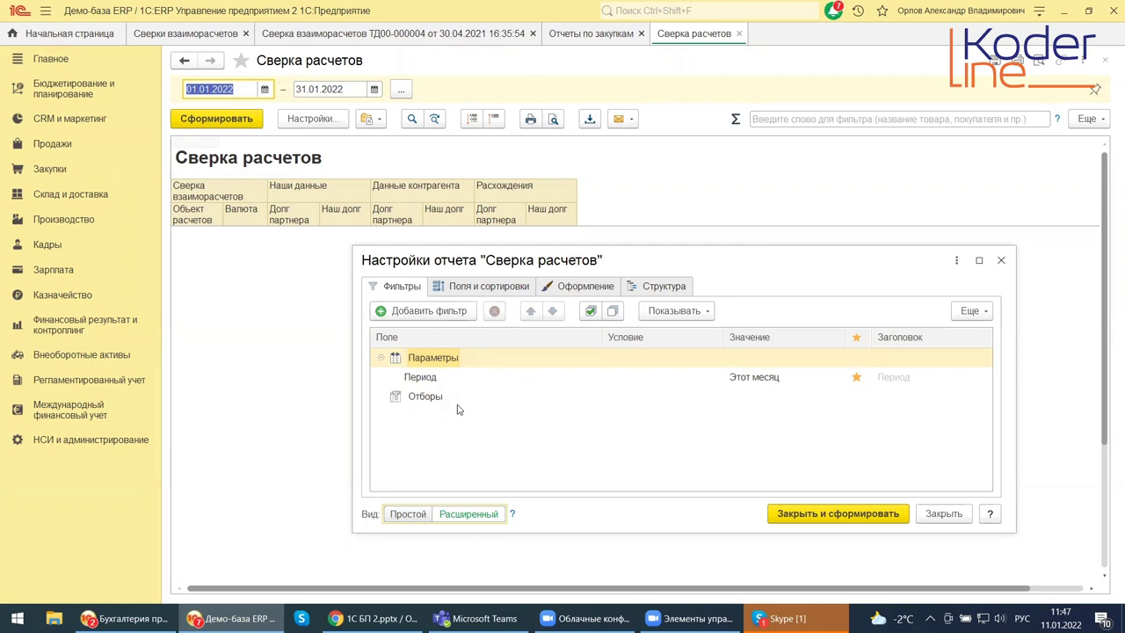
Examine the fields available under Сверка взаиморасчетов and the Оформление settings, and close the Сверка расчетов report without changes.
left_click(496, 285)
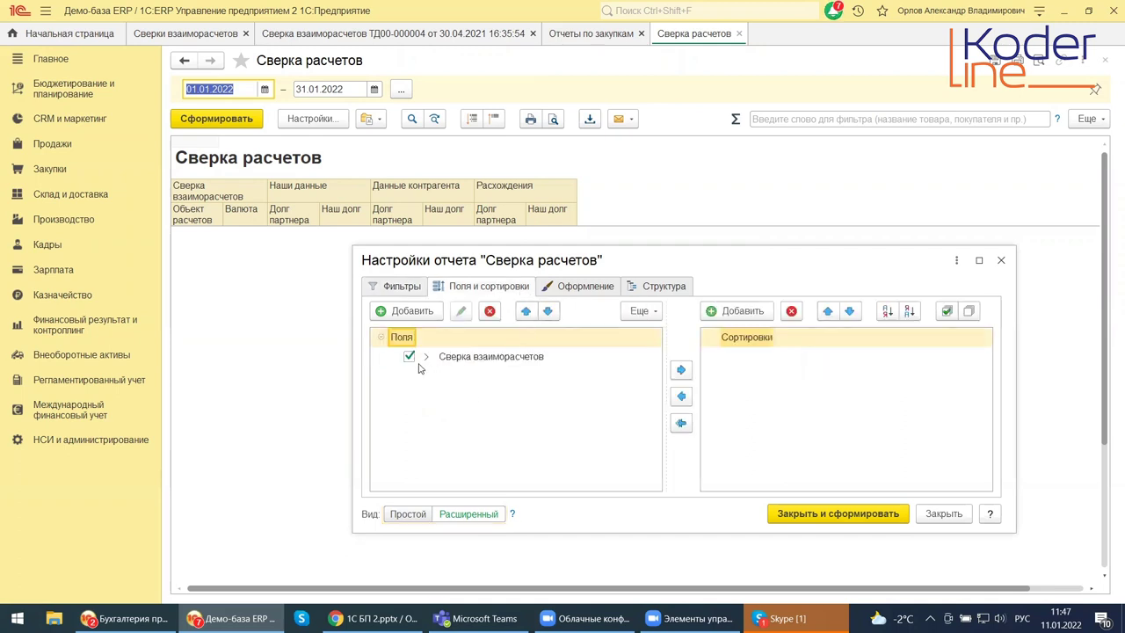
left_click(433, 312)
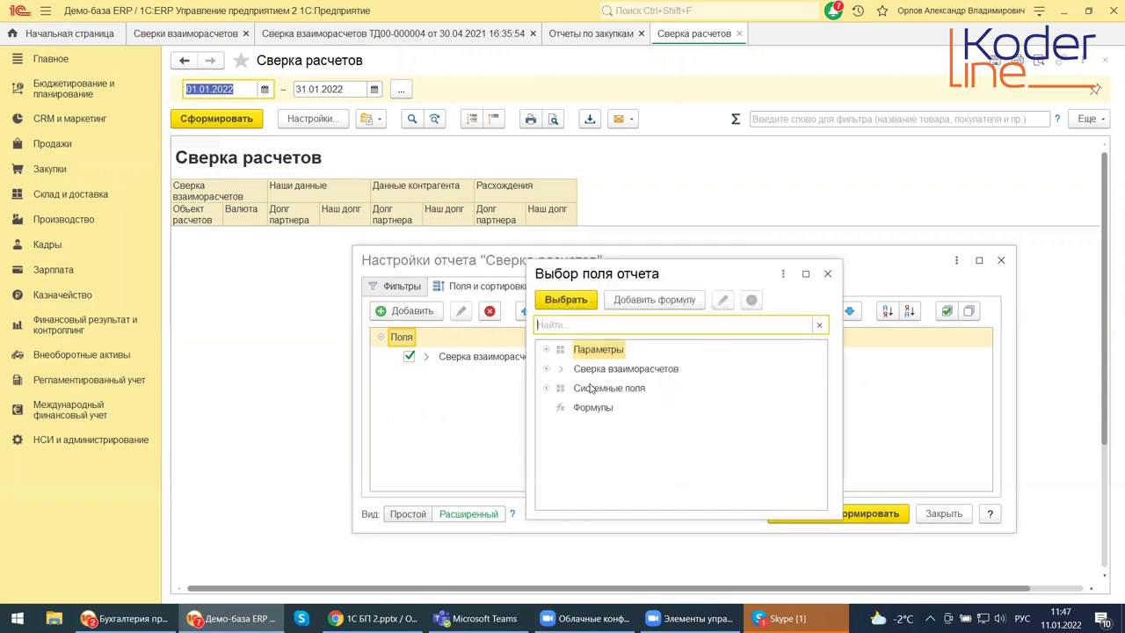
left_click(551, 370)
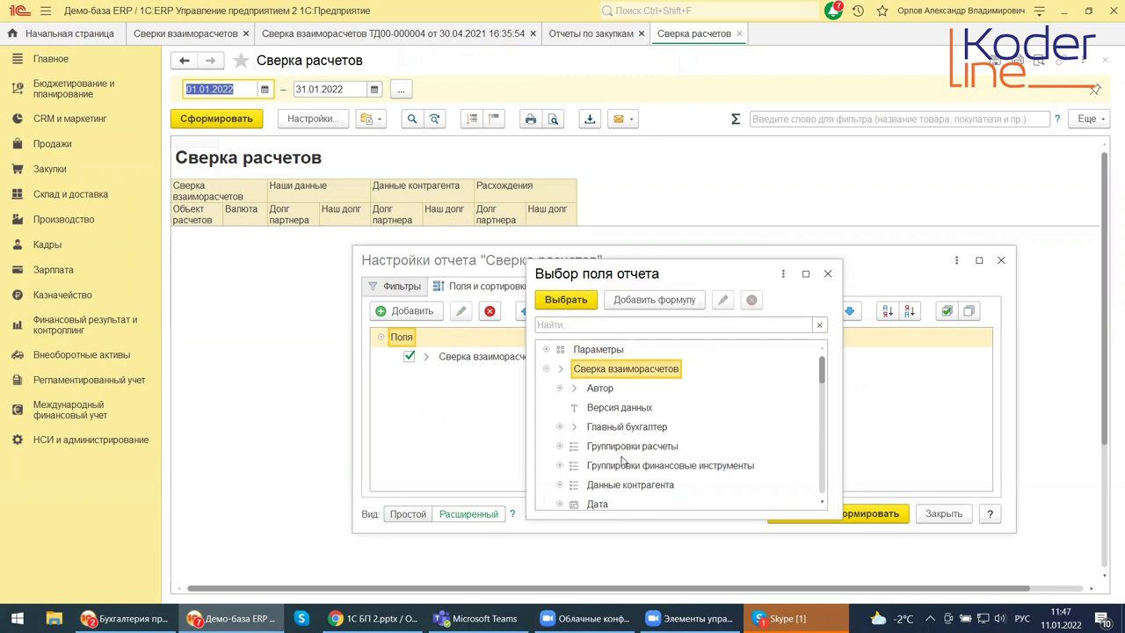
scroll(622, 461, "down", 4)
scroll(626, 492, "up", 1)
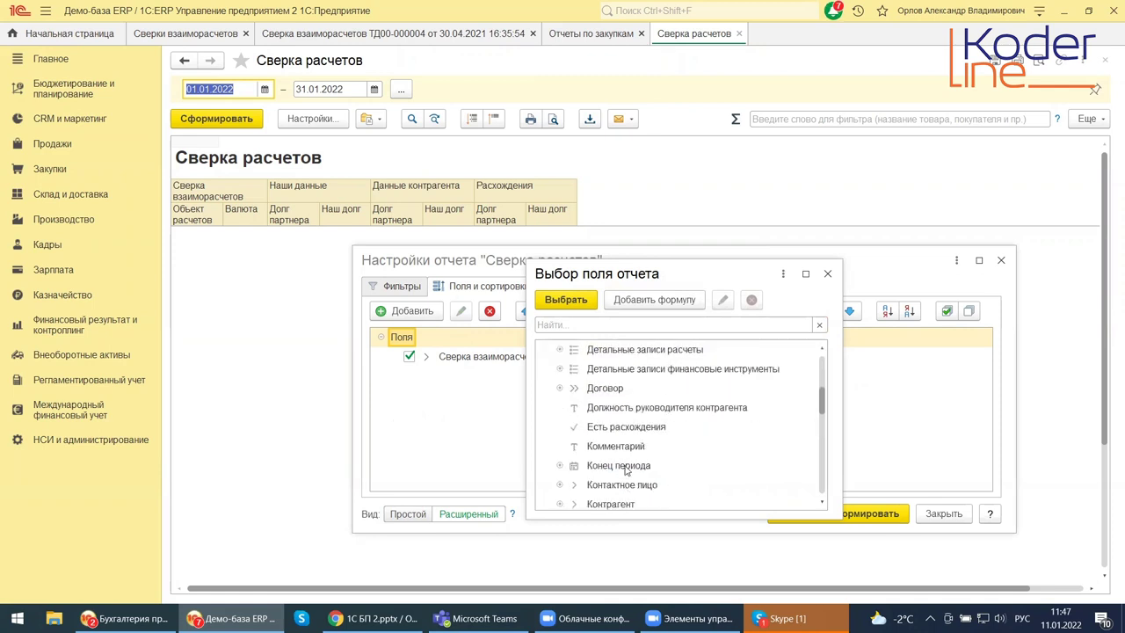
left_click(827, 274)
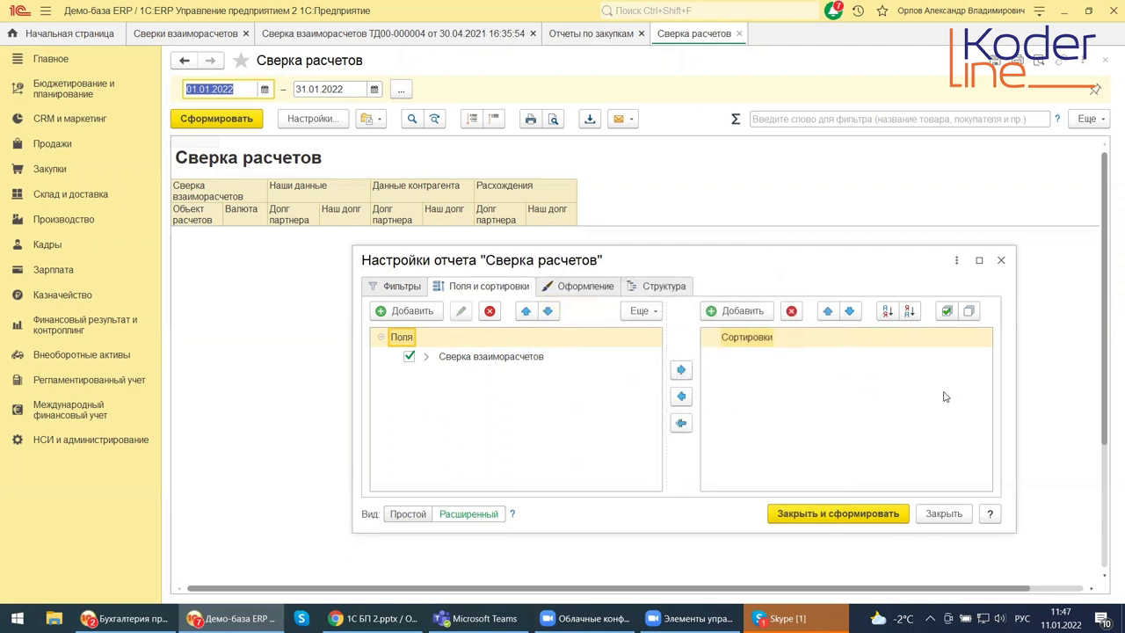
left_click(588, 288)
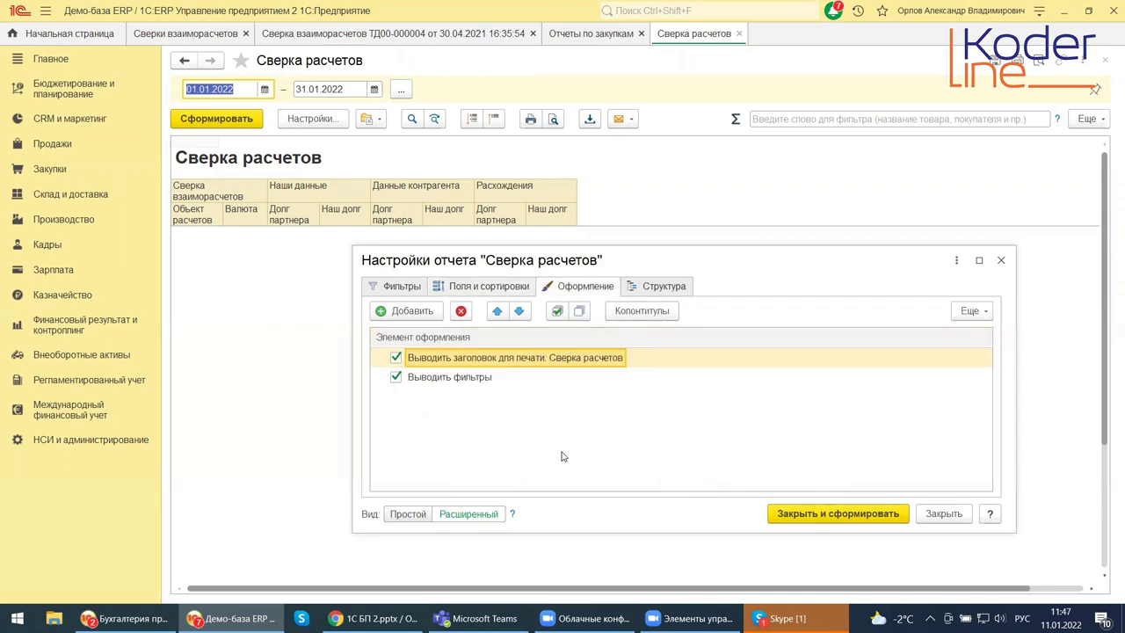
left_click(1002, 261)
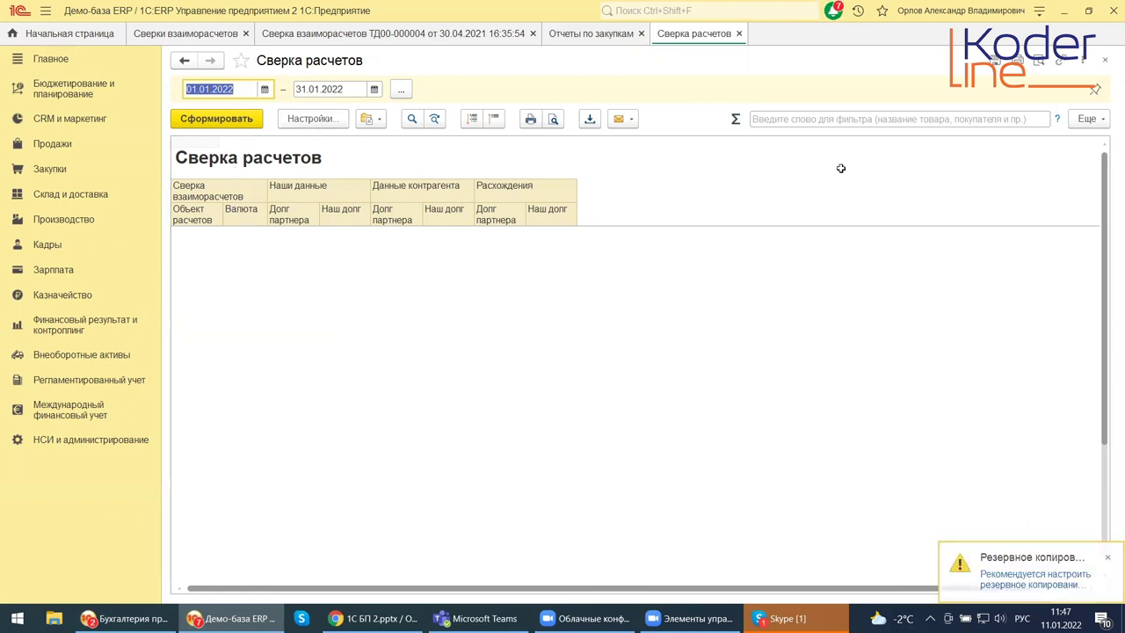
left_click(1105, 59)
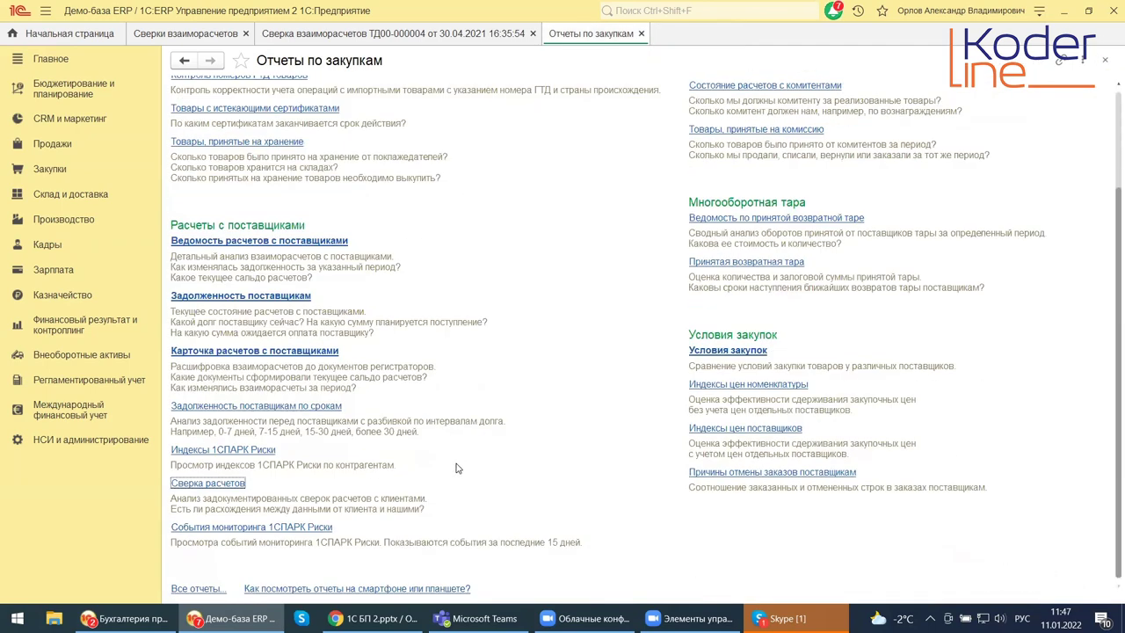
Look over the supplier settlement reports in Отчеты по закупкам and close the report list.
scroll(457, 467, "up", 2)
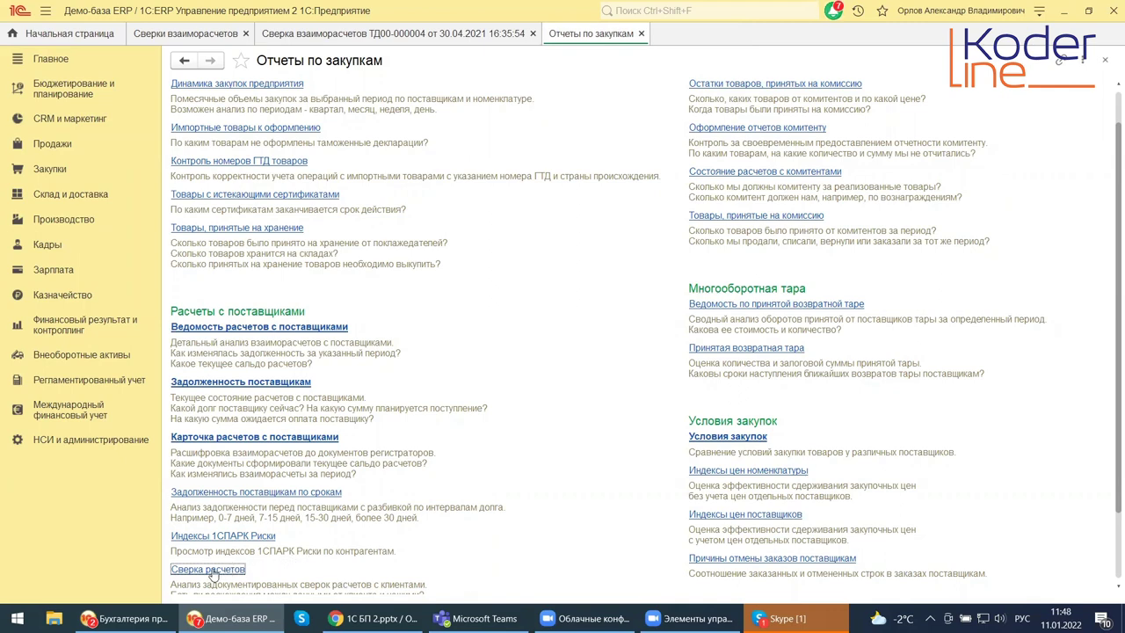
scroll(212, 574, "down", 2)
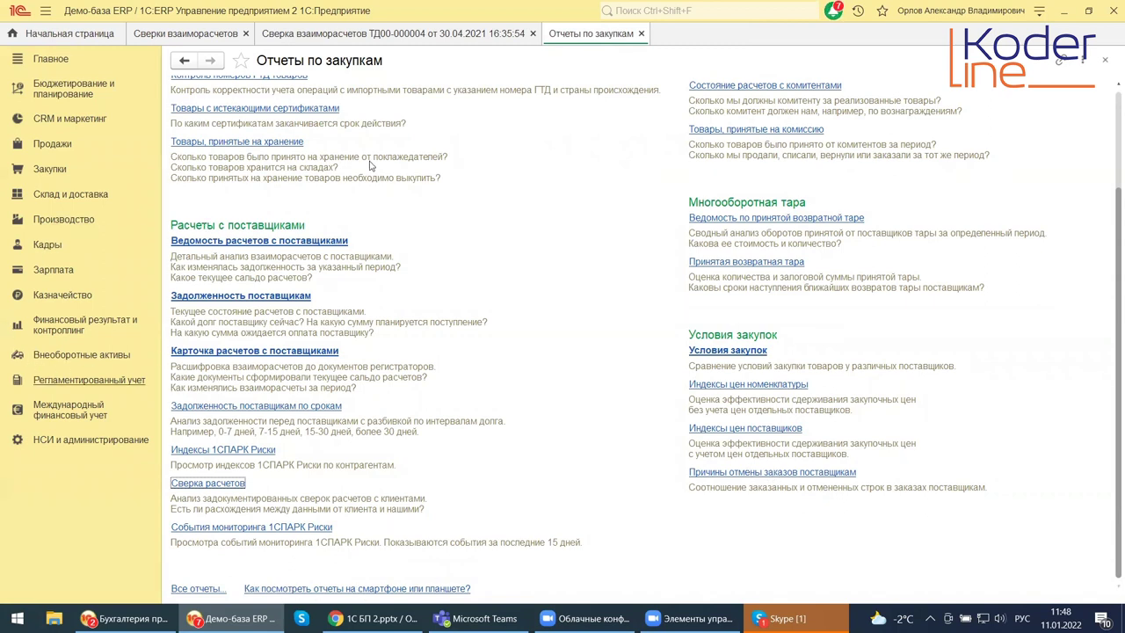
left_click(1105, 59)
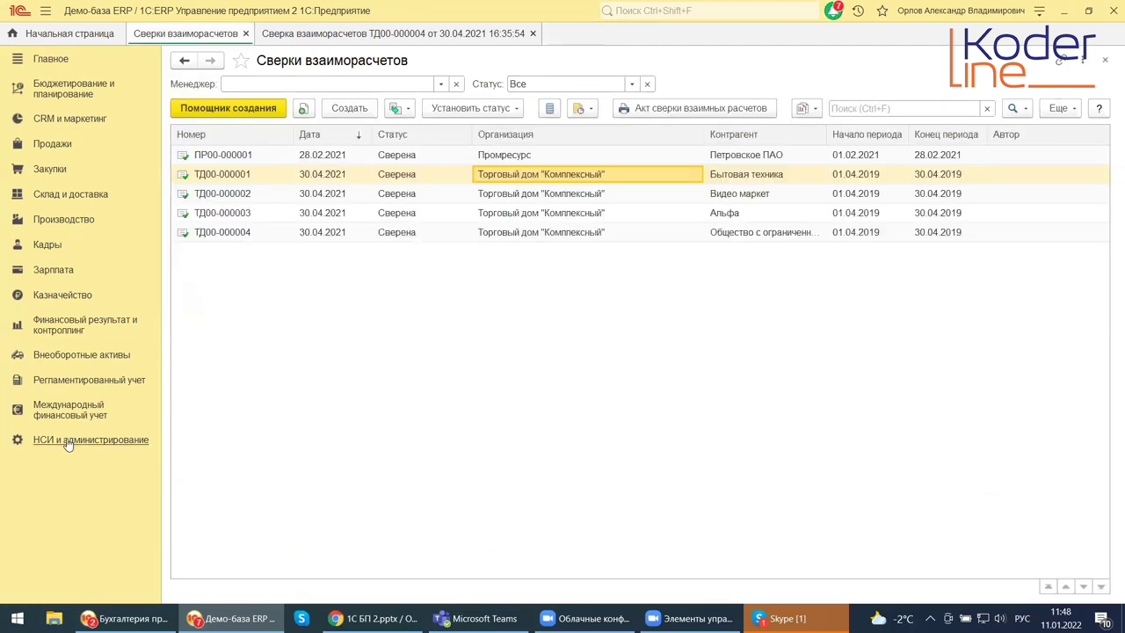
Review the Регламентированный учет section, examine the Производственная and Торговая деятельность groups in Направления деятельности, and close the directory.
left_click(77, 384)
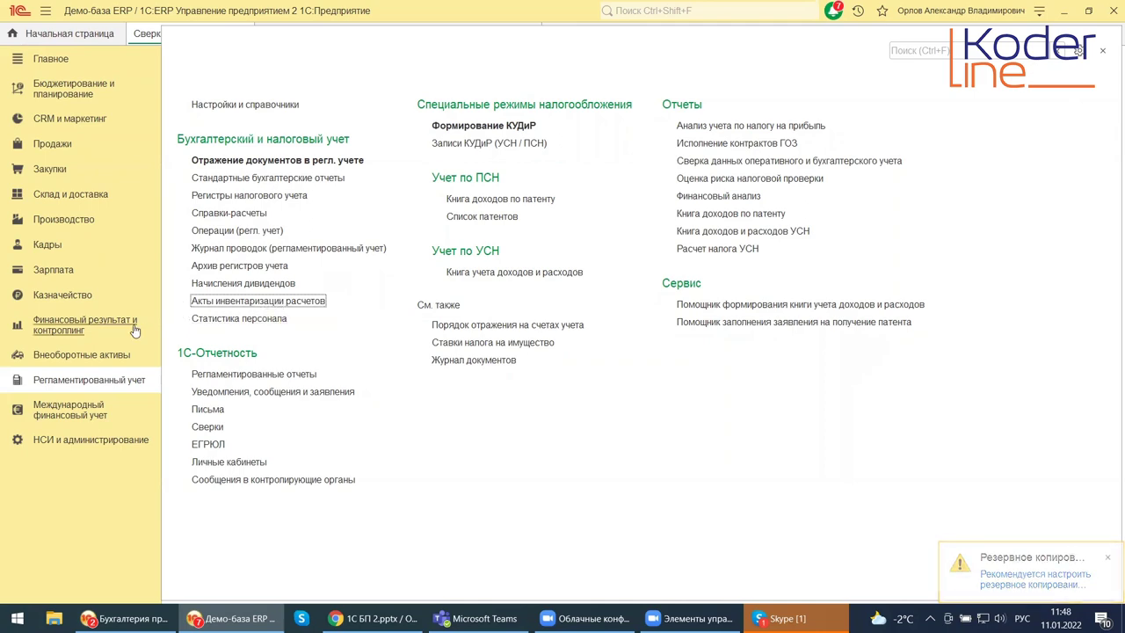
left_click(51, 338)
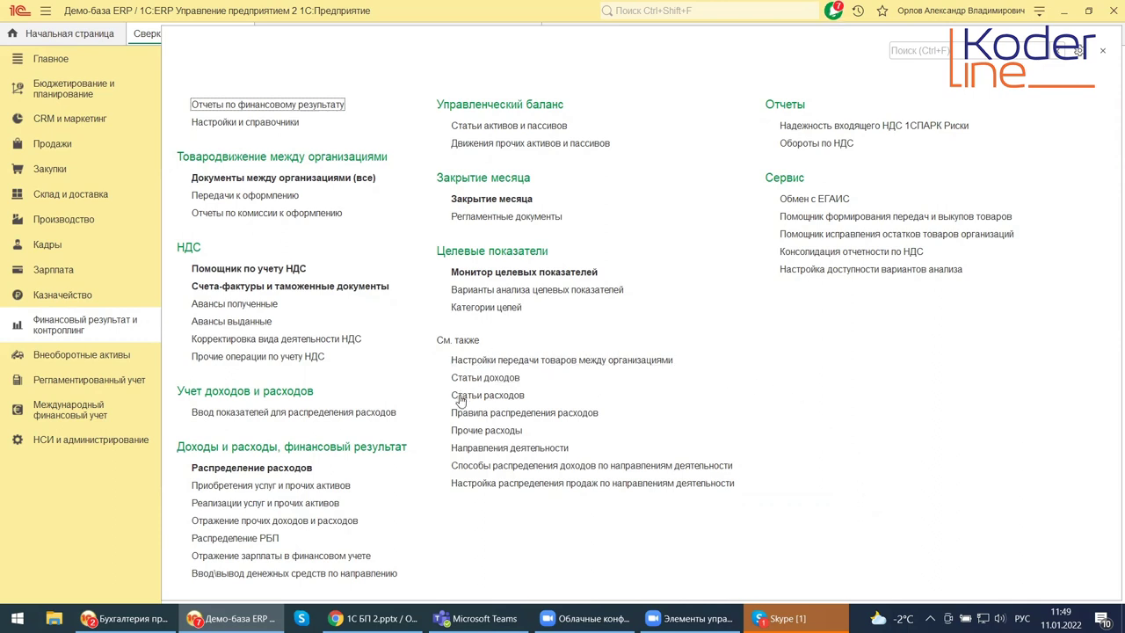
left_click(473, 450)
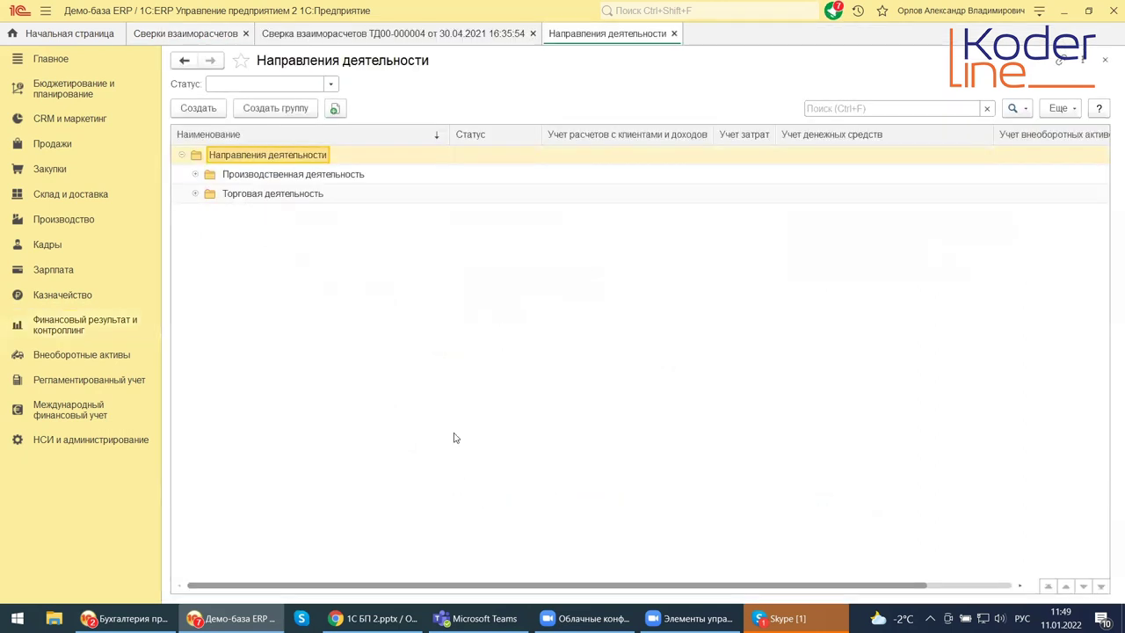
left_click(196, 175)
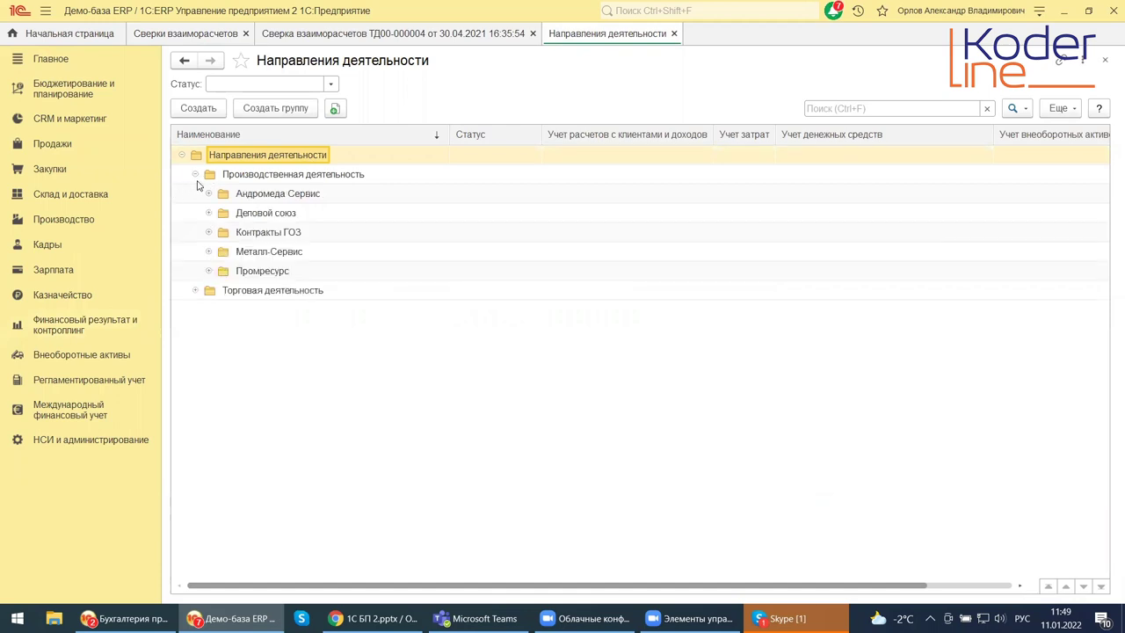
left_click(195, 291)
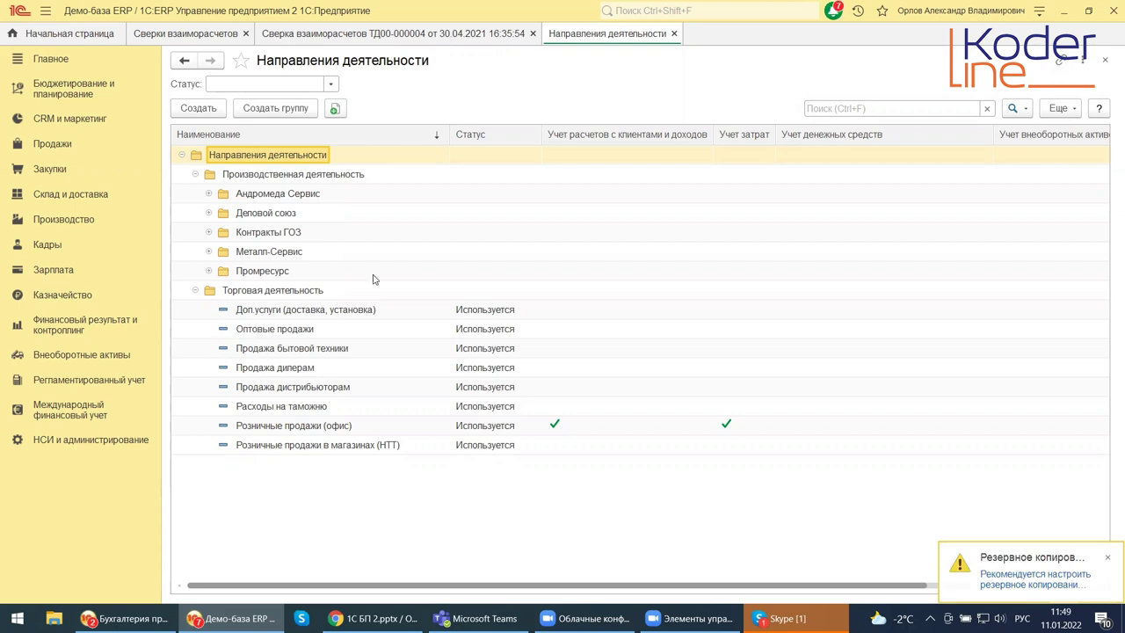
left_click(1105, 62)
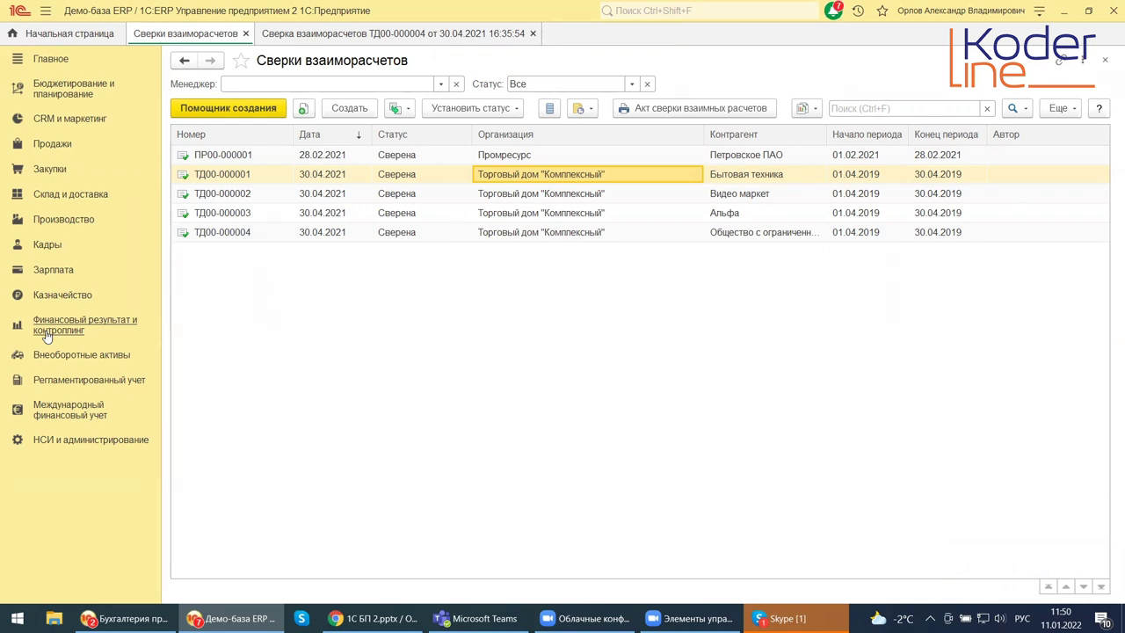
Look through the НСИ и администрирование section and open the Интерфейс settings to view the interface options.
left_click(79, 441)
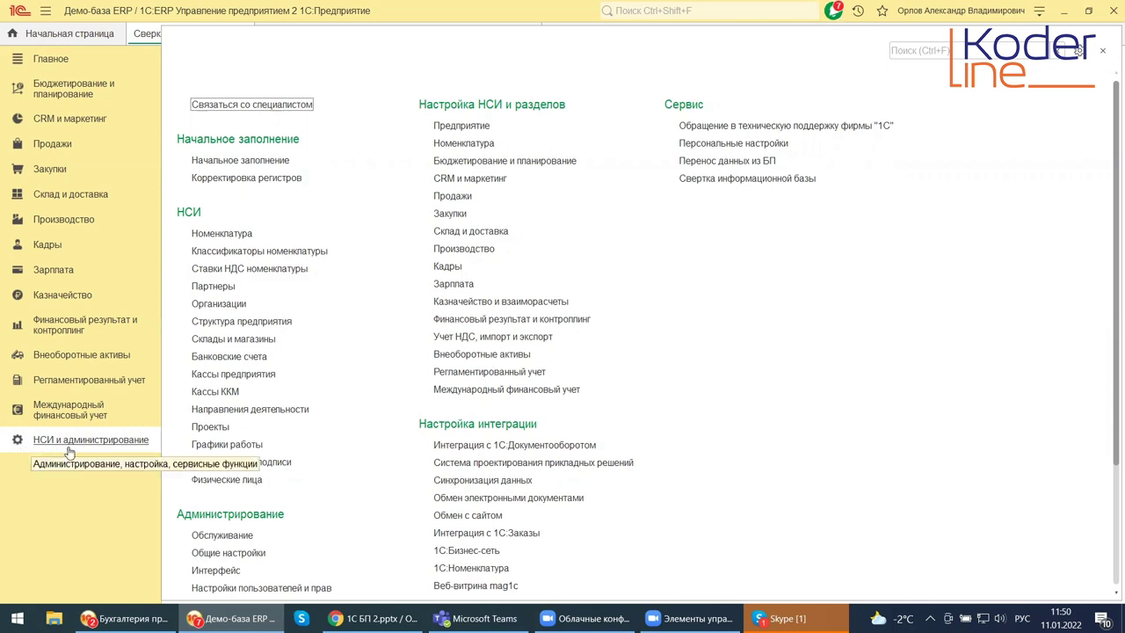
scroll(714, 471, "down", 1)
scroll(713, 471, "up", 1)
scroll(713, 471, "down", 3)
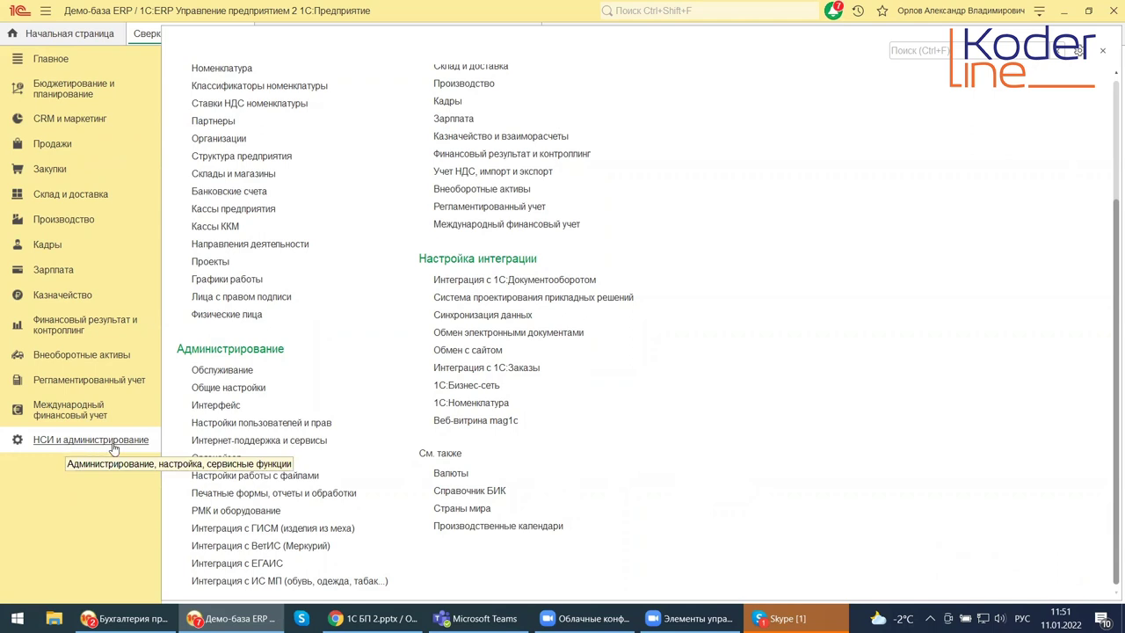
left_click(226, 408)
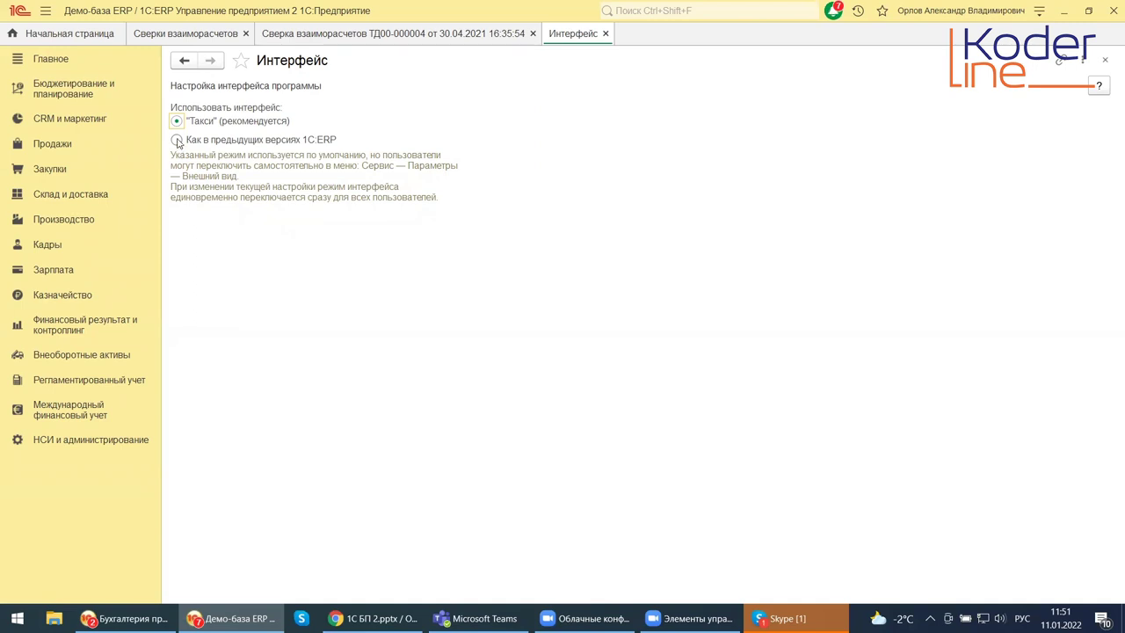
left_click(50, 63)
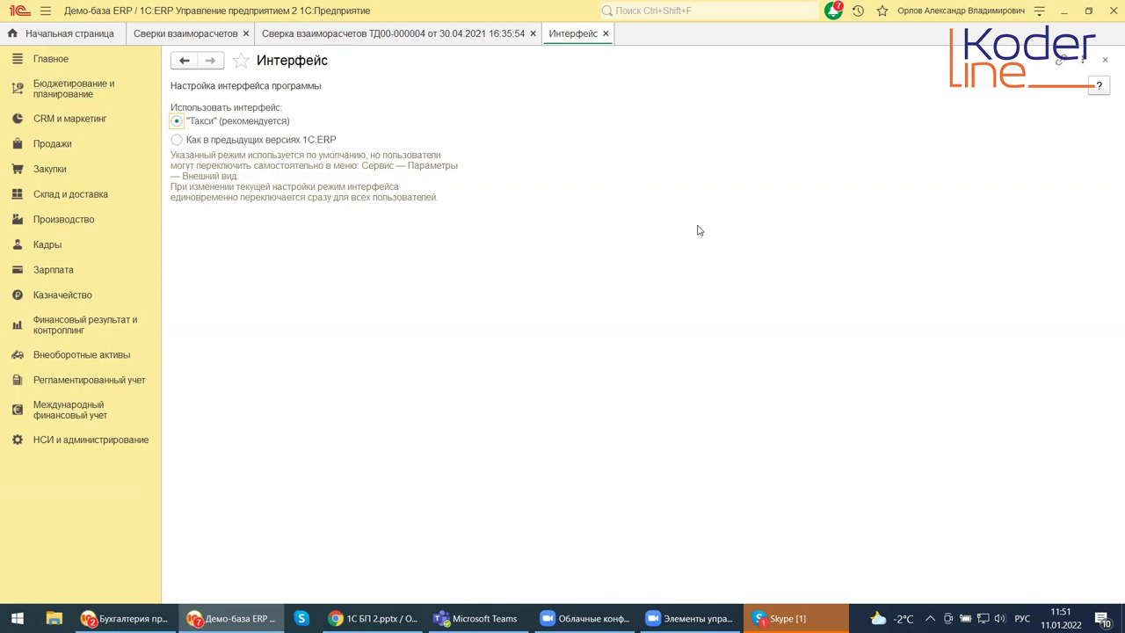